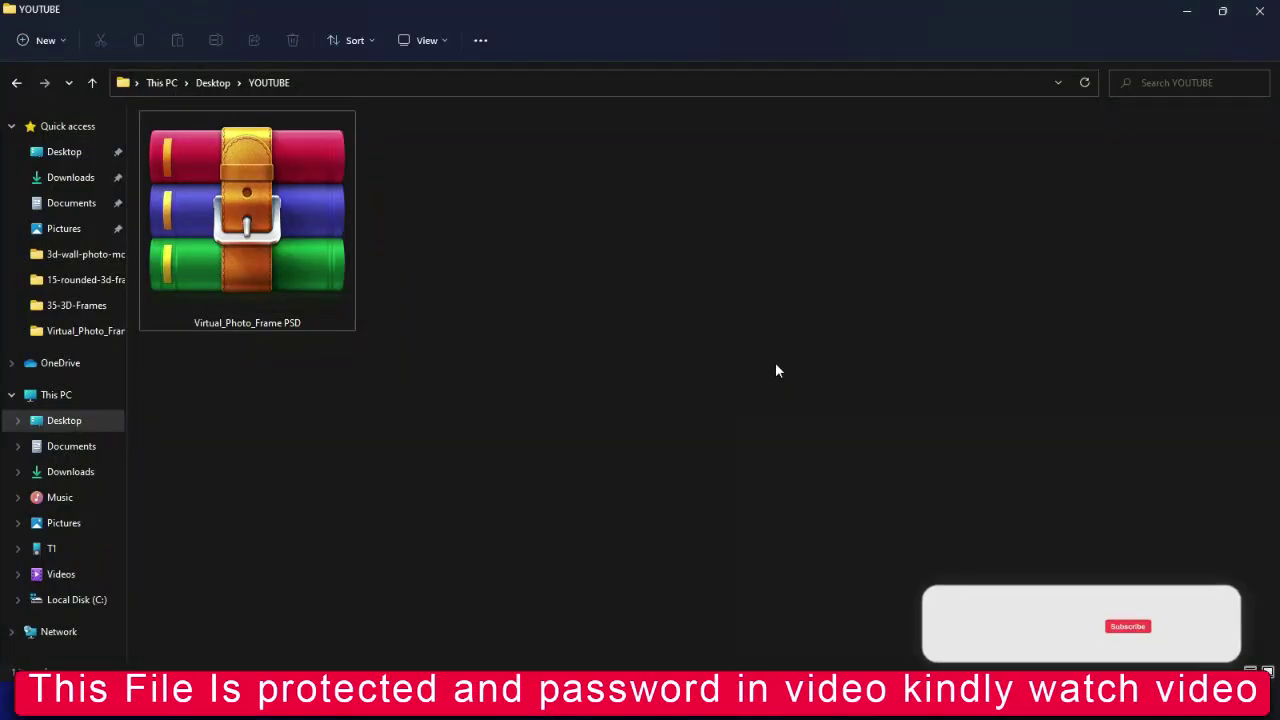
# Extract the Virtual_Photo_Frame PSD archive into its own folder, entering the archive password.
pyautogui.click(321, 195)
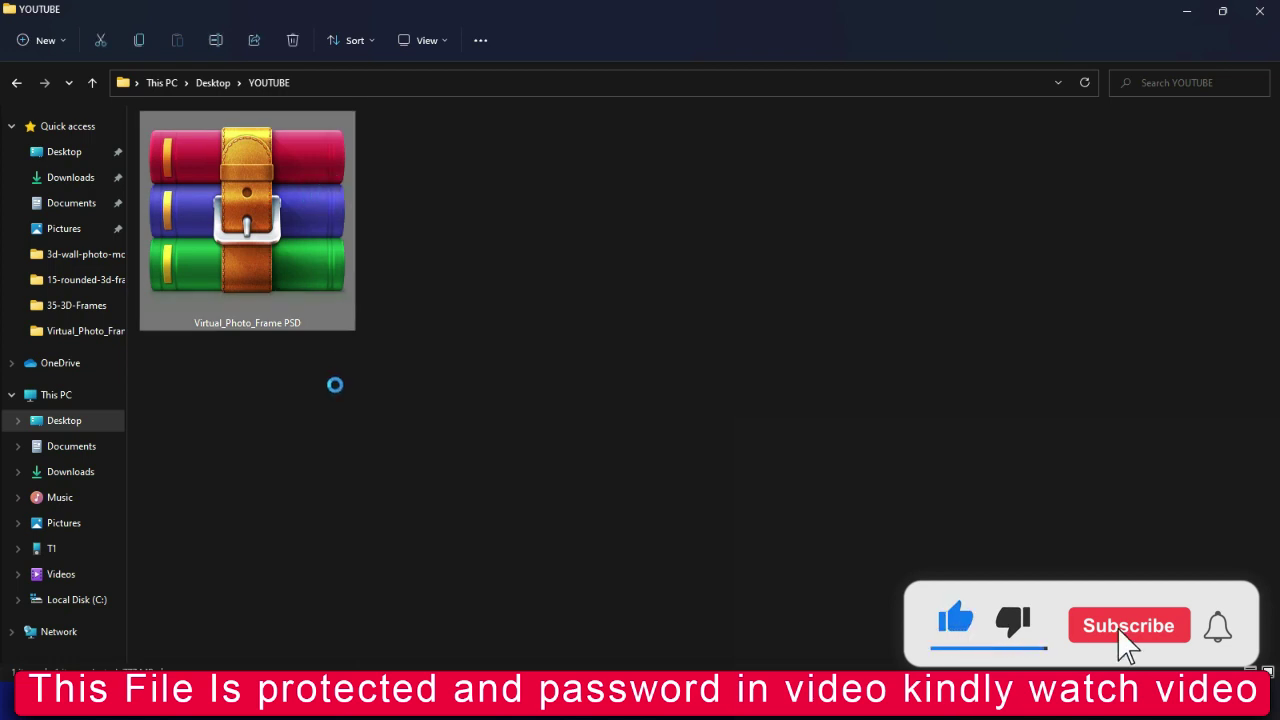
pyautogui.rightClick(326, 195)
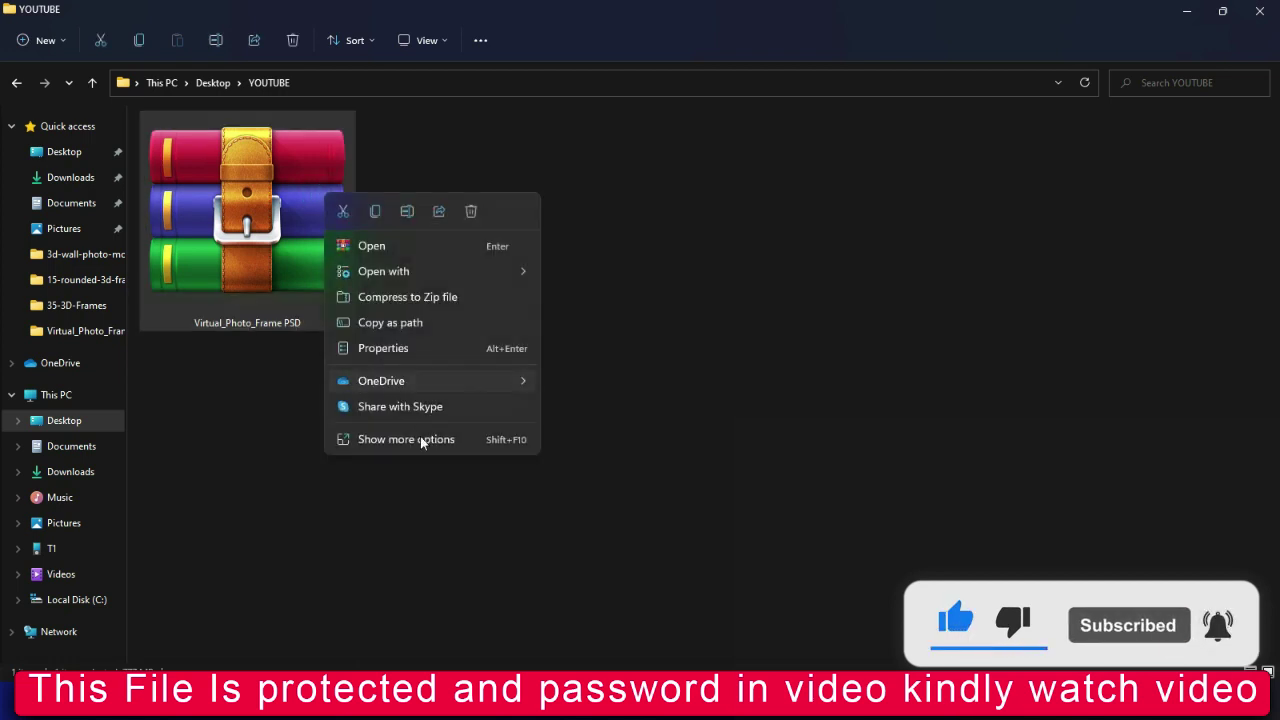
pyautogui.click(405, 438)
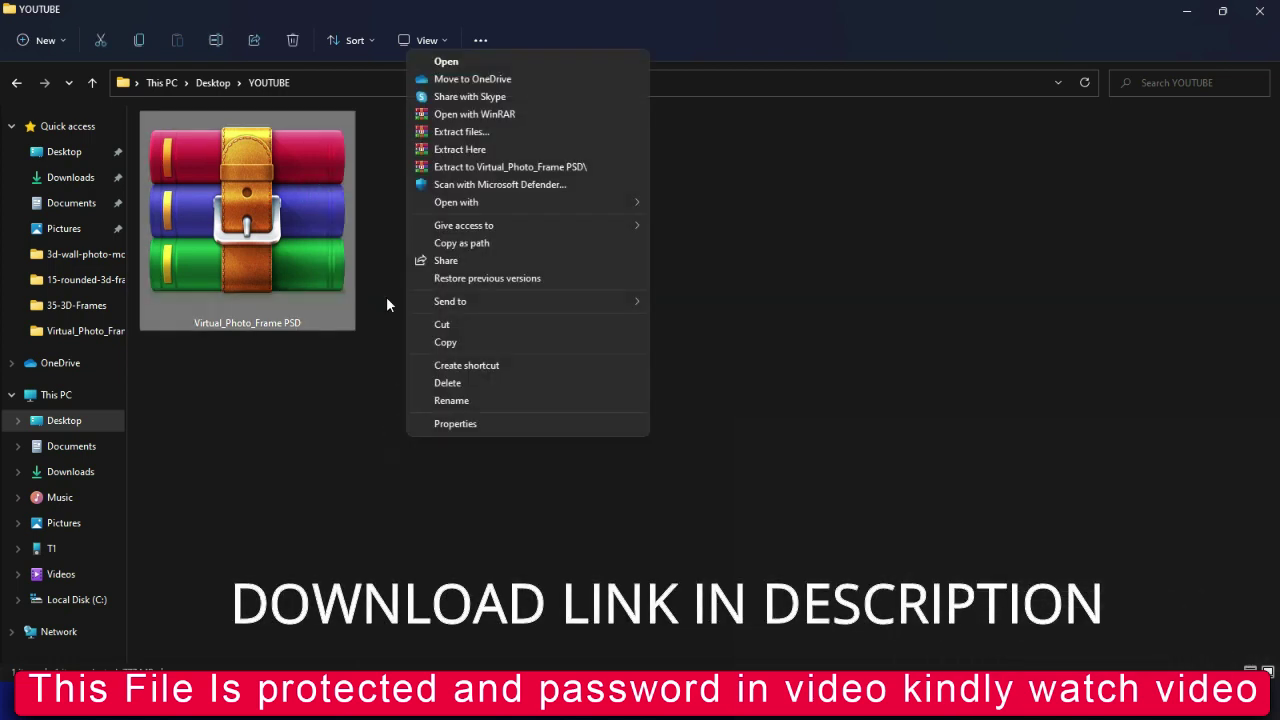
pyautogui.click(459, 166)
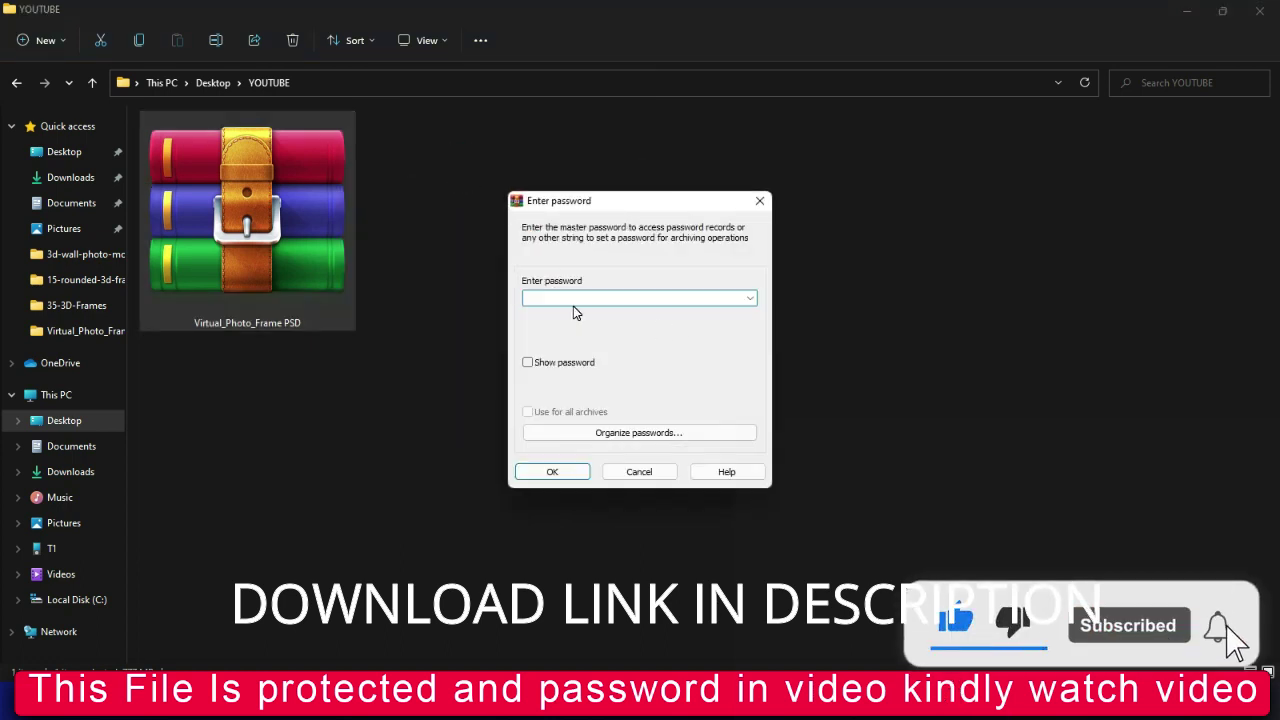
pyautogui.click(553, 472)
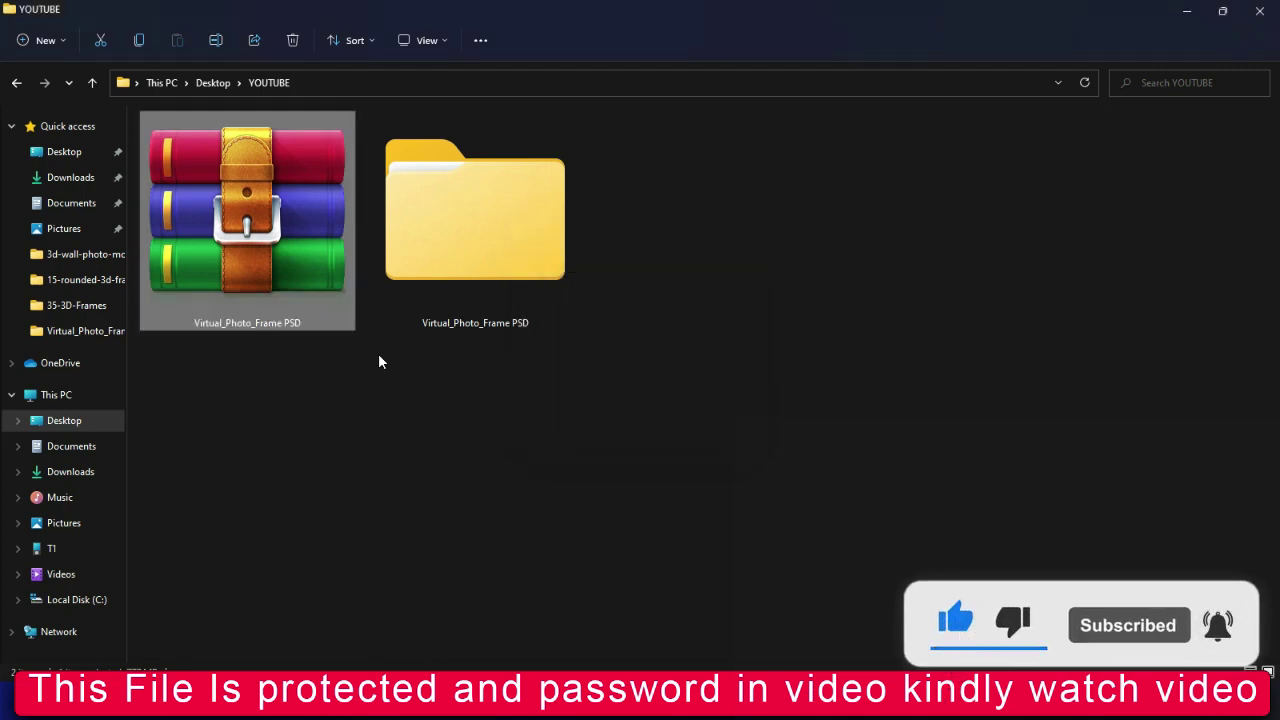
# Open the extracted Virtual_Photo_Frame PSD folder and its inner folder of the same name, using extra large icons.
pyautogui.click(466, 272)
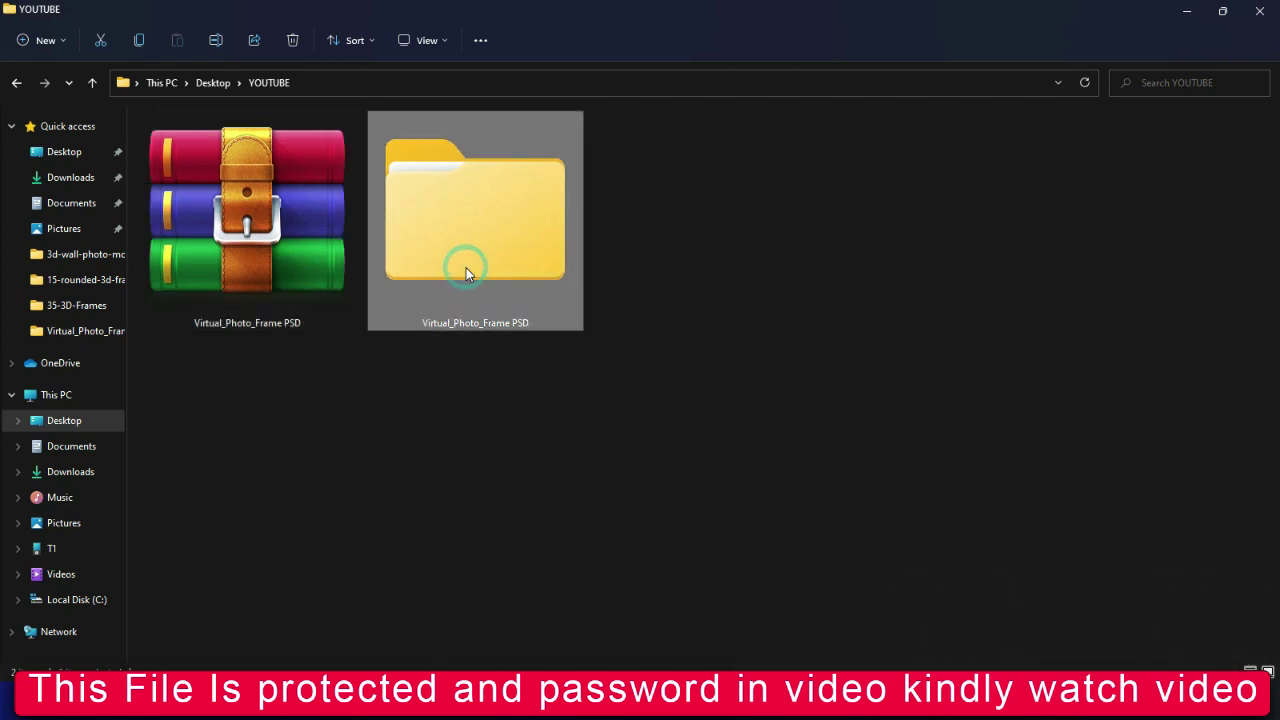
pyautogui.doubleClick(465, 270)
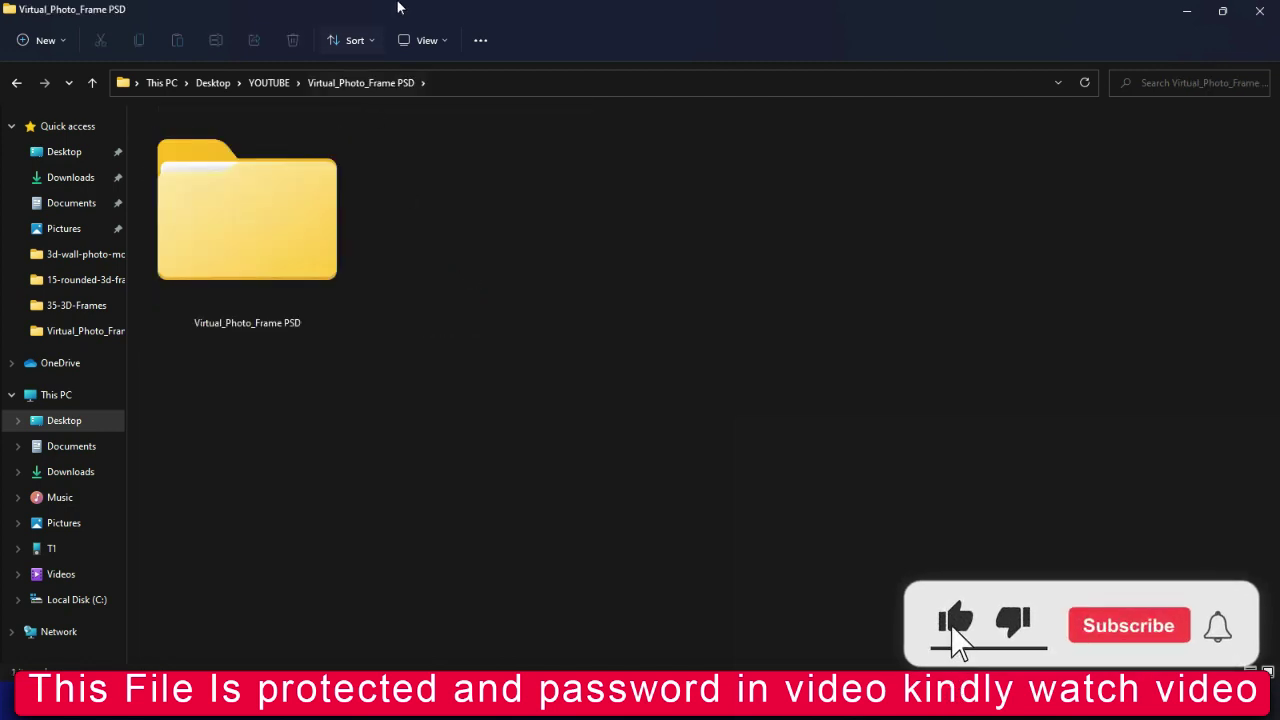
pyautogui.click(441, 55)
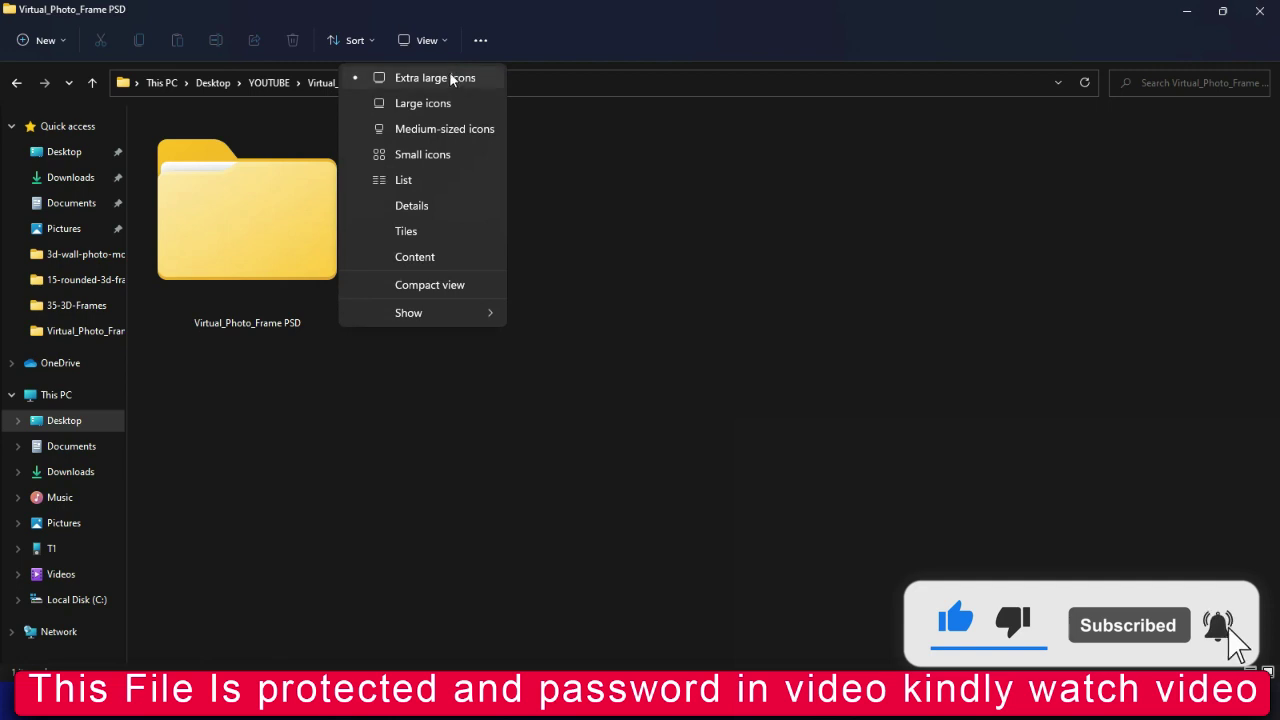
pyautogui.click(449, 75)
pyautogui.doubleClick(313, 166)
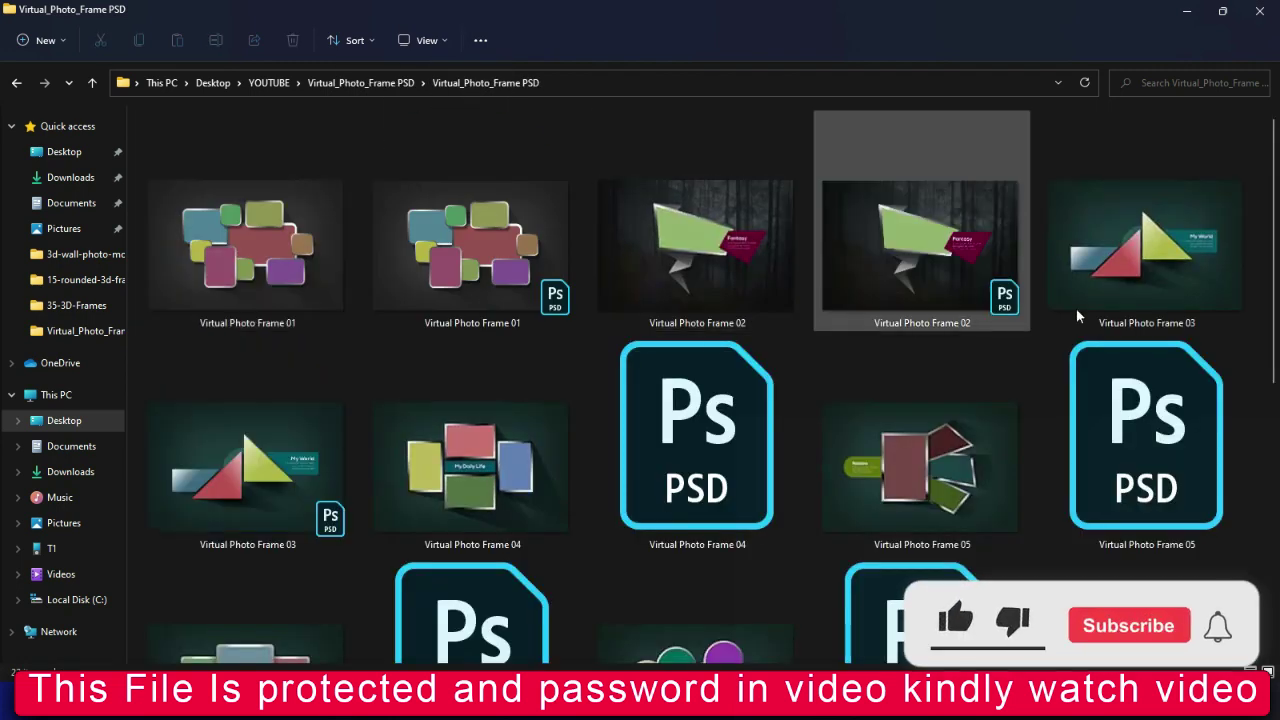
# Browse the folder's frame templates and preview the images from Virtual Photo Frame 01 through Virtual Photo Frame 11 in the photo viewer.
pyautogui.scroll(-5, 1275, 433)
pyautogui.moveTo(1273, 428); pyautogui.dragTo(1279, 213)
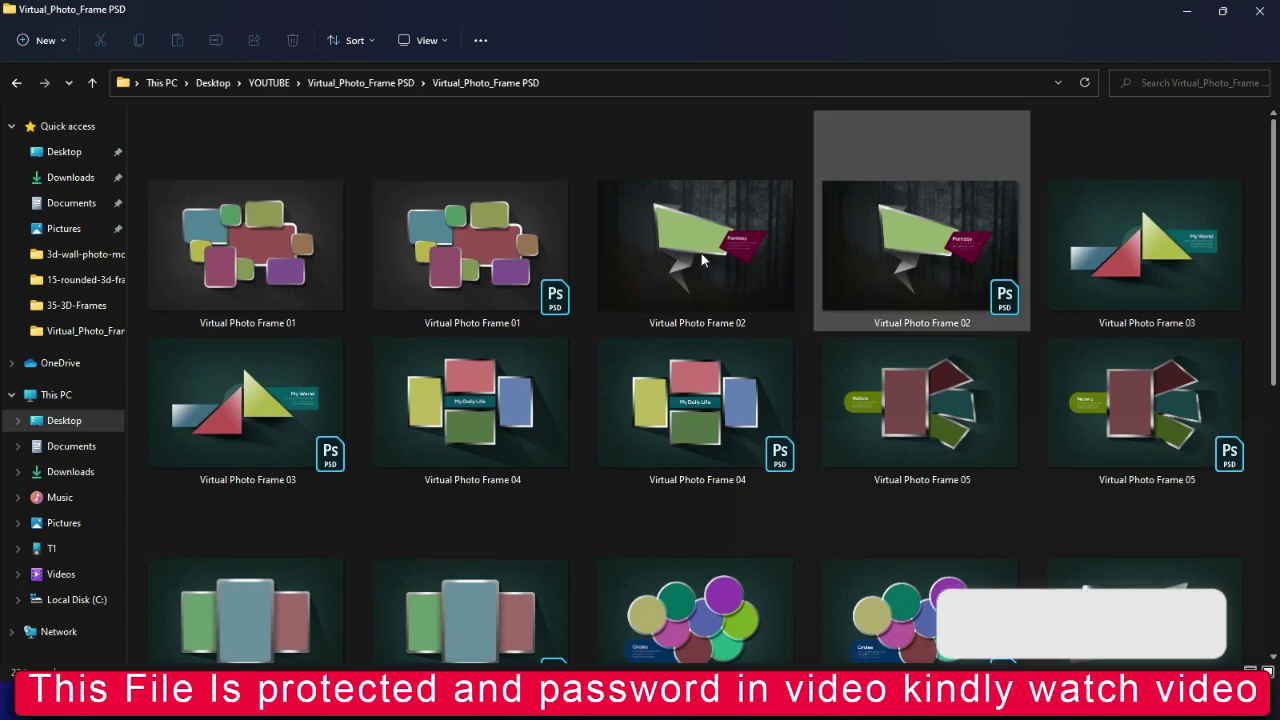
pyautogui.click(320, 209)
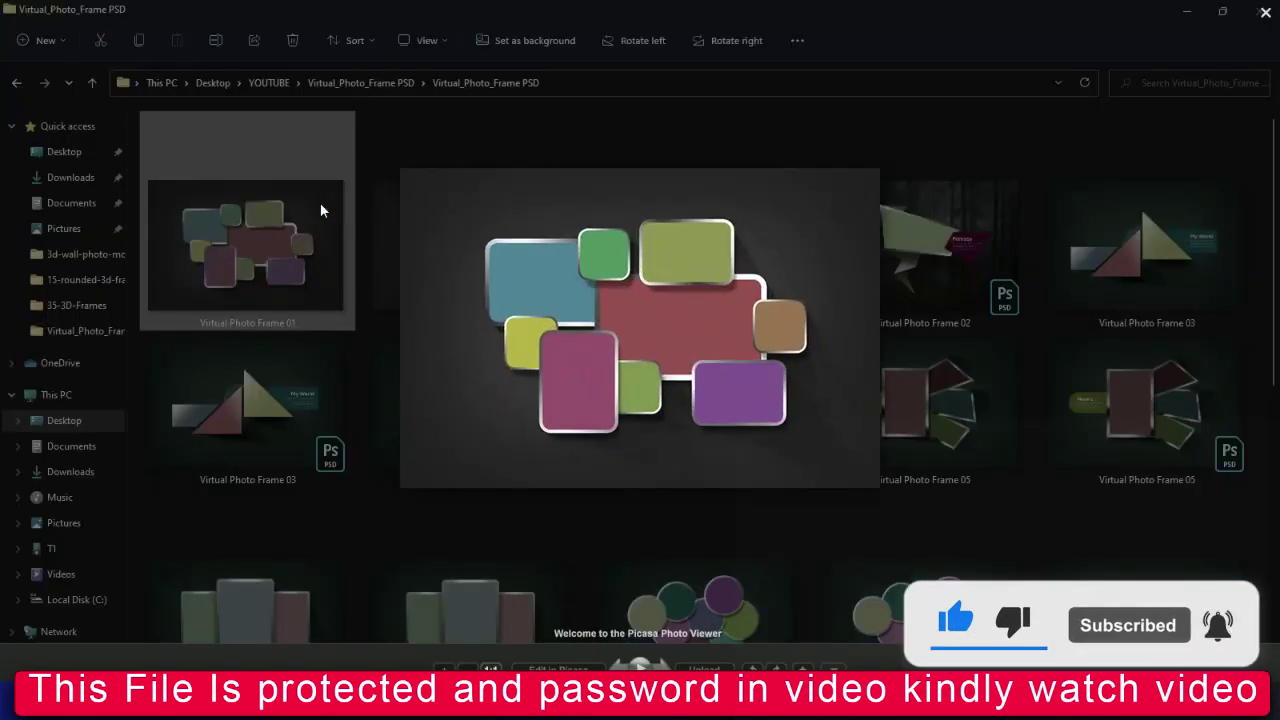
pyautogui.press('Right')
pyautogui.press('Right')
pyautogui.press('Right')
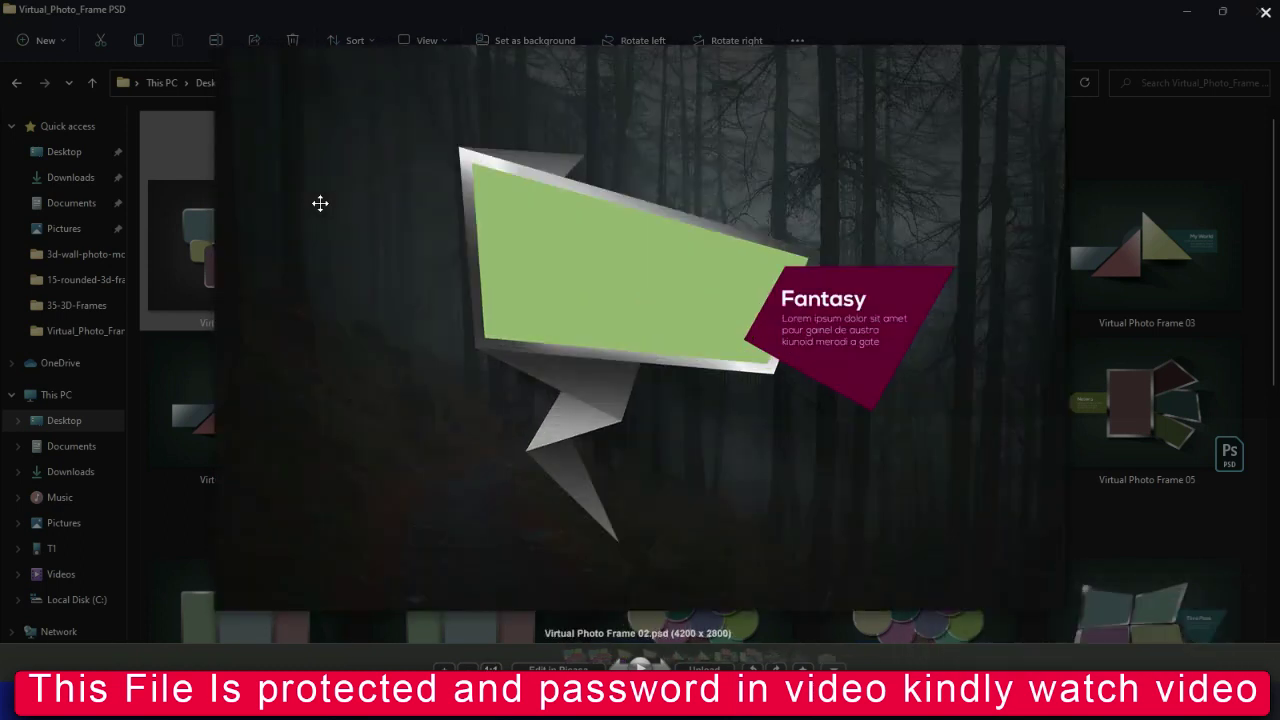
pyautogui.scroll(-1, 320, 203)
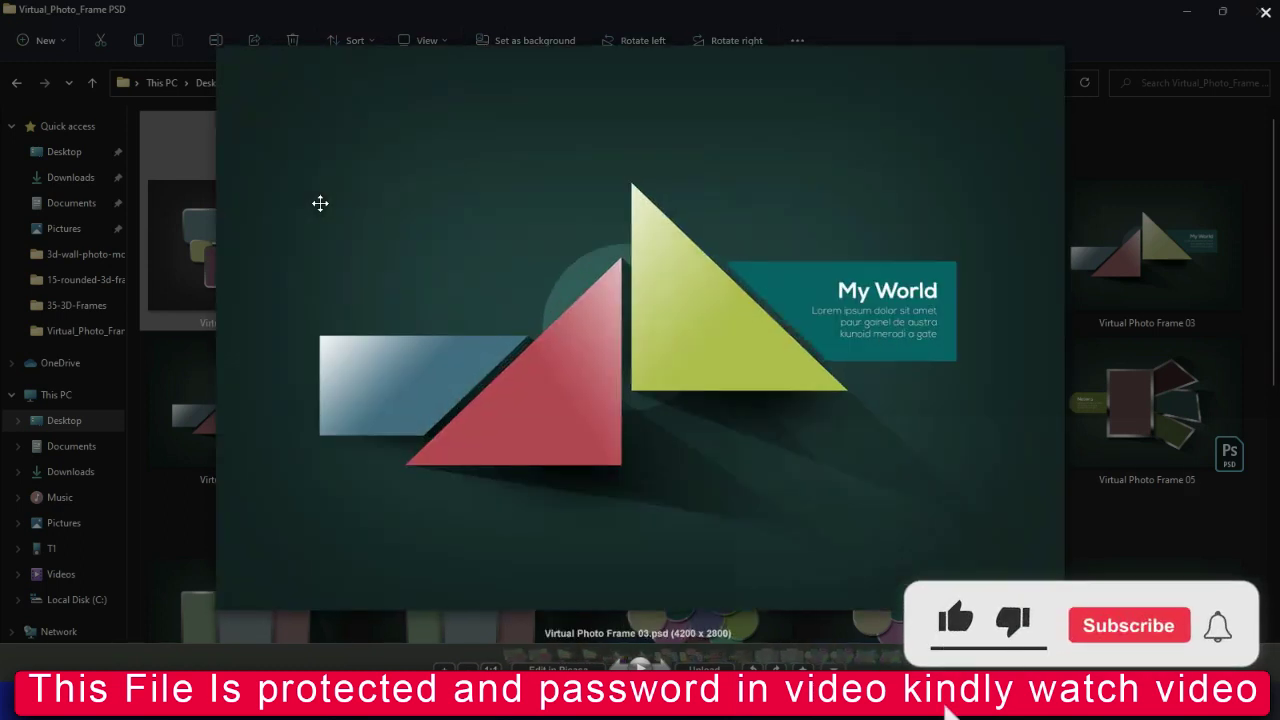
pyautogui.scroll(-1, 320, 203)
pyautogui.scroll(-1, 320, 203)
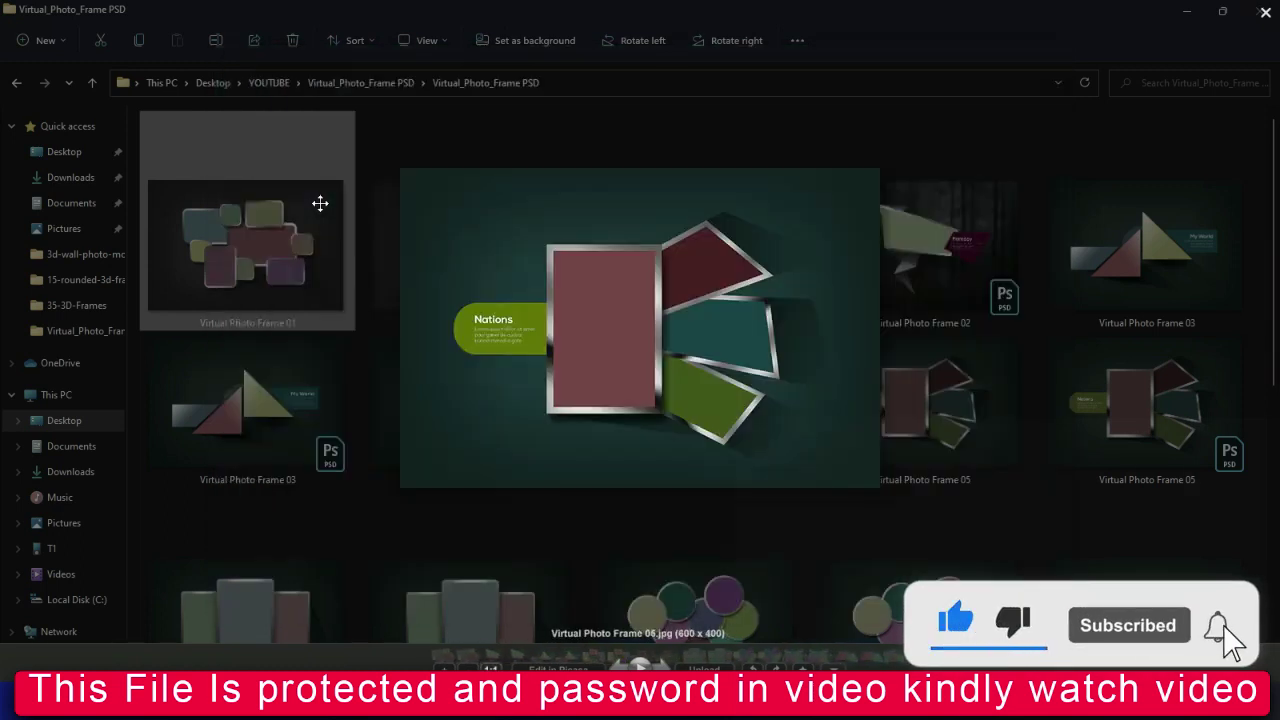
pyautogui.scroll(-1, 320, 203)
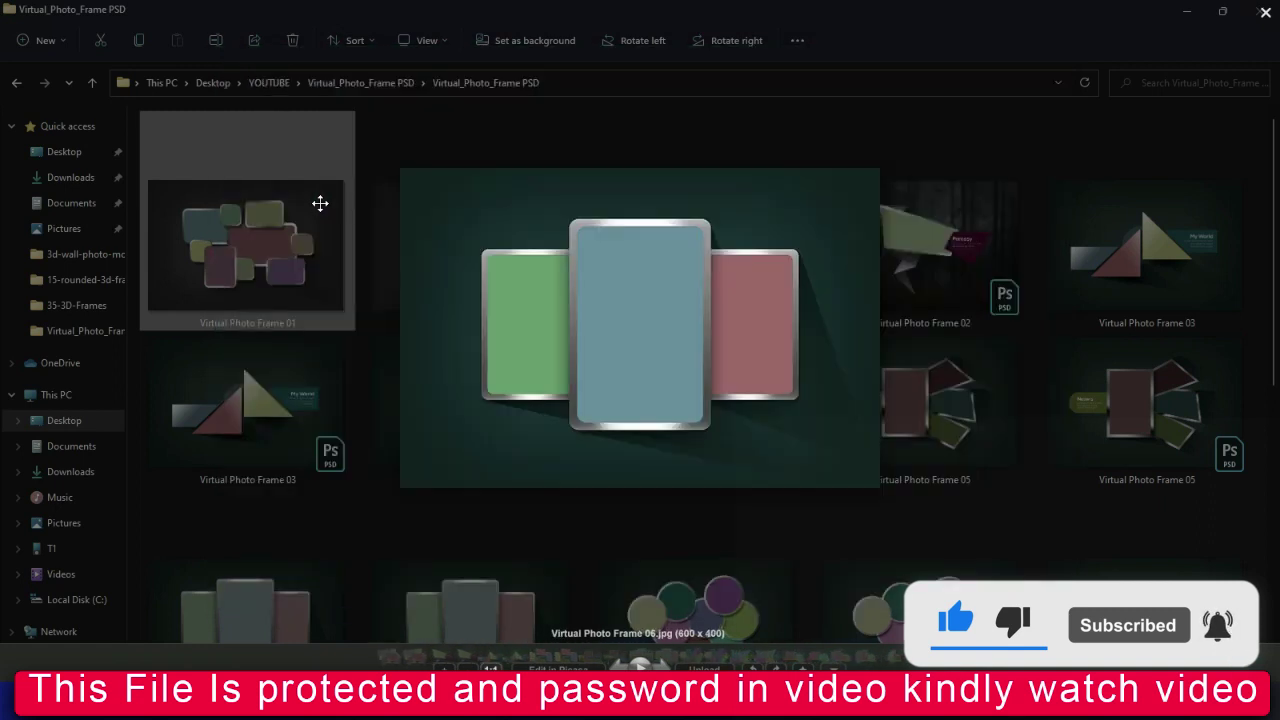
pyautogui.scroll(-1, 320, 203)
pyautogui.scroll(-1, 320, 203)
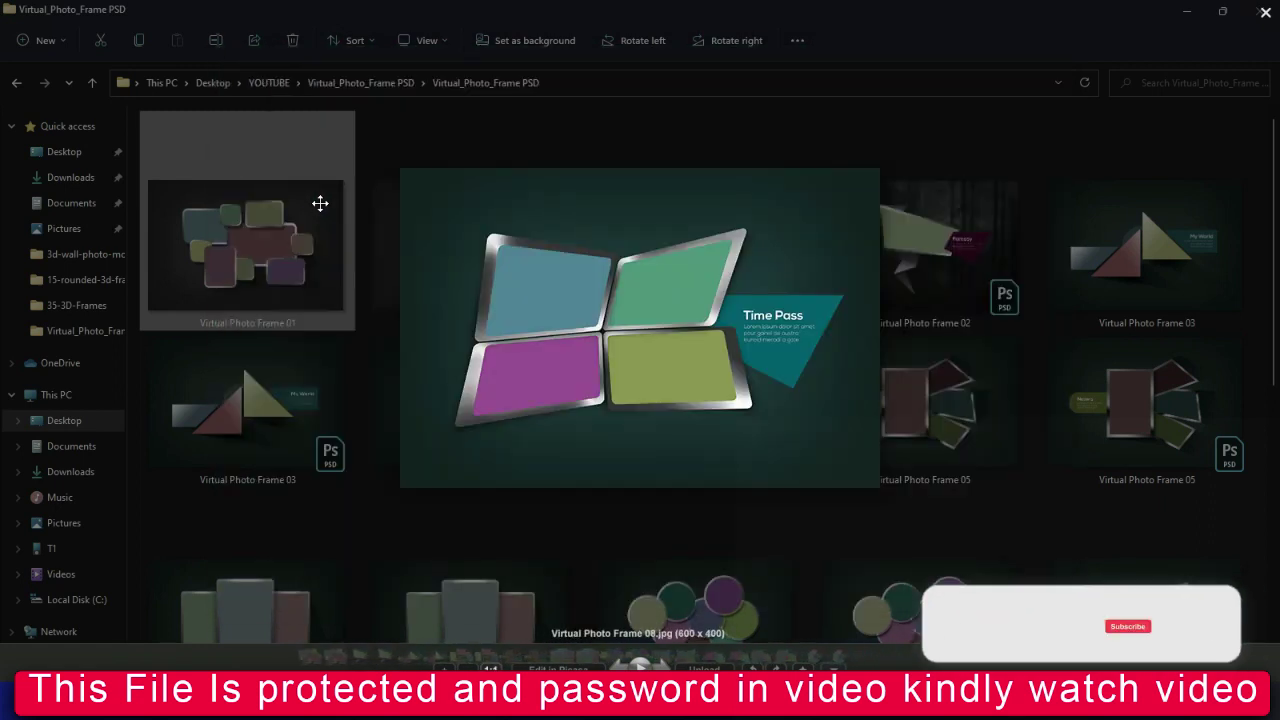
pyautogui.scroll(-1, 320, 203)
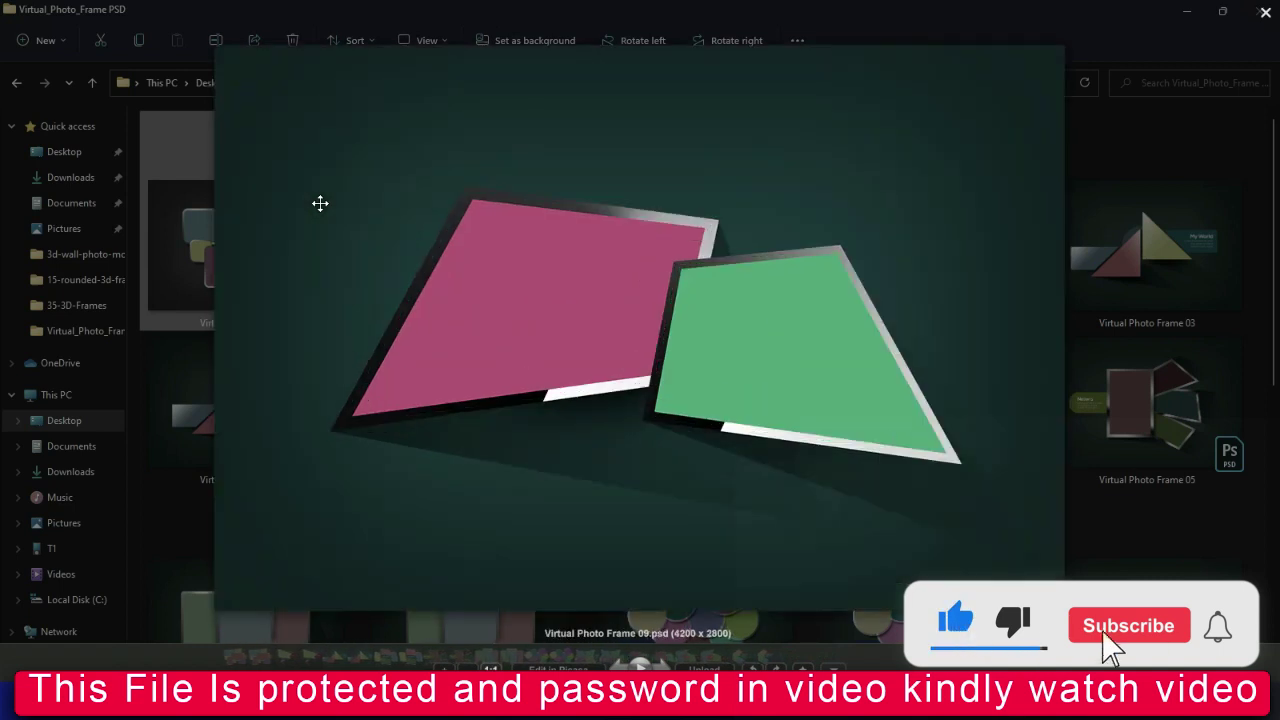
pyautogui.scroll(-1, 320, 203)
pyautogui.scroll(-1, 320, 203)
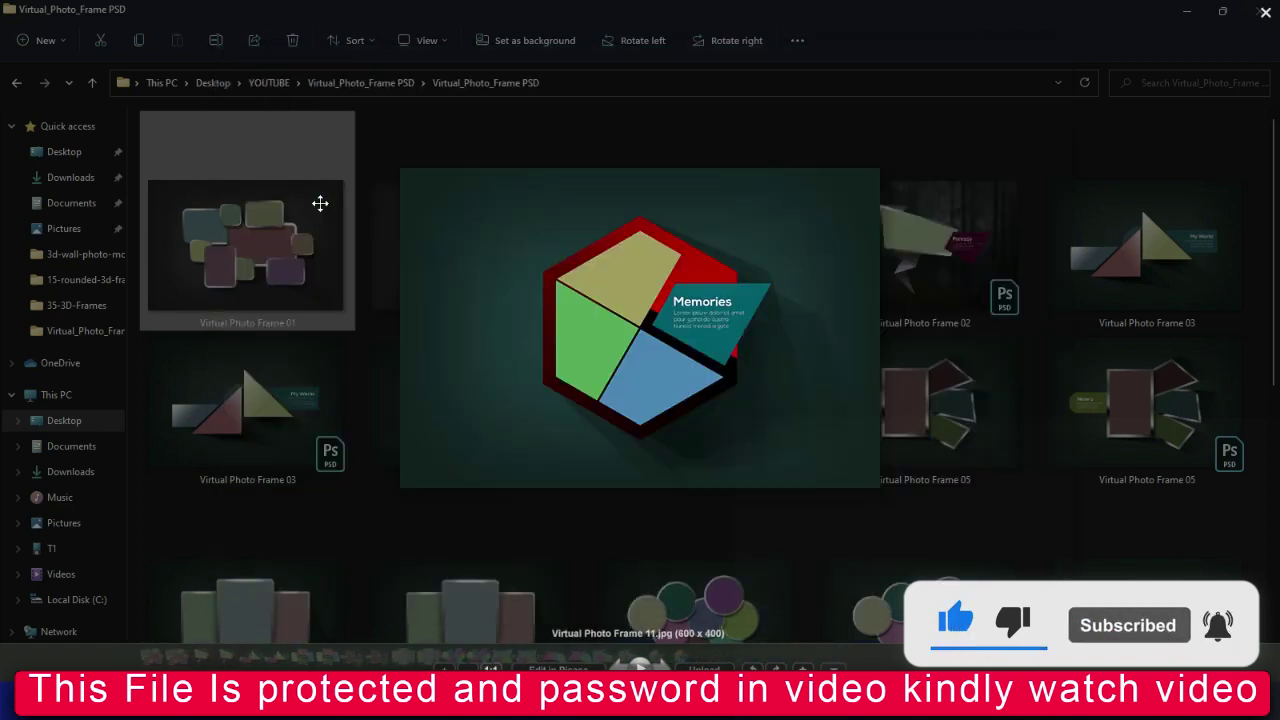
pyautogui.scroll(-1, 320, 203)
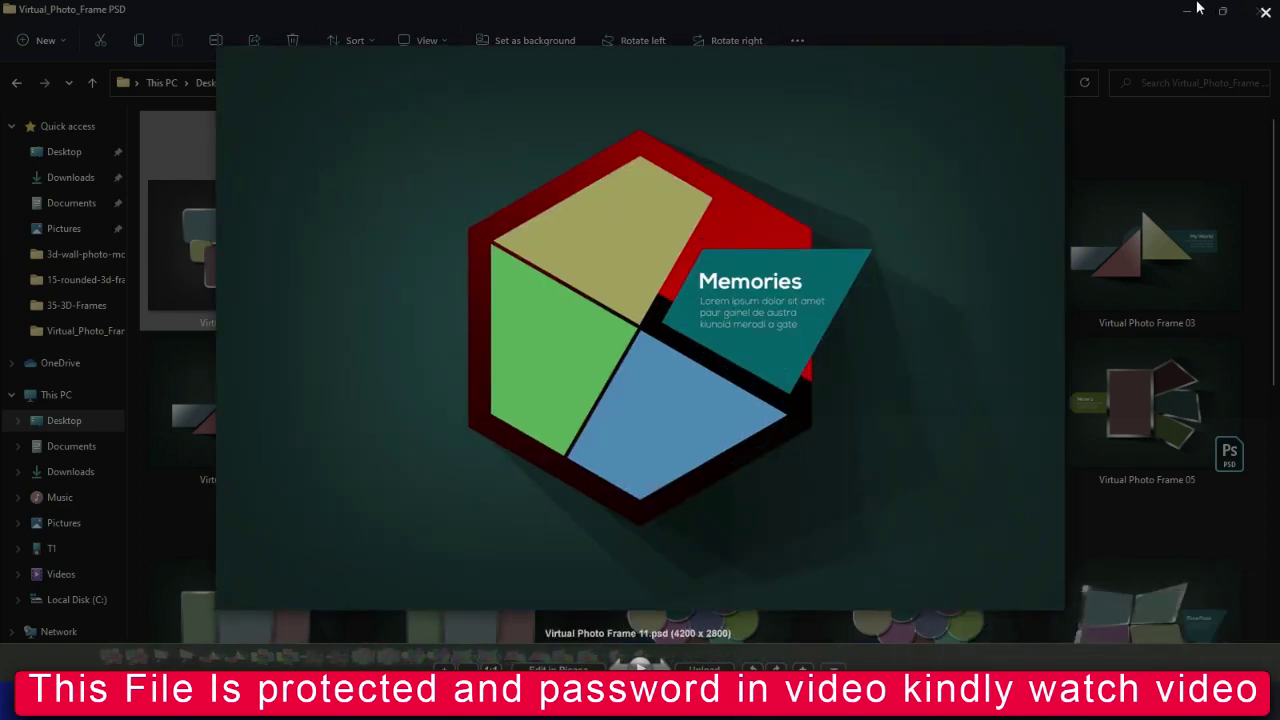
pyautogui.click(1265, 12)
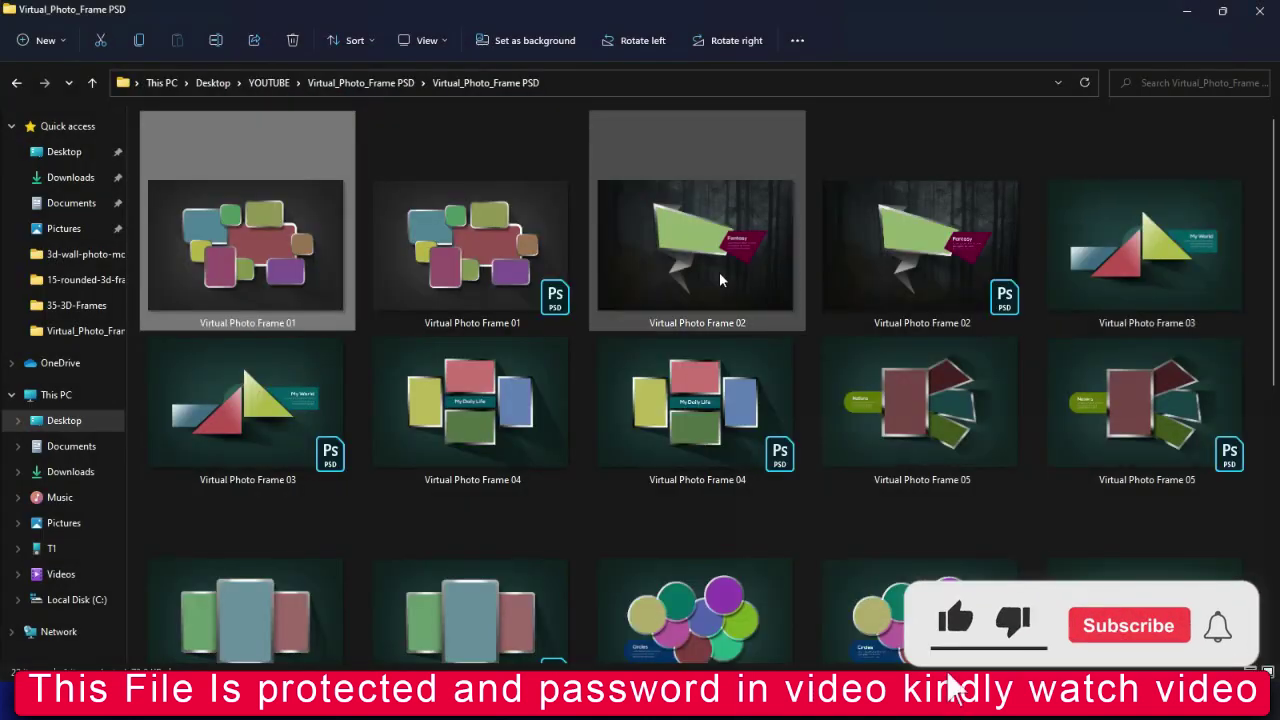
# Open Virtual Photo Frame 02.psd in Photoshop and fit the whole canvas in the window.
pyautogui.click(752, 251)
pyautogui.click(888, 250)
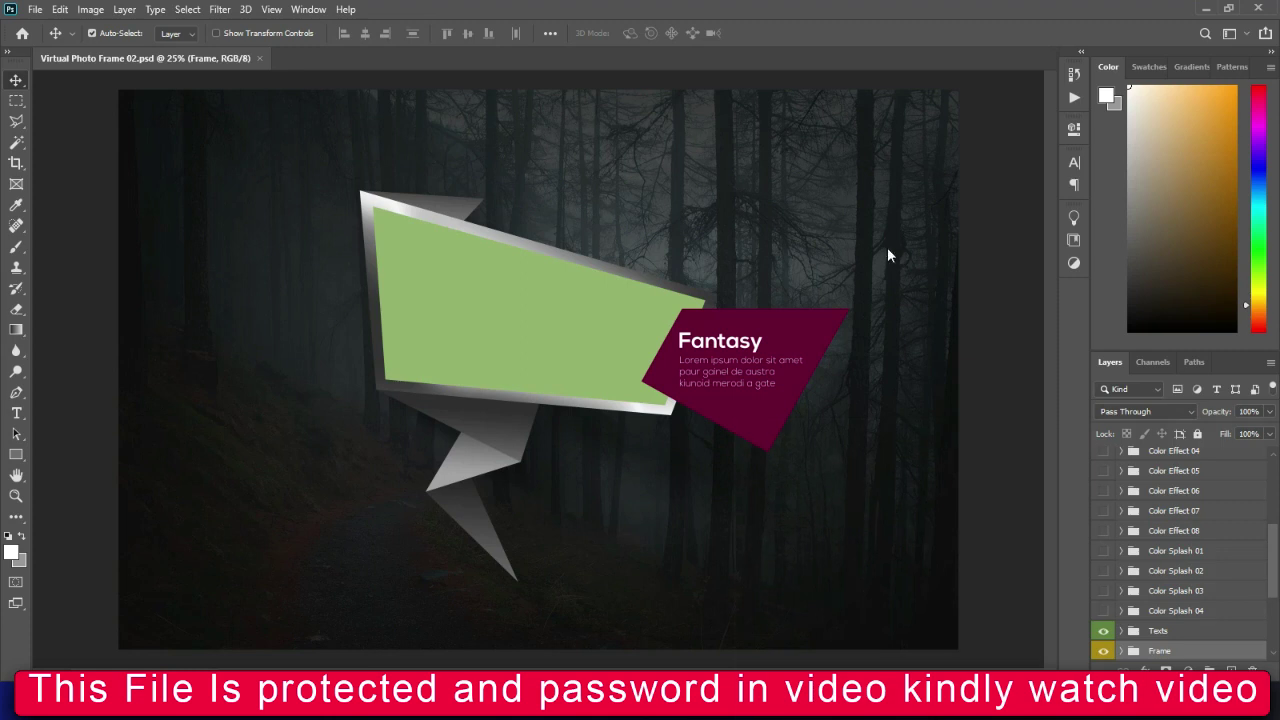
pyautogui.hotkey('ctrl', '0')
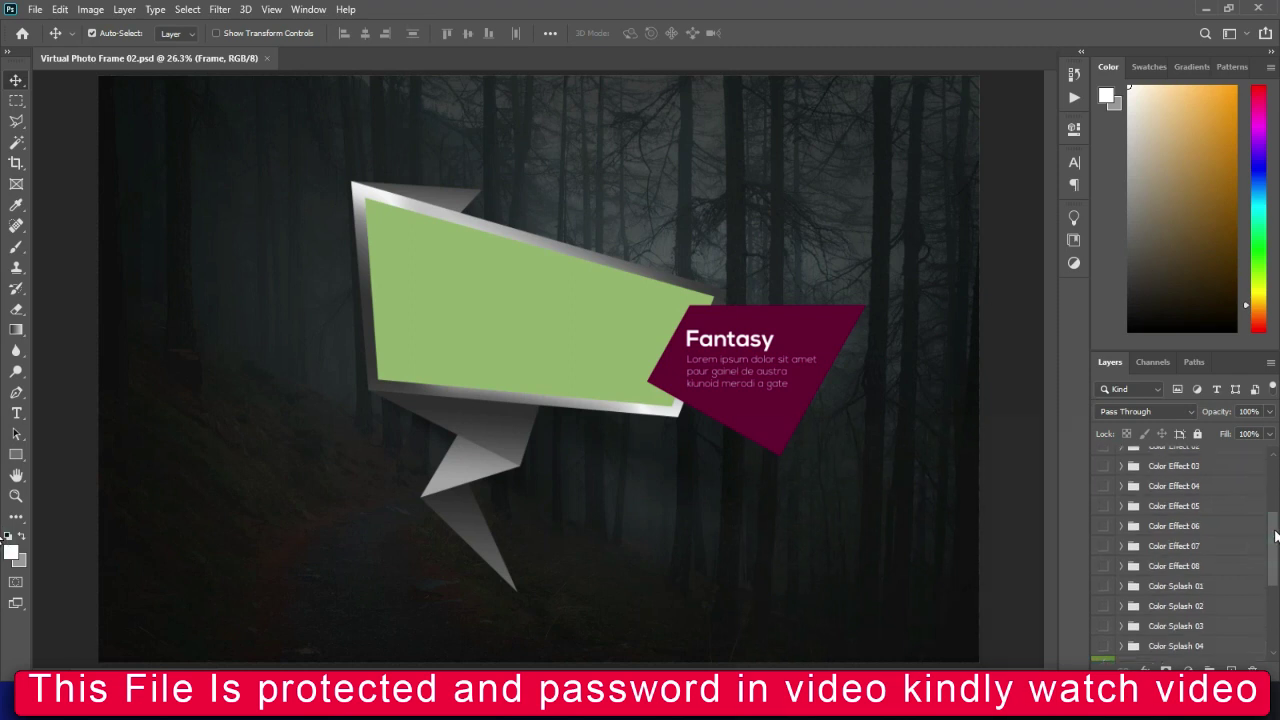
# Examine the layers in the Frame group, toggling the Replace Contents placeholder and the Shape layer off and on.
pyautogui.scroll(-3, 1180, 550)
pyautogui.scroll(-1, 1180, 530)
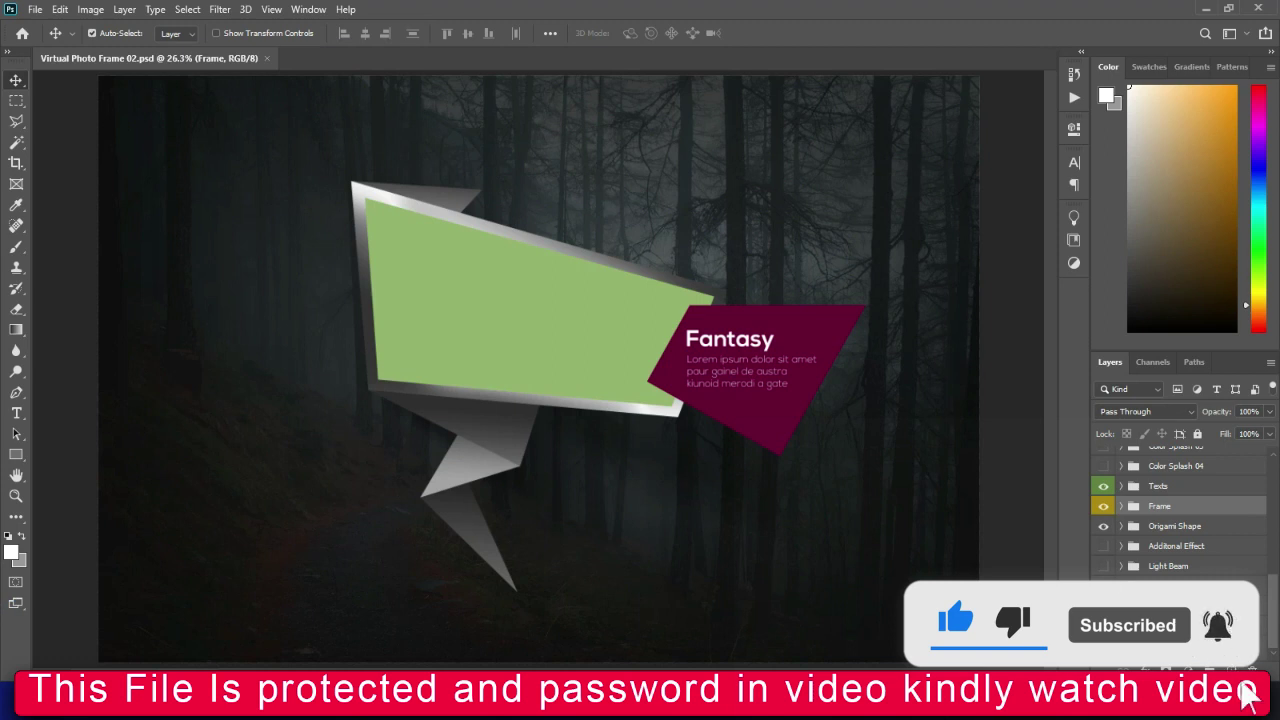
pyautogui.moveTo(1273, 587); pyautogui.dragTo(1274, 539)
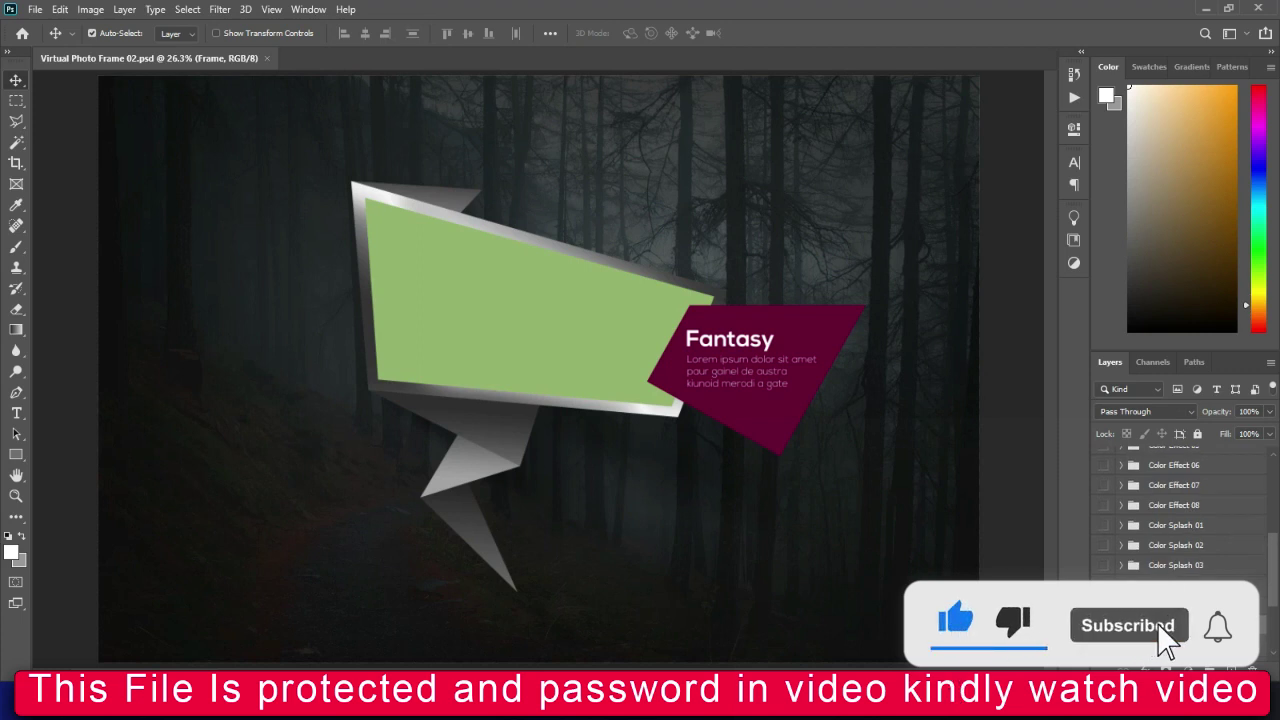
pyautogui.moveTo(1270, 569); pyautogui.dragTo(1278, 610)
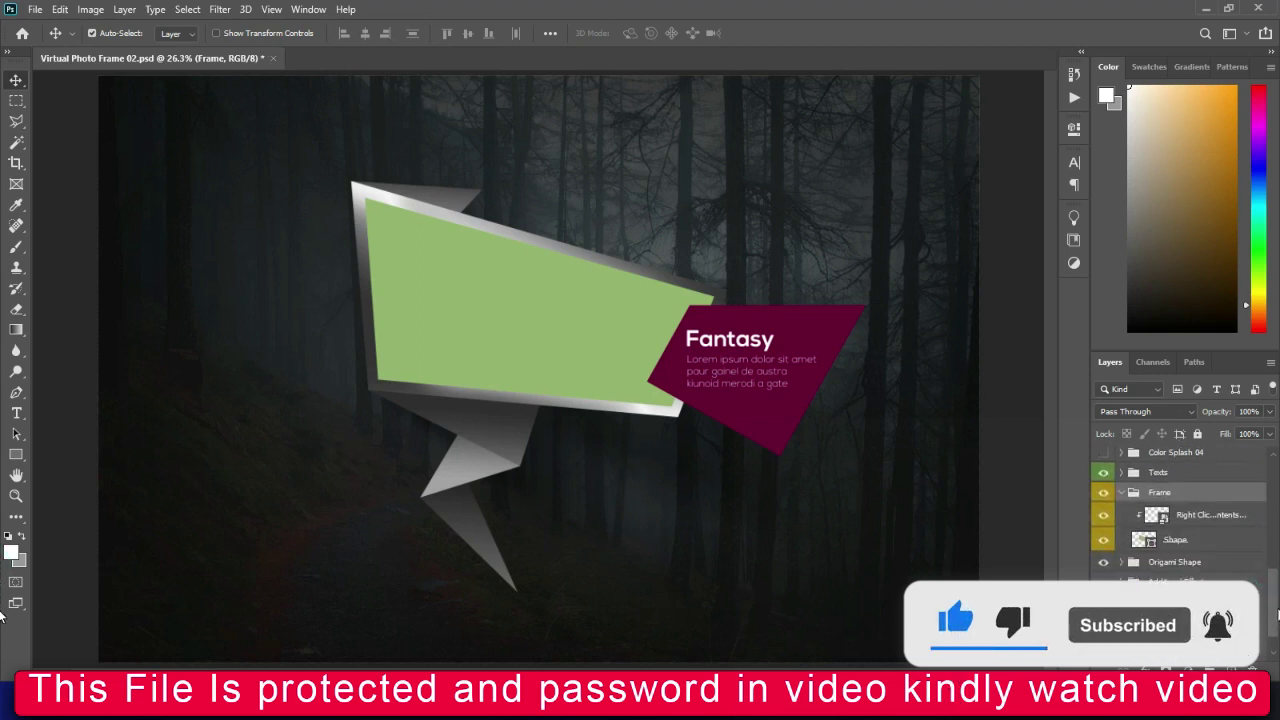
pyautogui.click(1199, 518)
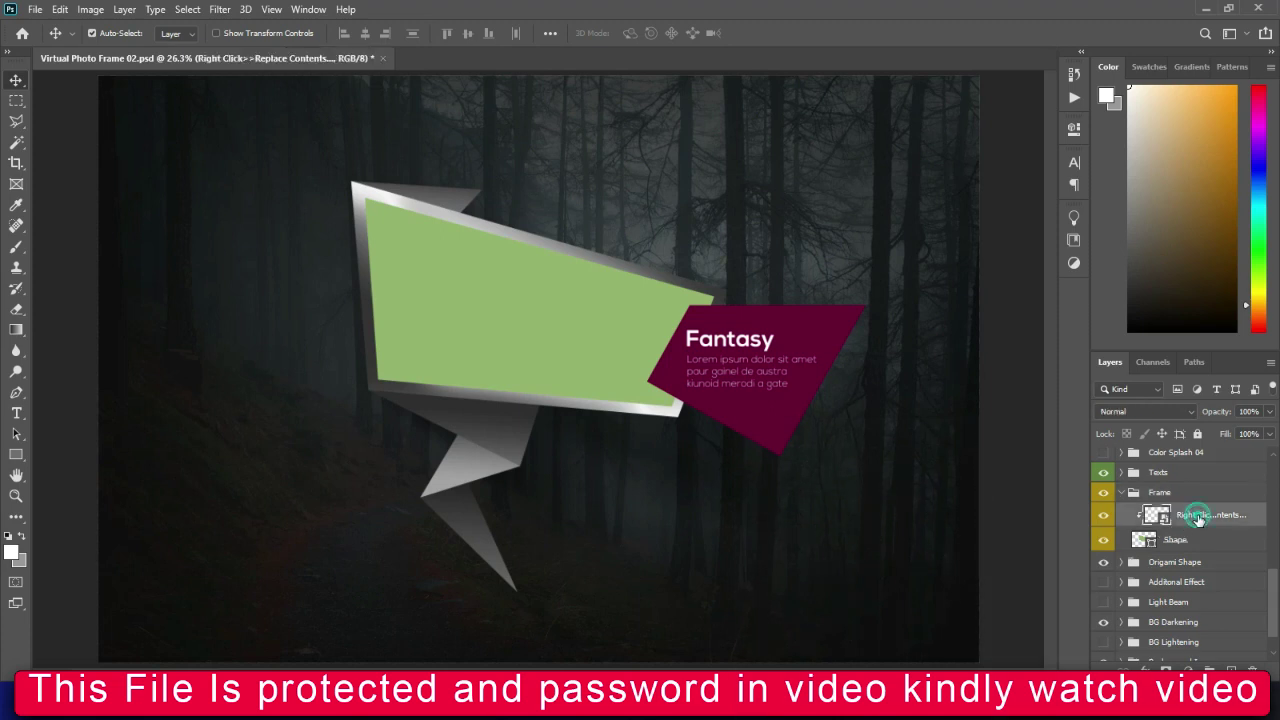
pyautogui.click(1104, 518)
pyautogui.click(1104, 518)
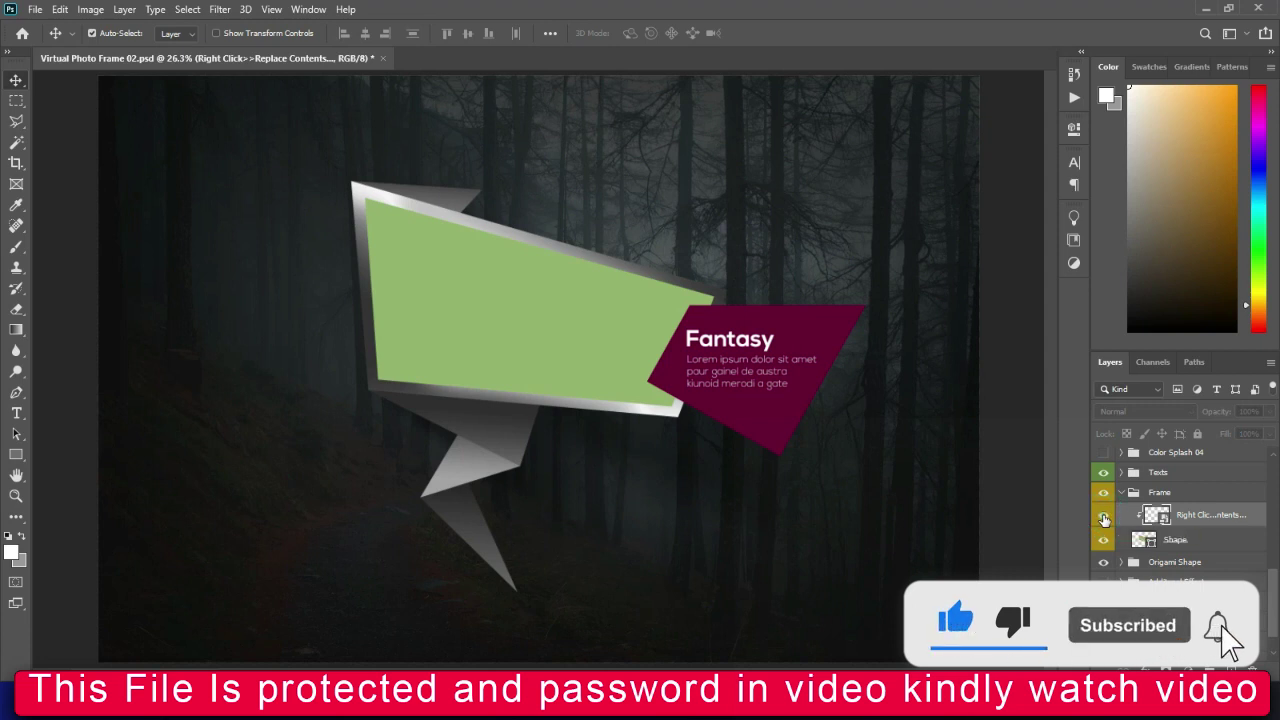
pyautogui.click(1104, 541)
pyautogui.click(1104, 541)
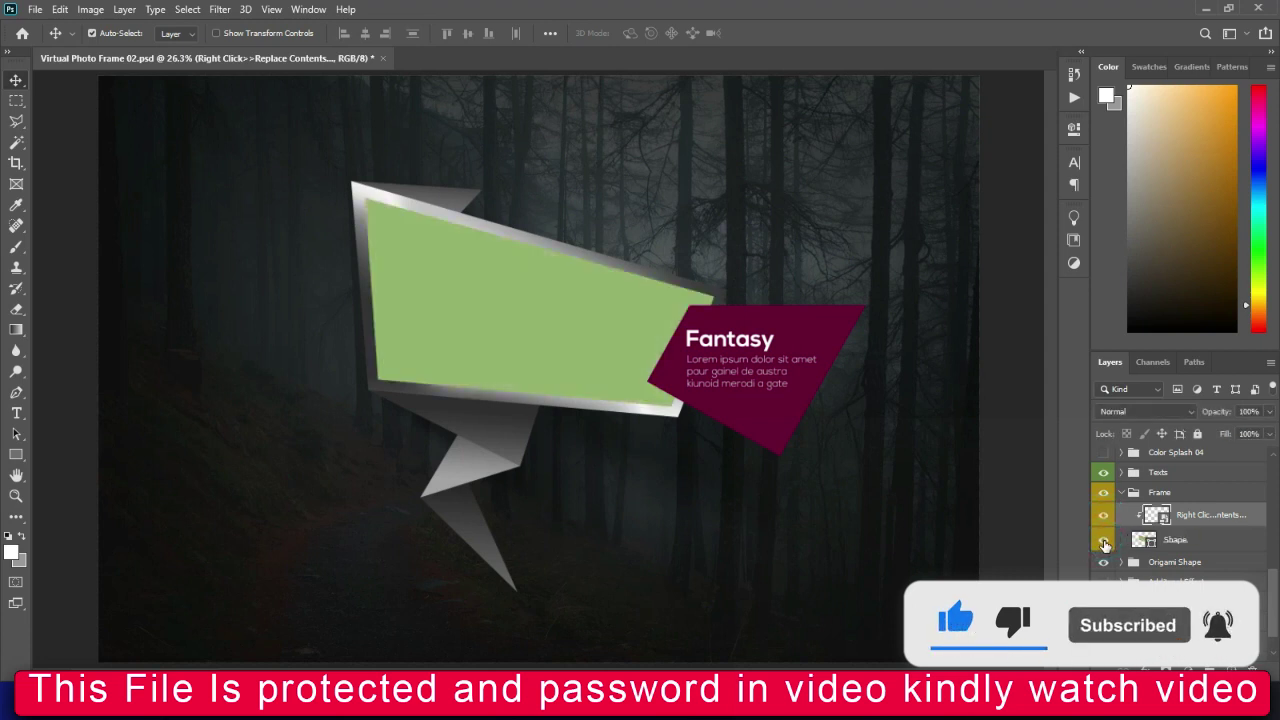
# Place photo 1209750 from the Downloads folder over the green frame area.
pyautogui.moveTo(860, 705)
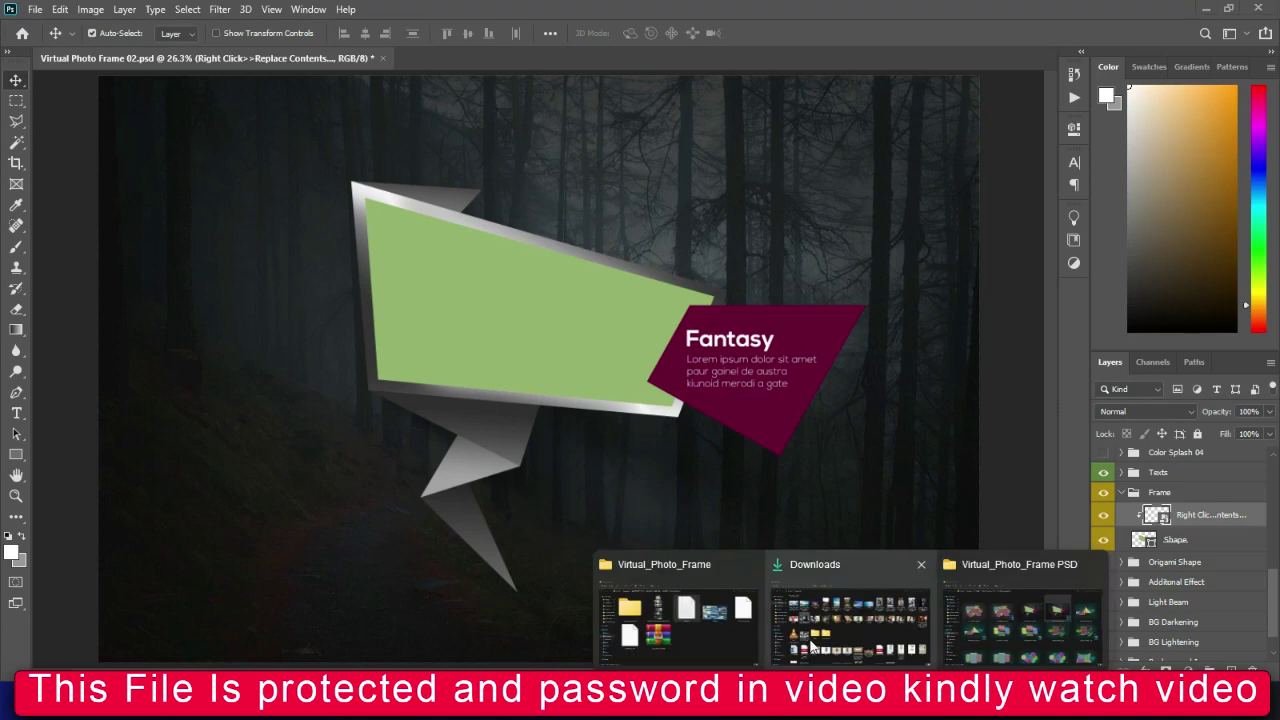
pyautogui.click(837, 630)
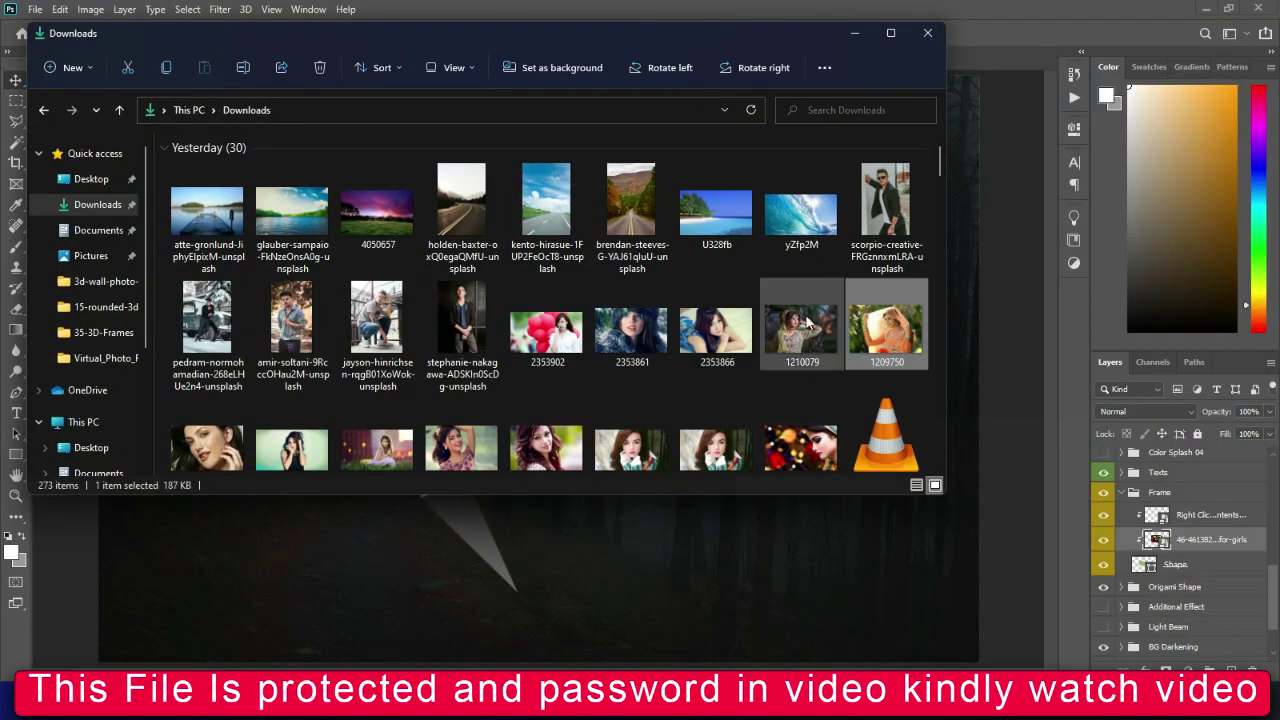
pyautogui.moveTo(879, 335); pyautogui.dragTo(711, 560)
pyautogui.moveTo(540, 257); pyautogui.dragTo(527, 223)
pyautogui.press('Return')
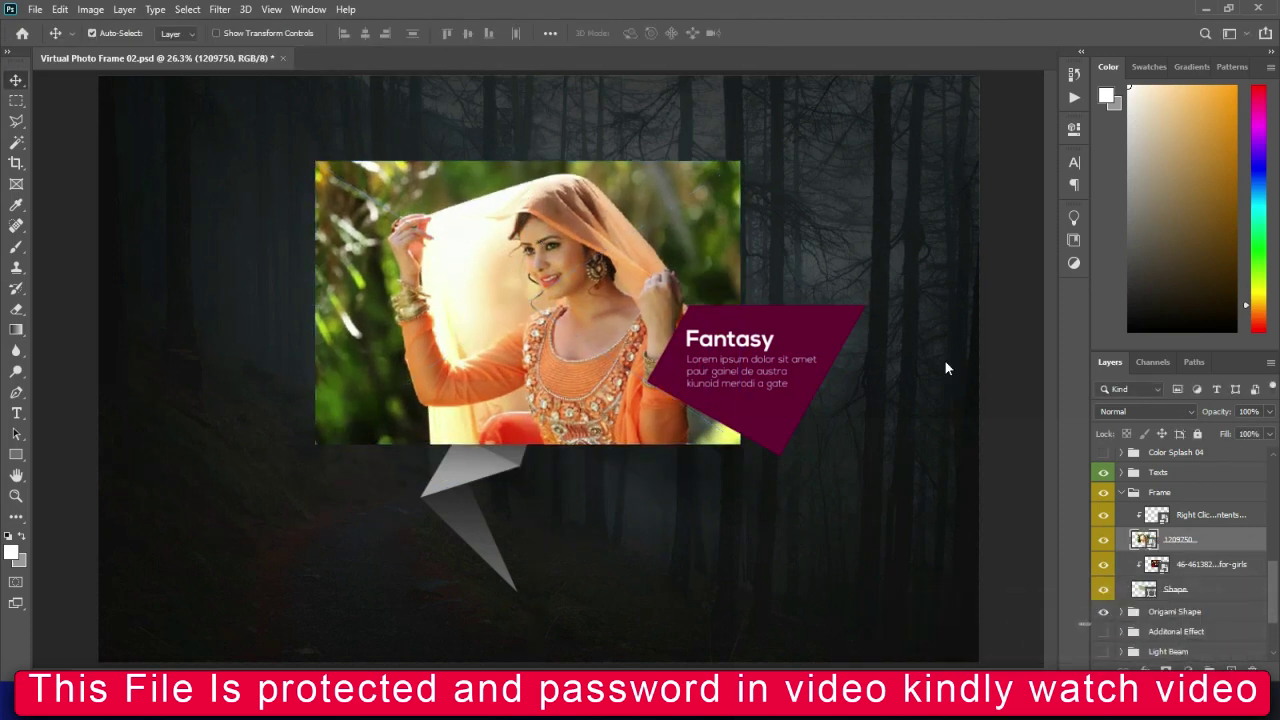
# Clip the 1209750 layer directly to the frame's Shape layer and hide the 46-461382 photo layer above it.
pyautogui.moveTo(1178, 540); pyautogui.dragTo(1170, 572)
pyautogui.click(1103, 539)
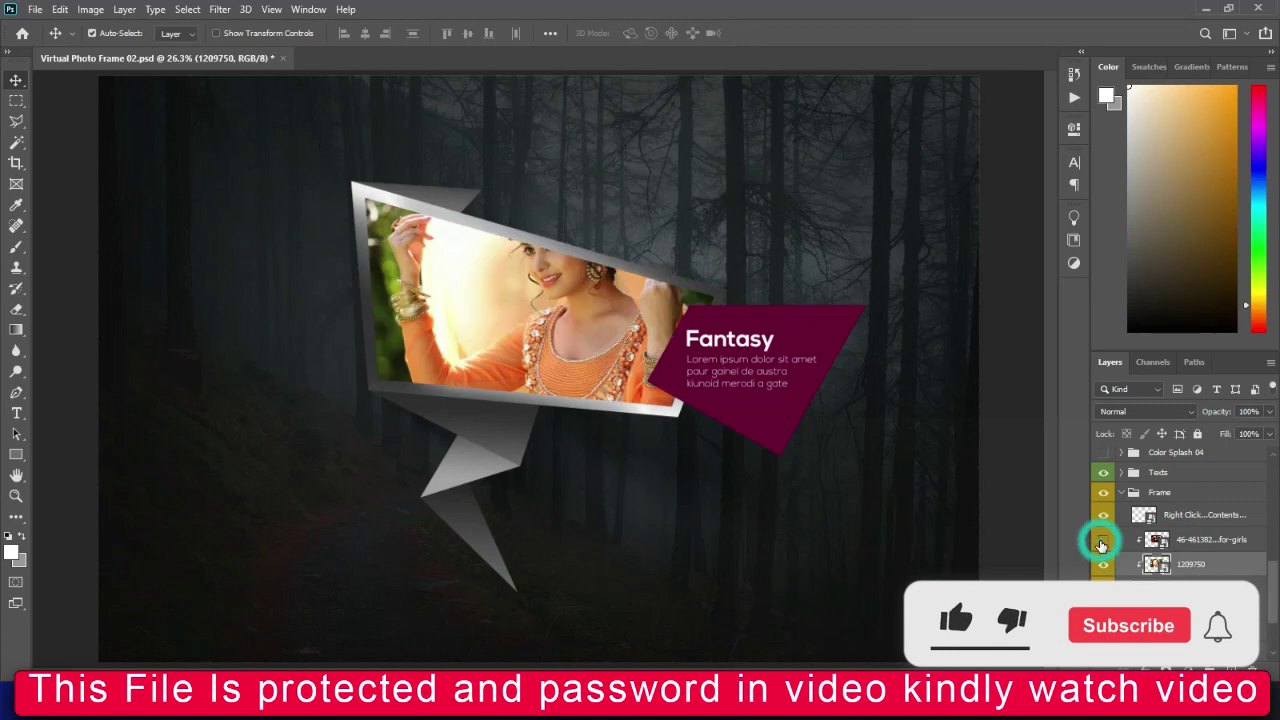
# Scale photo 1209750 down slightly and reposition it so the woman's face sits inside the frame.
pyautogui.moveTo(590, 345)
pyautogui.mouseDown()
pyautogui.moveTo(575, 335)
pyautogui.moveTo(565, 359)
pyautogui.moveTo(588, 343)
pyautogui.mouseUp()
pyautogui.hotkey('ctrl', 't')
pyautogui.moveTo(298, 355); pyautogui.dragTo(325, 355)
pyautogui.moveTo(530, 306); pyautogui.dragTo(516, 283)
pyautogui.press('Return')
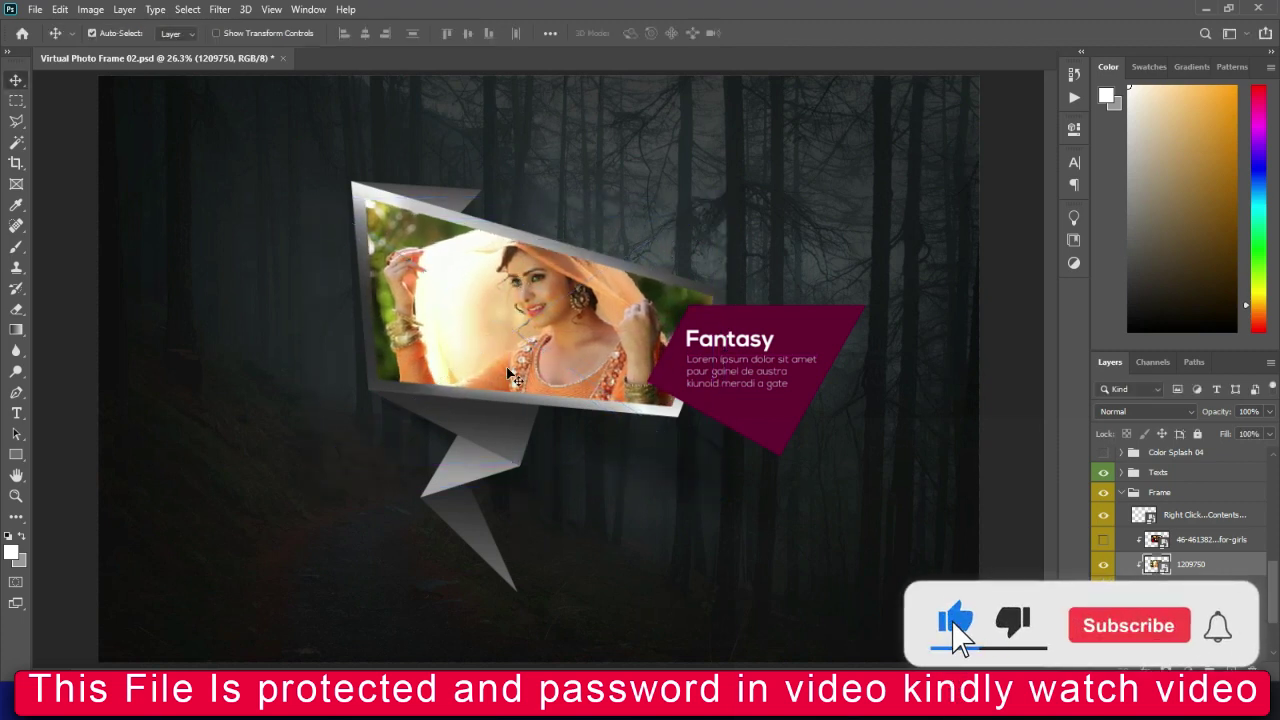
# Collapse the Frame group and preview the Even More Contrast, More Contrast and Regular Contrast groups one at a time.
pyautogui.click(1120, 494)
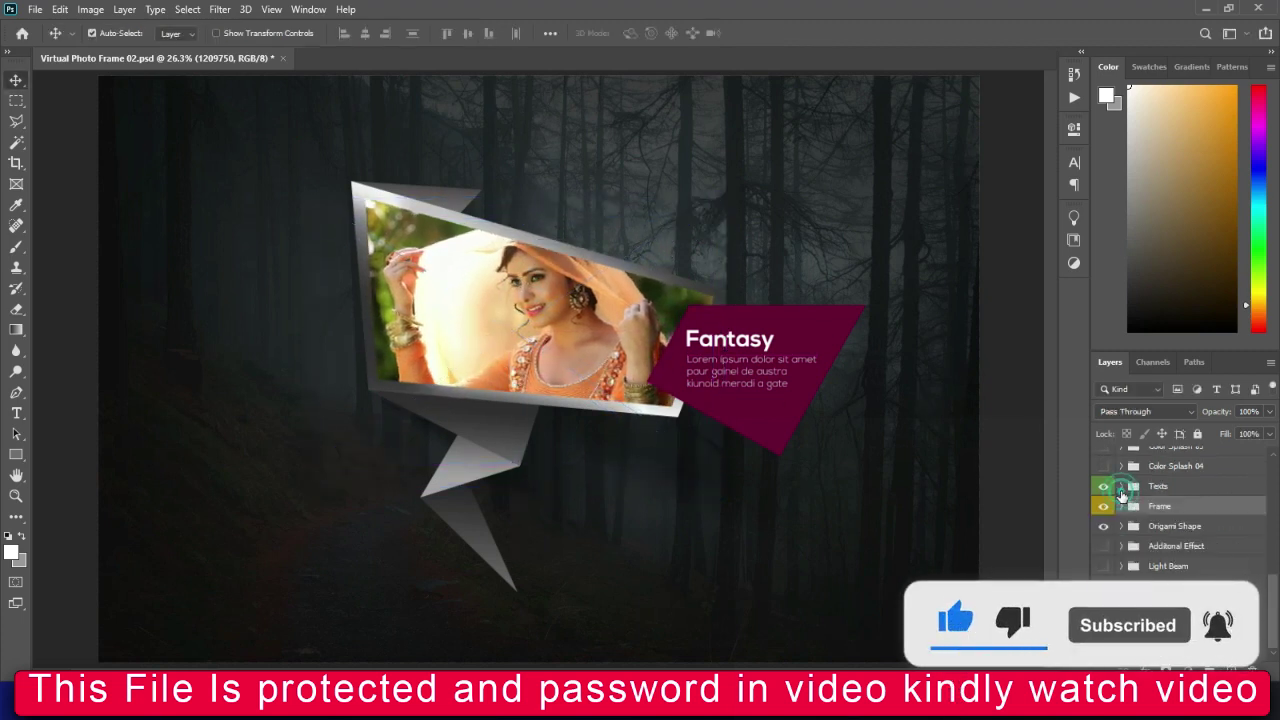
pyautogui.moveTo(1272, 596); pyautogui.dragTo(1277, 467)
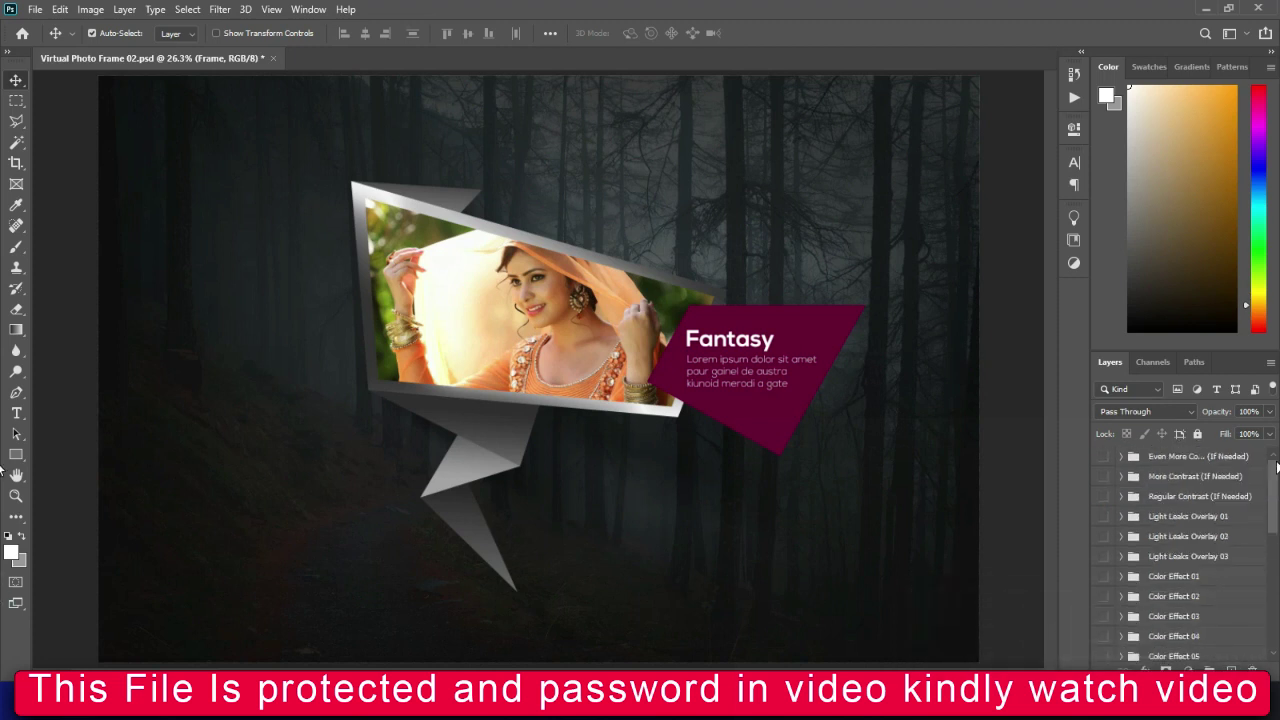
pyautogui.click(1105, 457)
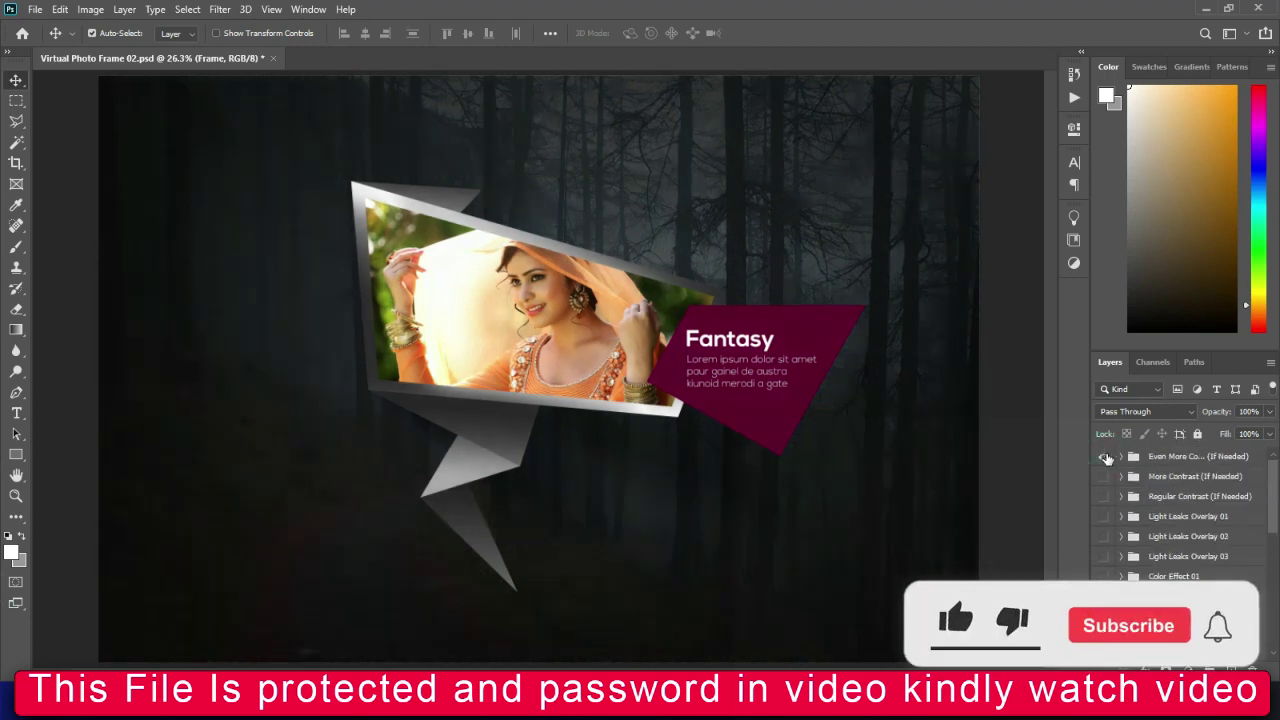
pyautogui.click(1106, 457)
pyautogui.click(1103, 479)
pyautogui.click(1103, 479)
pyautogui.click(1105, 498)
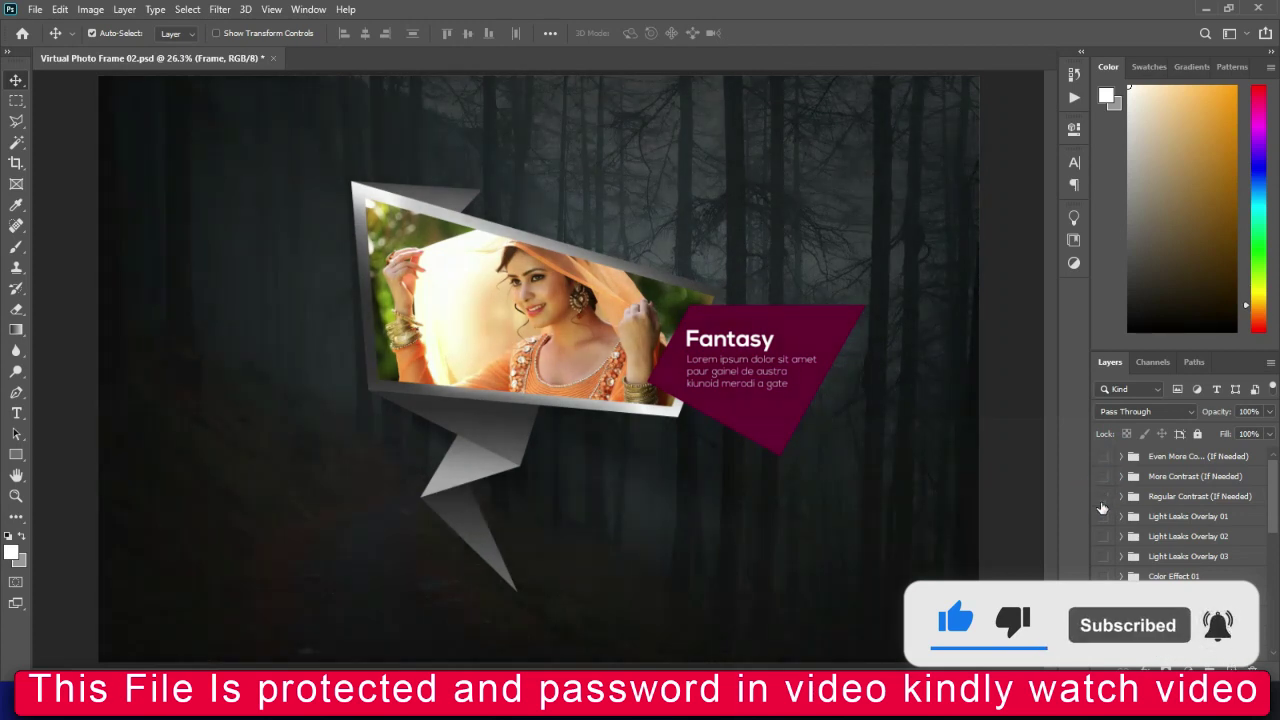
# Preview Light Leaks Overlay 01, 02 and 03 one at a time, hiding each again.
pyautogui.click(1103, 516)
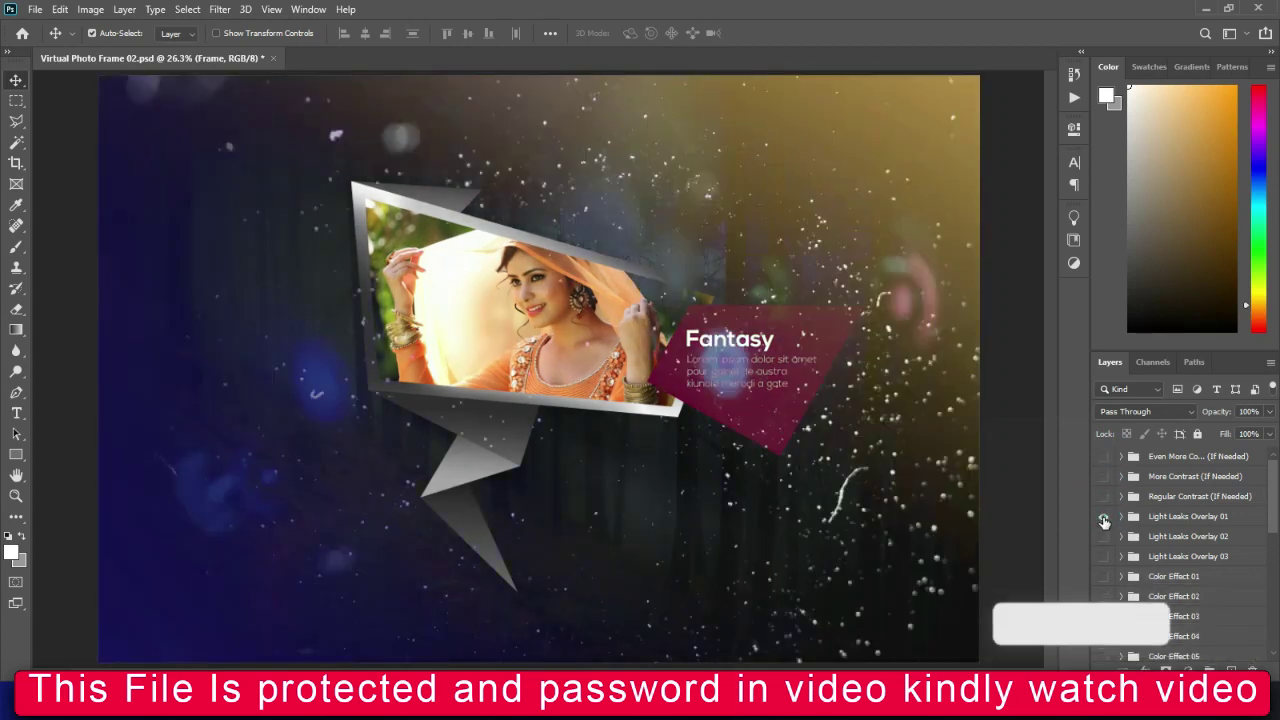
pyautogui.click(1103, 516)
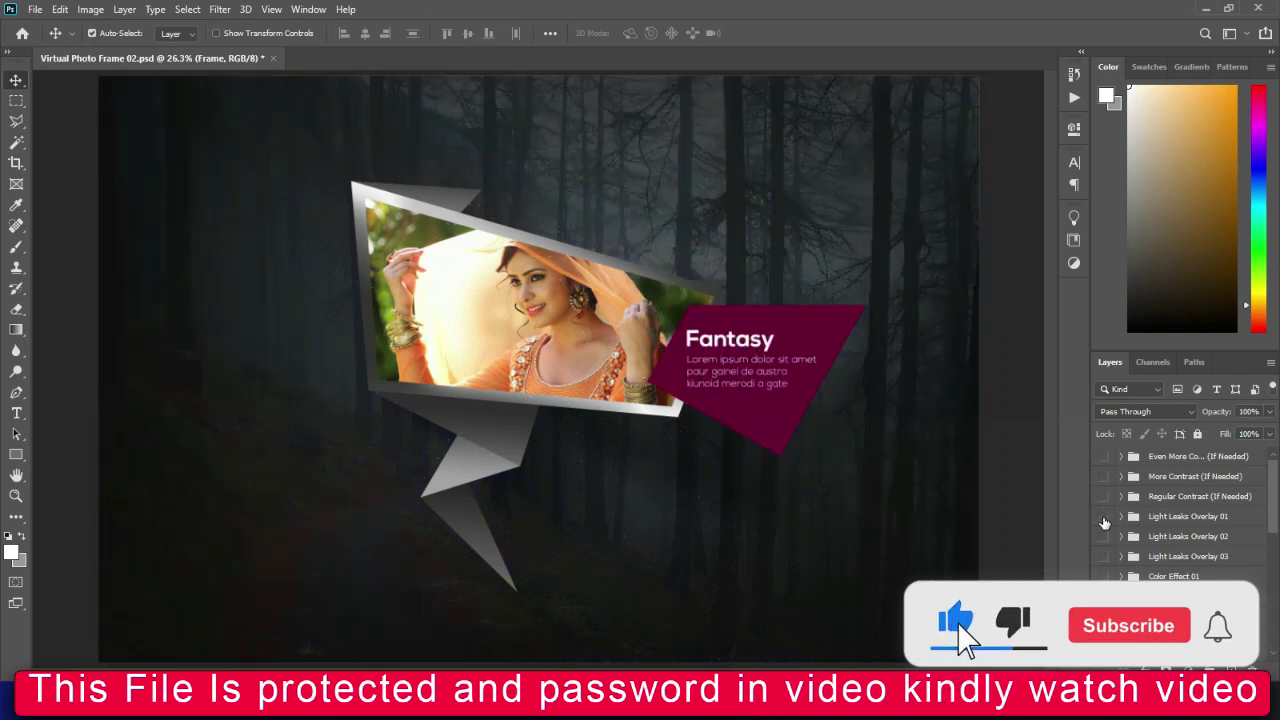
pyautogui.click(1104, 536)
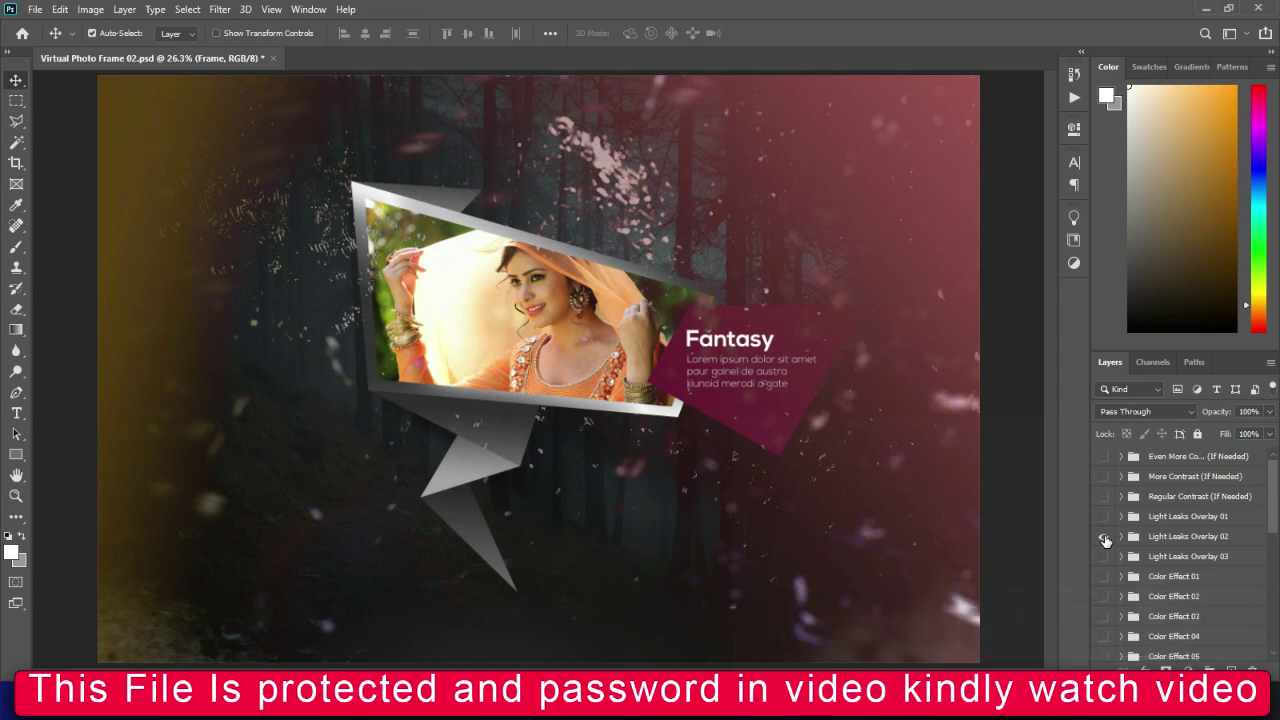
pyautogui.click(1104, 536)
pyautogui.click(1103, 556)
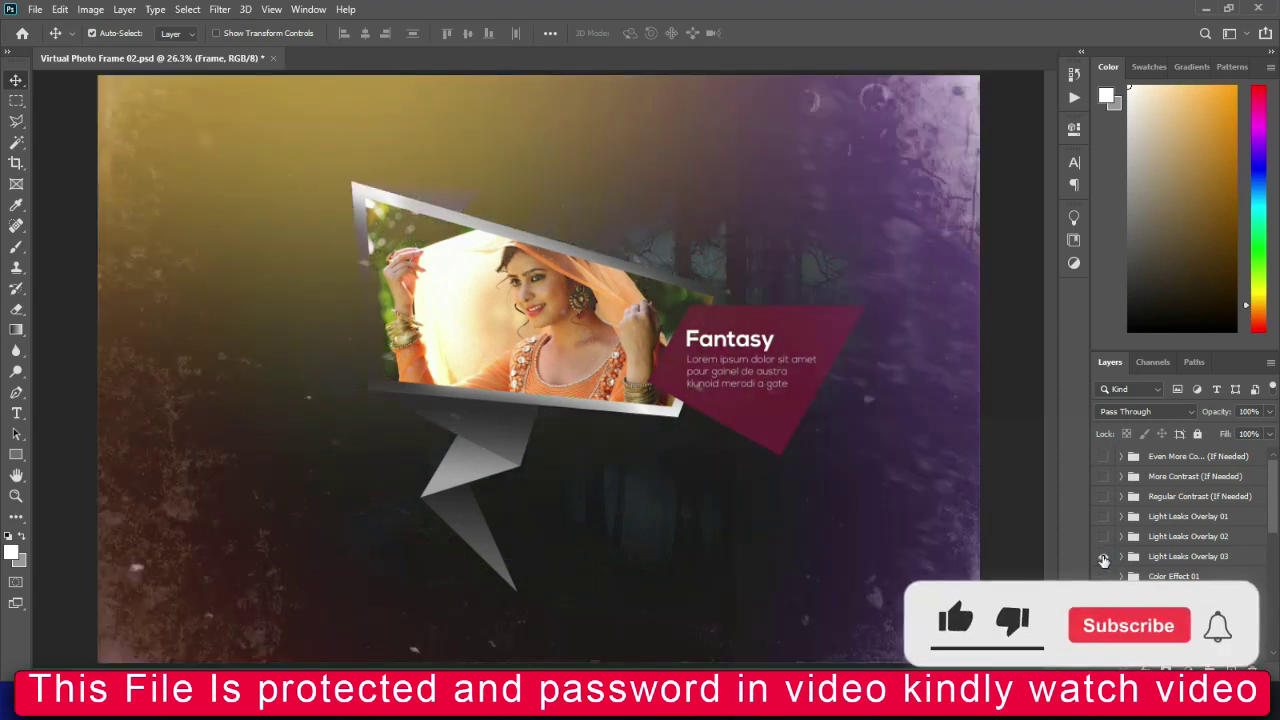
pyautogui.click(1104, 556)
# Preview Color Effect 01 to 04 one at a time on the composition, hiding each again.
pyautogui.click(1104, 576)
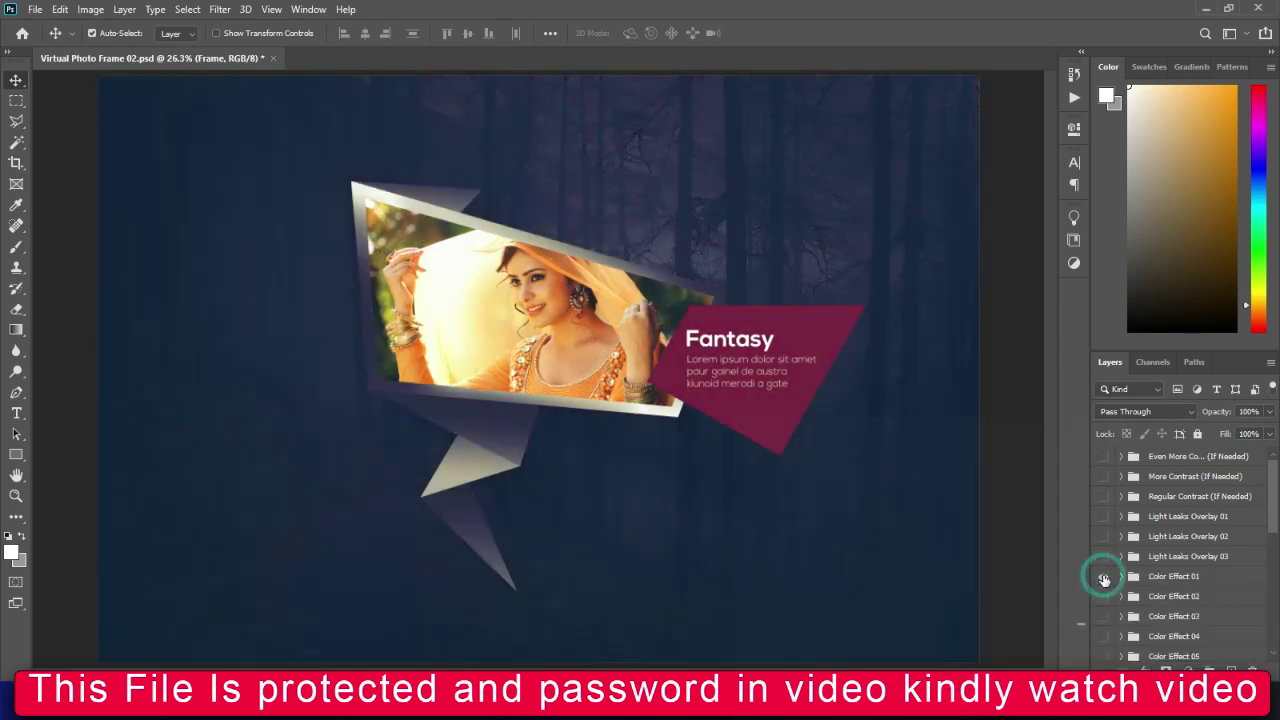
pyautogui.click(1104, 577)
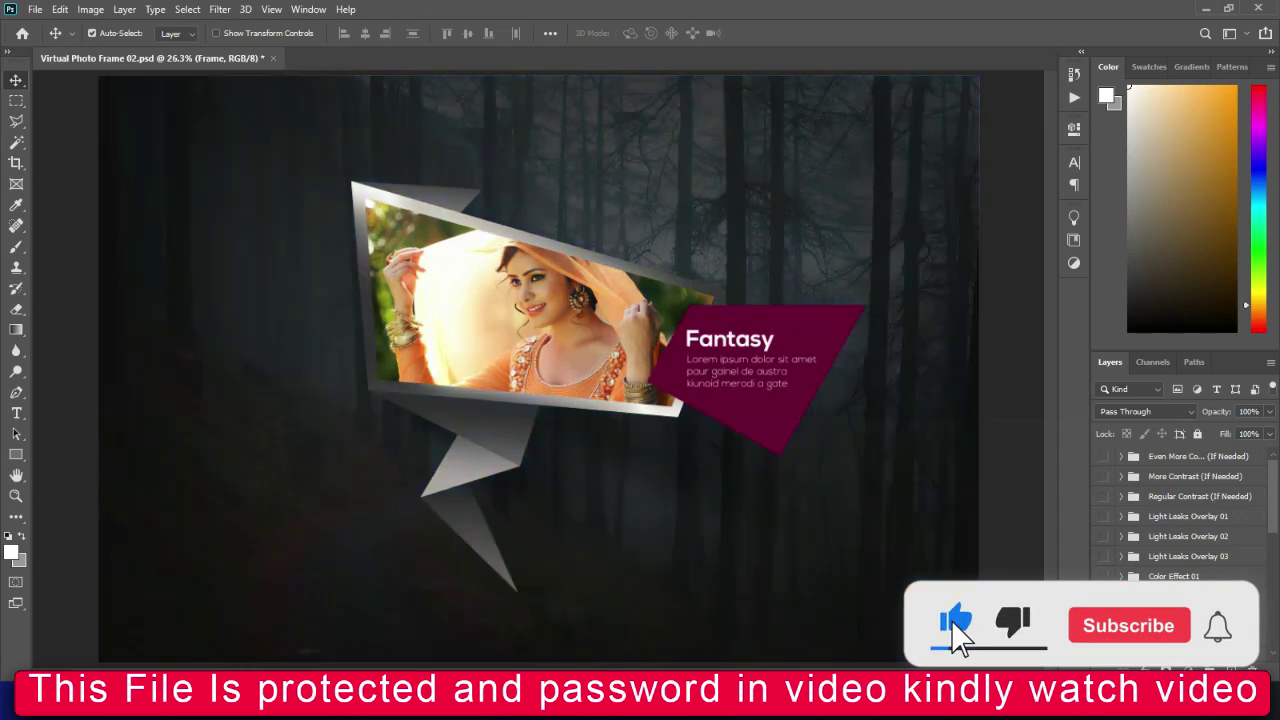
pyautogui.click(1104, 596)
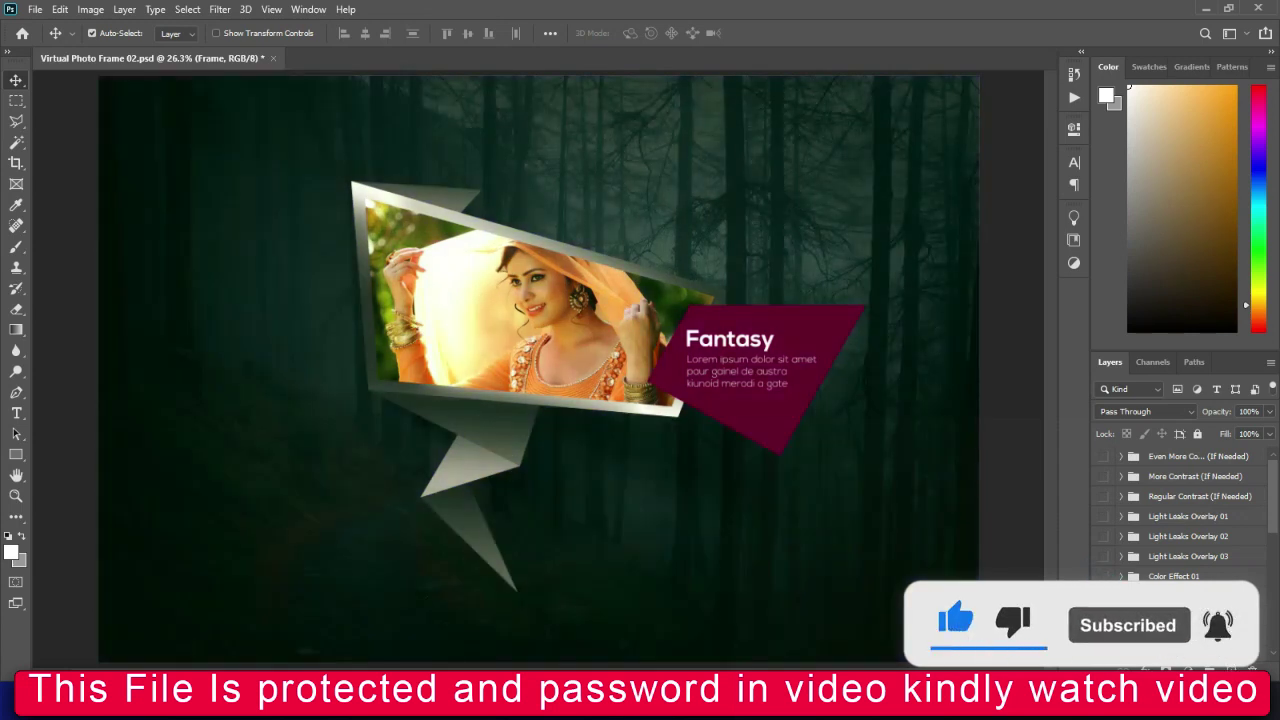
pyautogui.click(1105, 617)
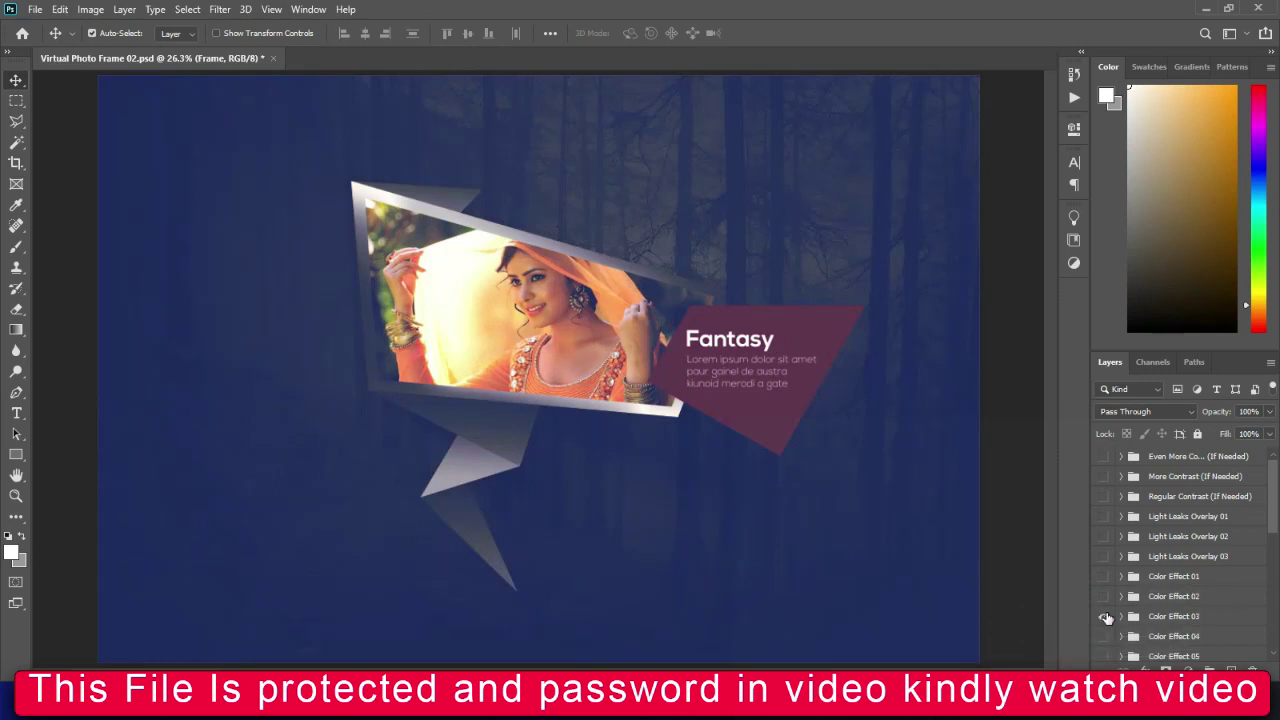
pyautogui.click(1105, 617)
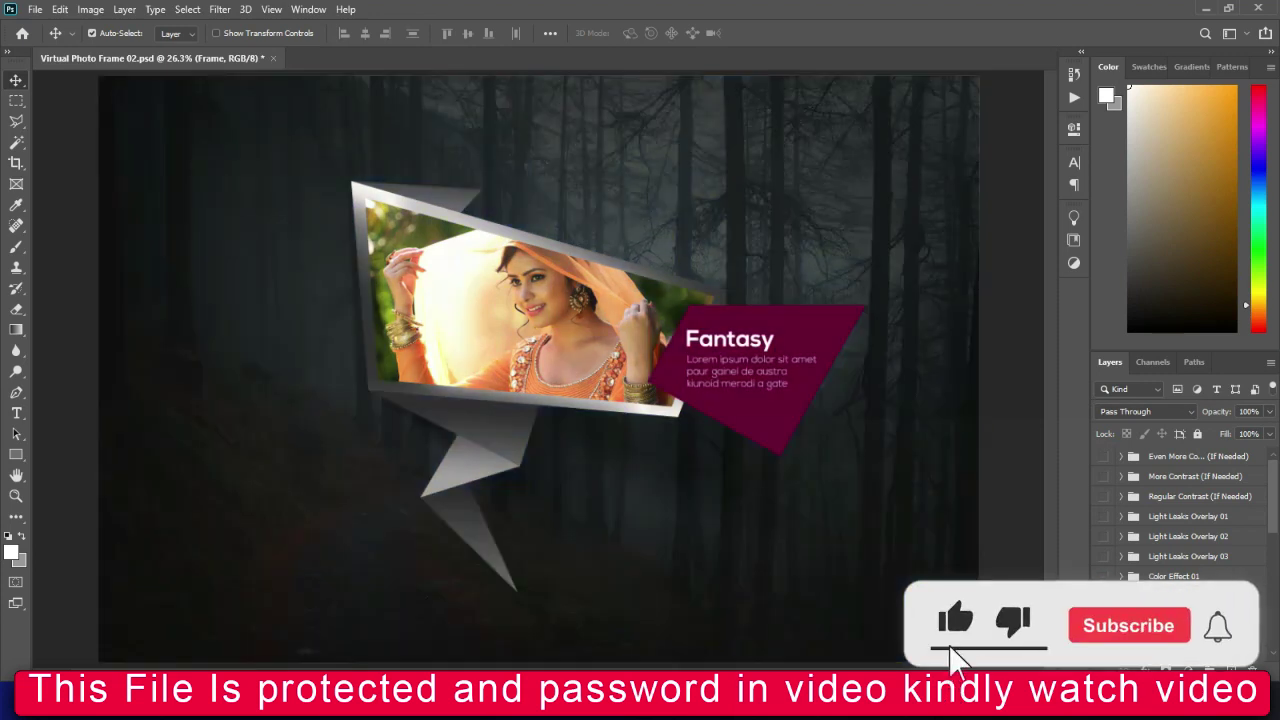
pyautogui.click(1105, 637)
pyautogui.click(1105, 637)
# Preview Color Effect 06, 07 and 08 one at a time, hiding each again.
pyautogui.moveTo(1272, 506); pyautogui.dragTo(1272, 556)
pyautogui.click(1103, 540)
pyautogui.click(1103, 540)
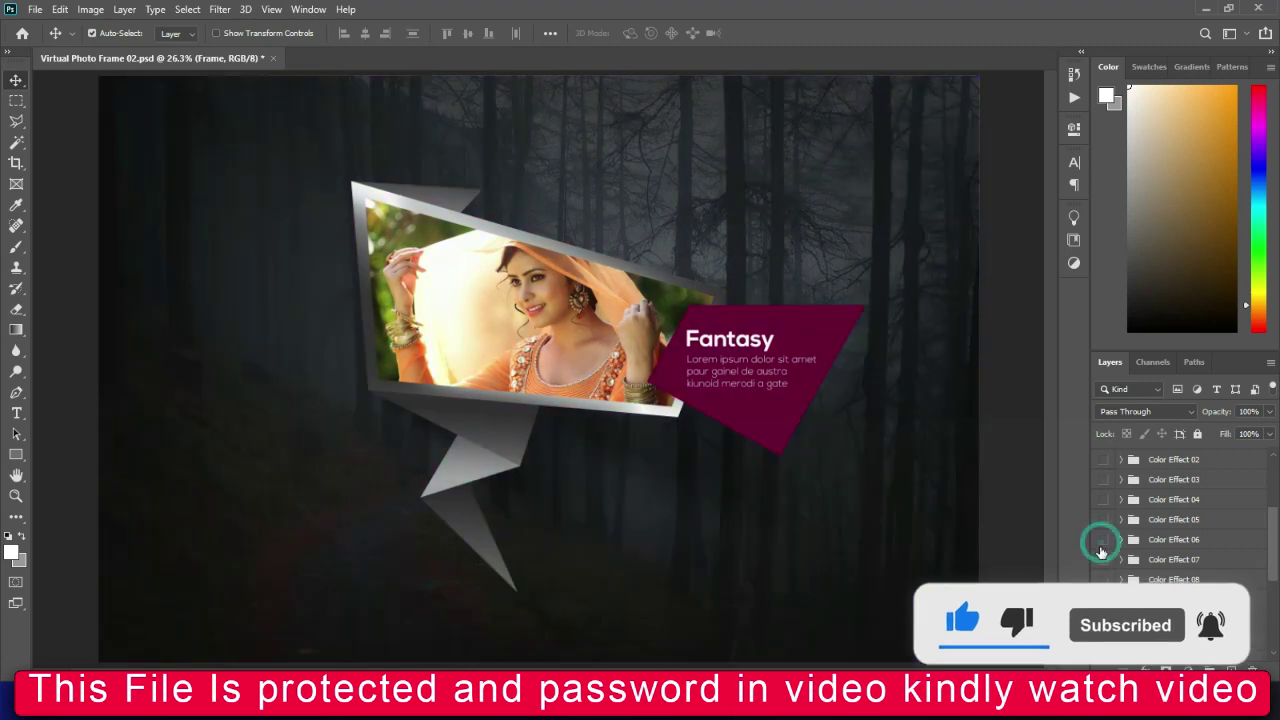
pyautogui.click(1103, 559)
pyautogui.click(1103, 560)
pyautogui.click(1102, 579)
pyautogui.click(1102, 579)
# Preview Color Splash 01 to 04 one at a time over the dark forest scene, hiding each again.
pyautogui.click(1103, 599)
pyautogui.click(1103, 599)
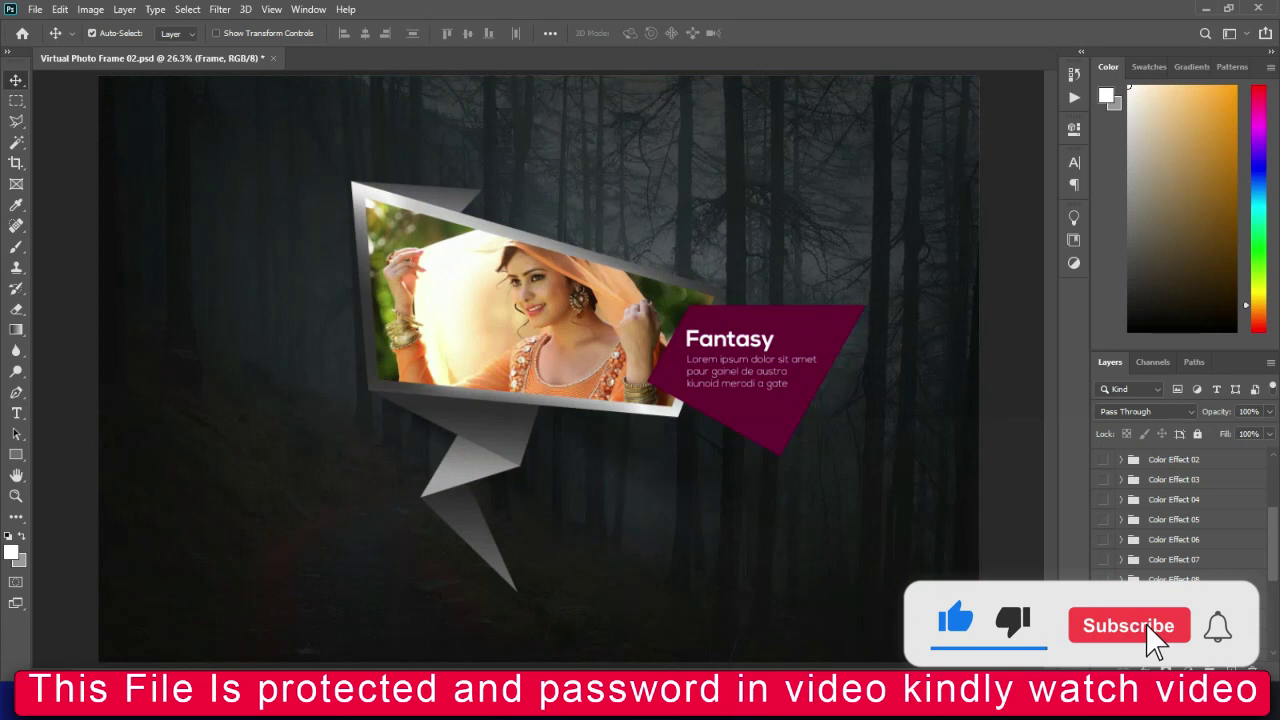
pyautogui.click(1103, 619)
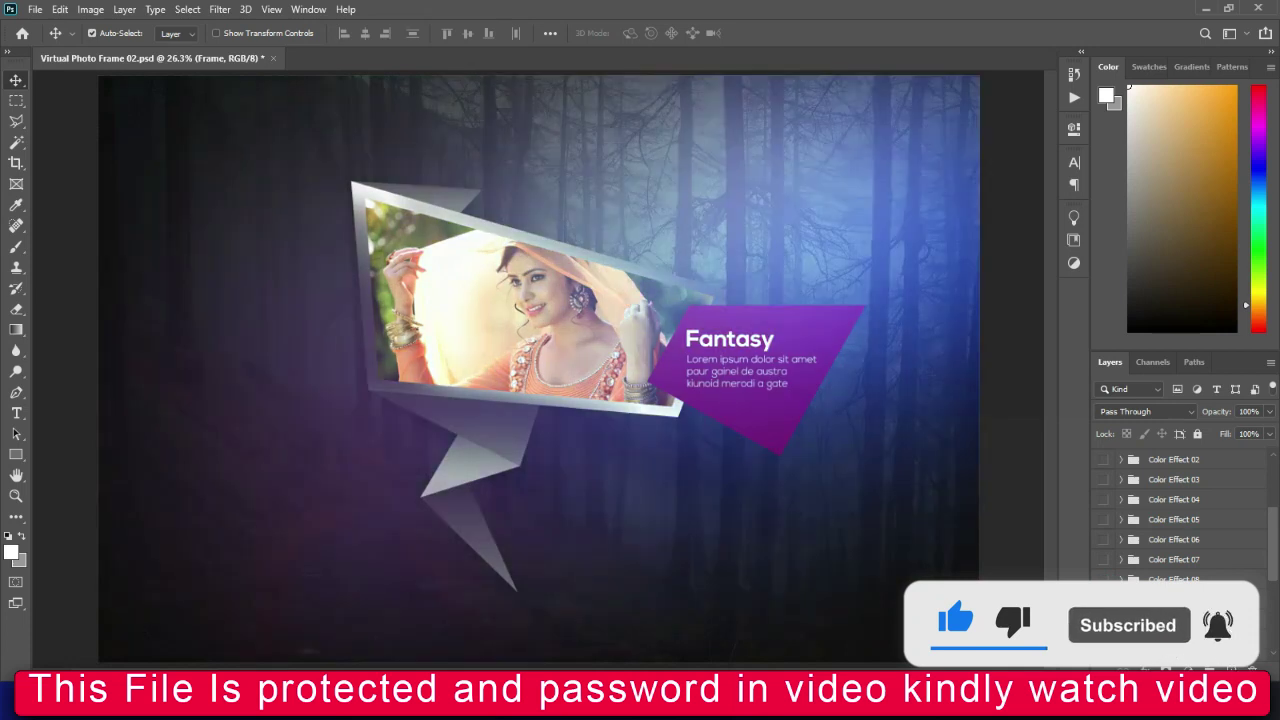
pyautogui.click(1102, 599)
pyautogui.click(1104, 639)
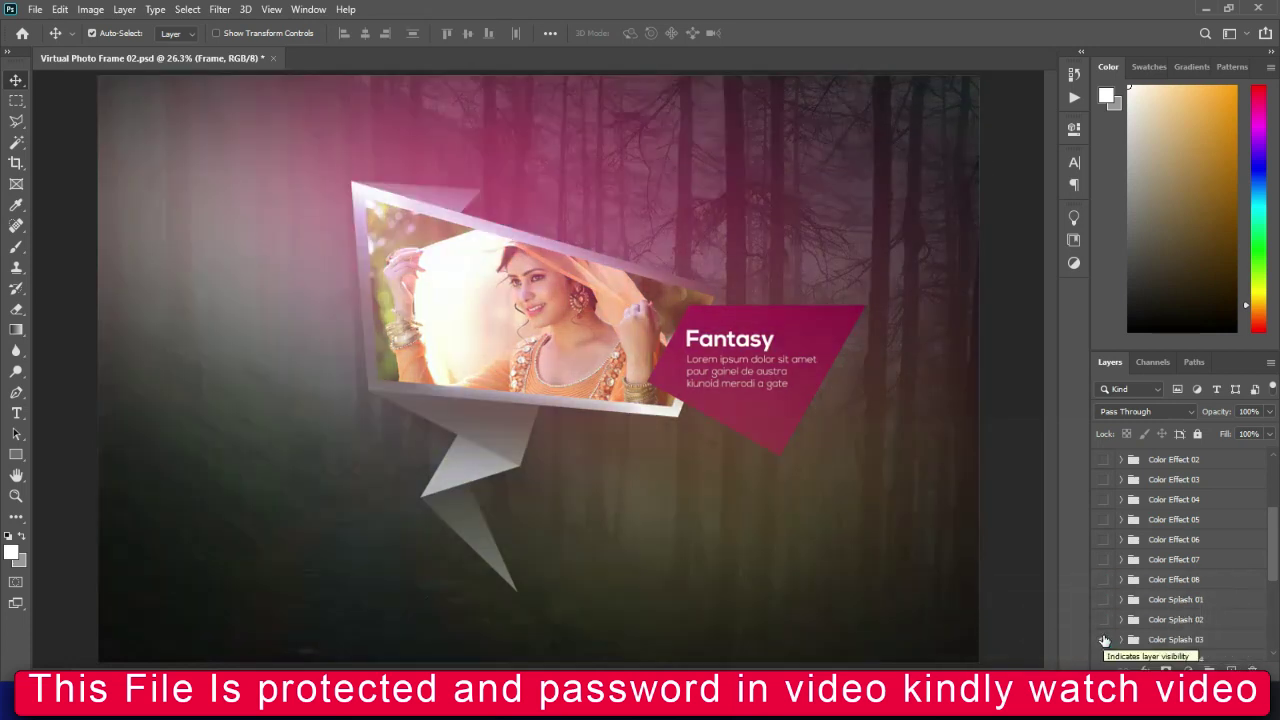
pyautogui.click(1104, 639)
pyautogui.scroll(-3, 1276, 597)
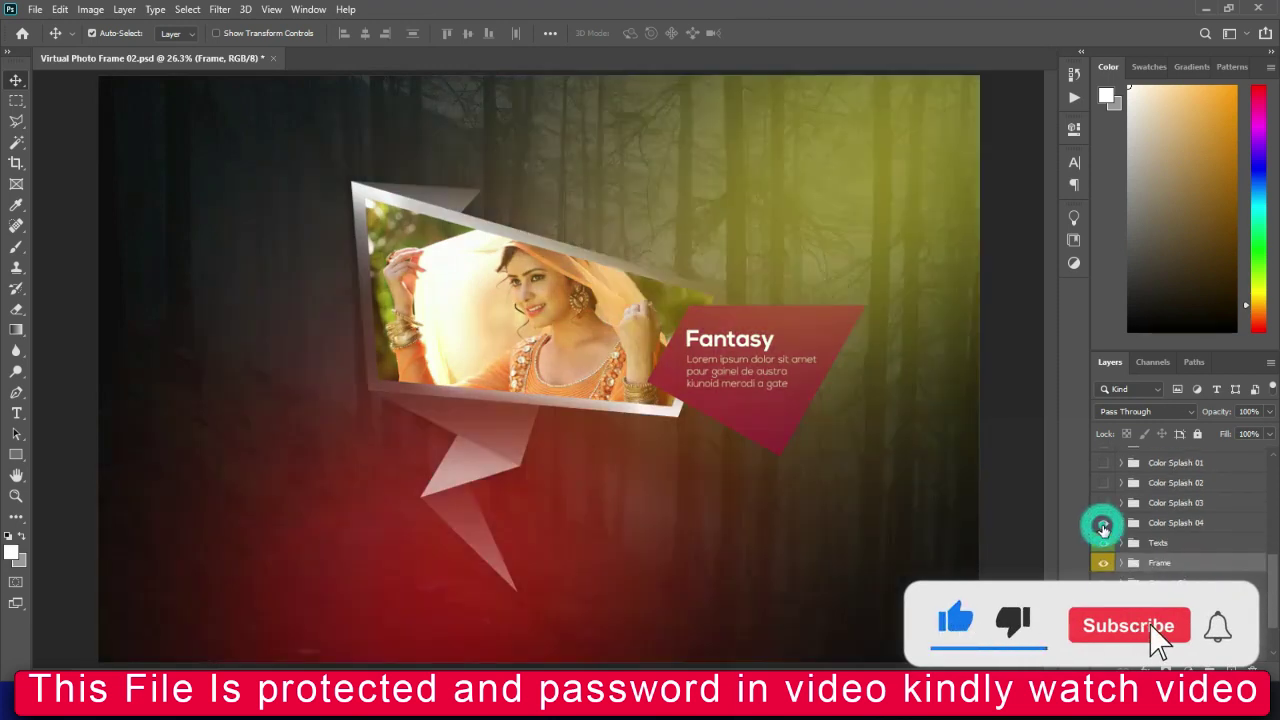
pyautogui.click(1104, 527)
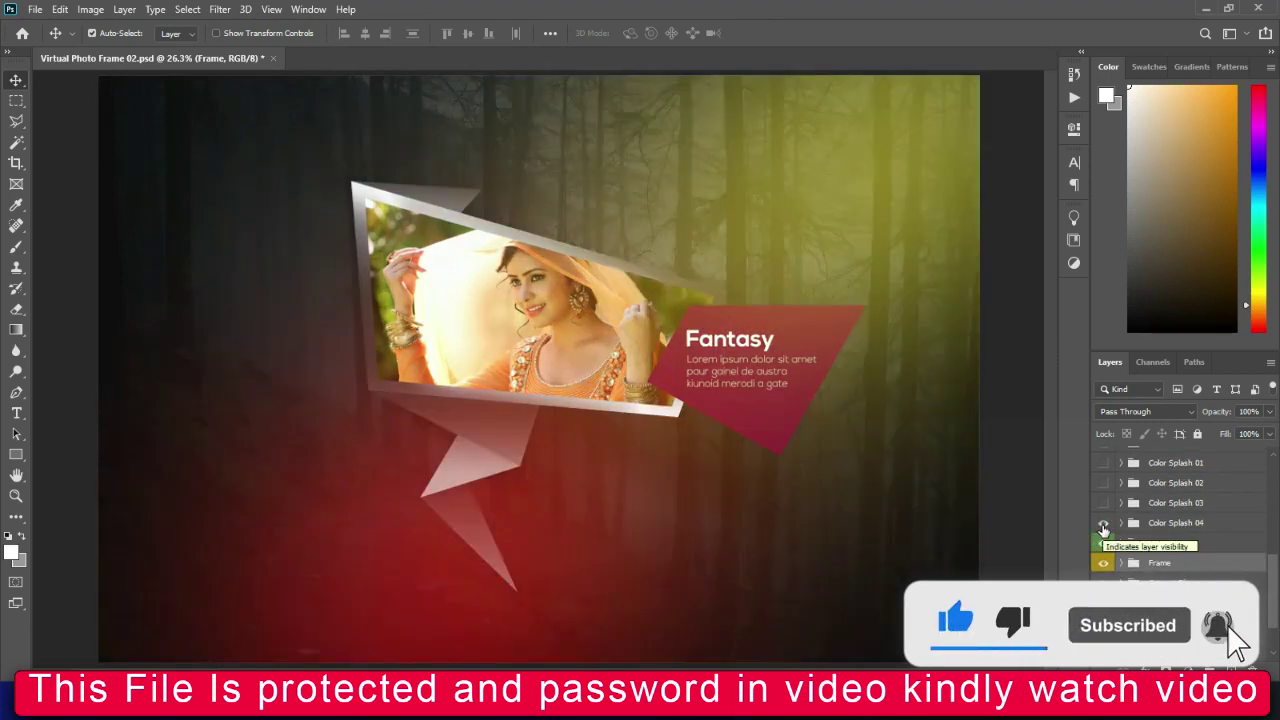
pyautogui.click(1104, 525)
# Hide the BG Darkening group and preview Color Splash 04 and Color Splash 03 over the brighter forest background.
pyautogui.click(1102, 643)
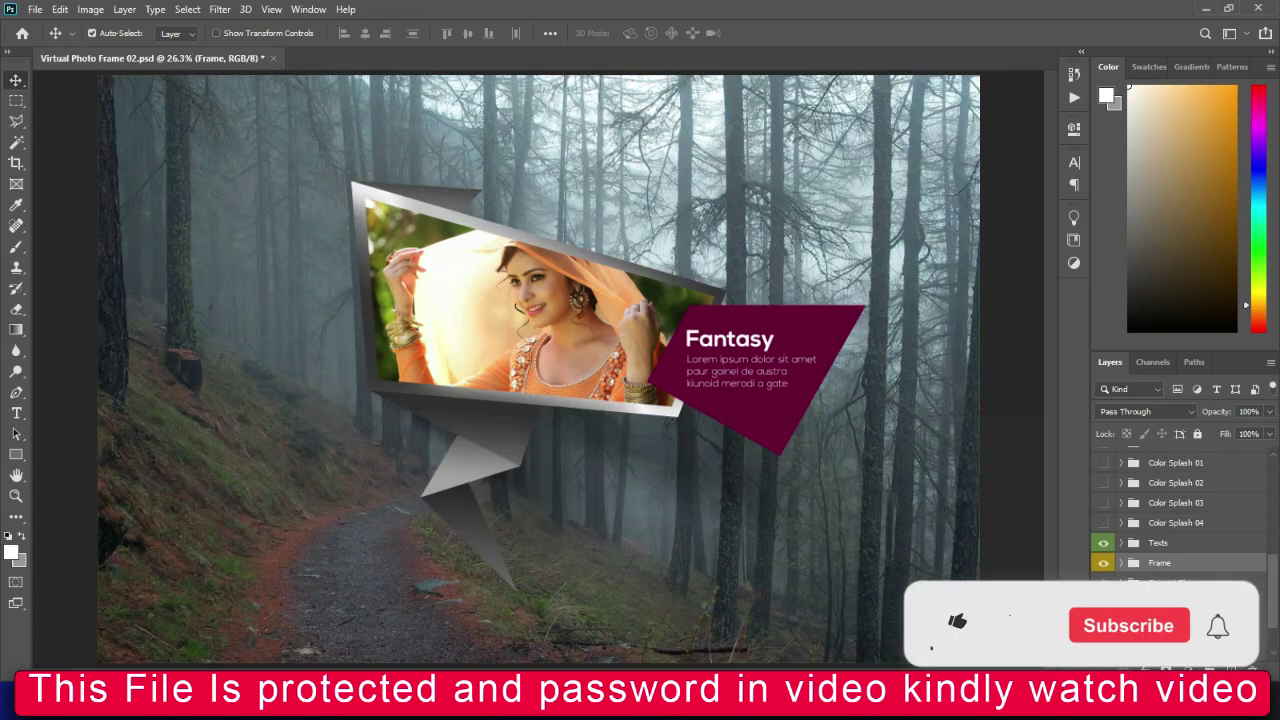
pyautogui.moveTo(1274, 598); pyautogui.dragTo(1277, 607)
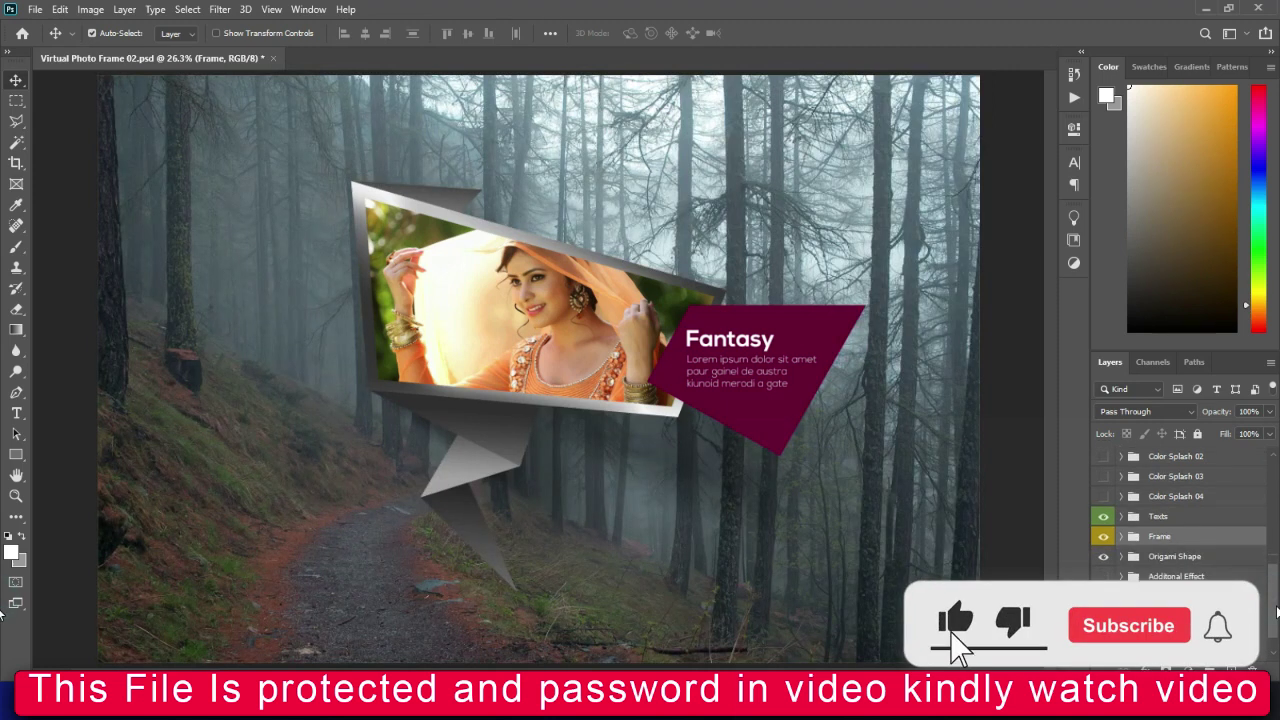
pyautogui.click(1104, 497)
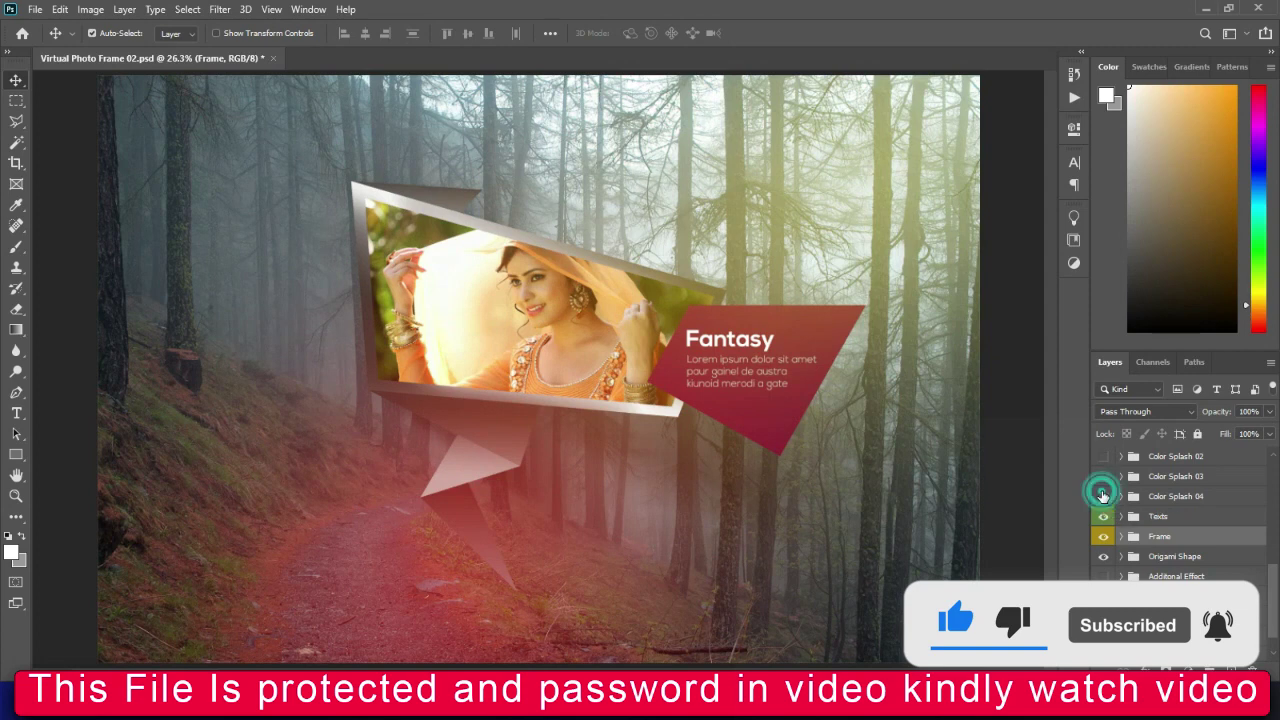
pyautogui.click(1102, 494)
pyautogui.click(1106, 487)
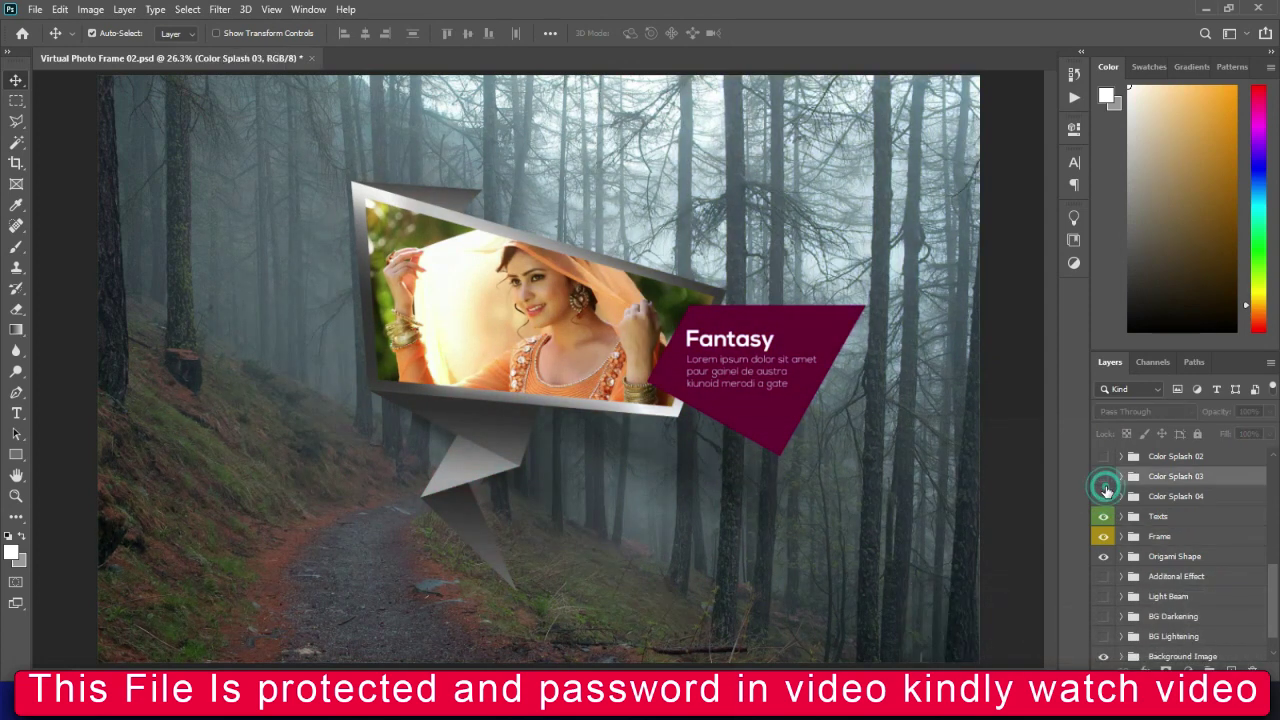
pyautogui.click(1105, 480)
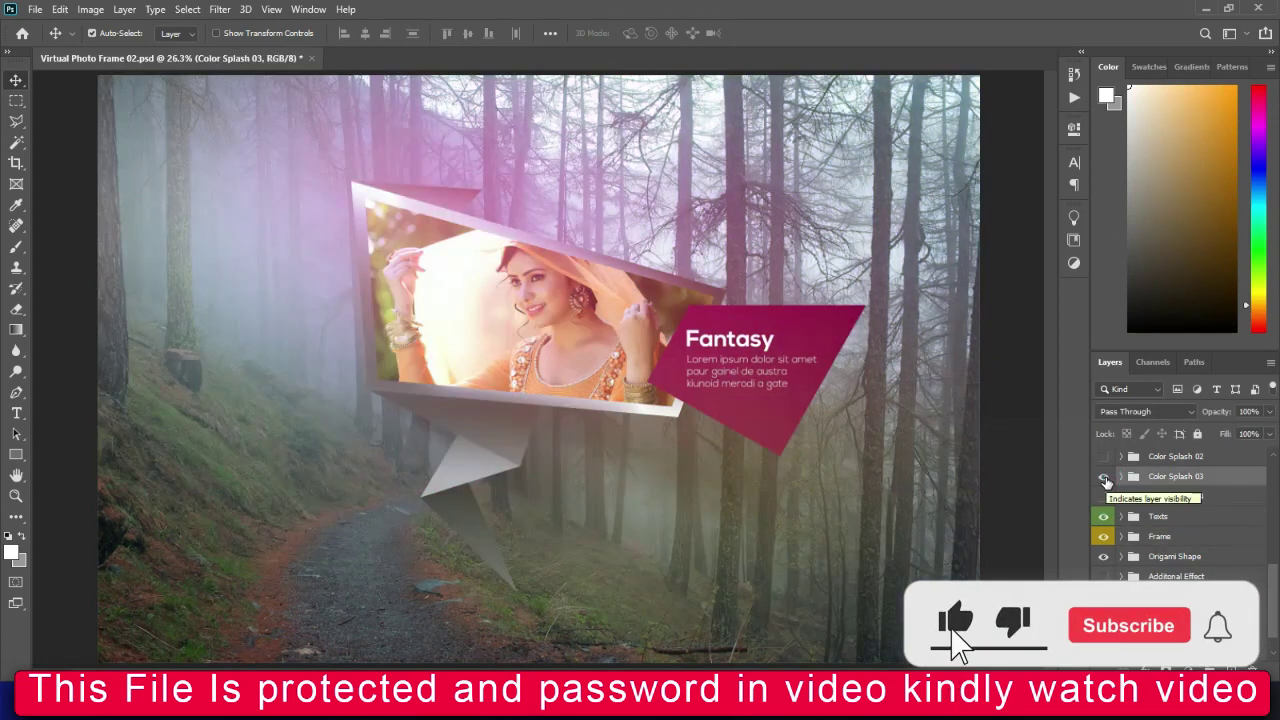
pyautogui.click(1105, 480)
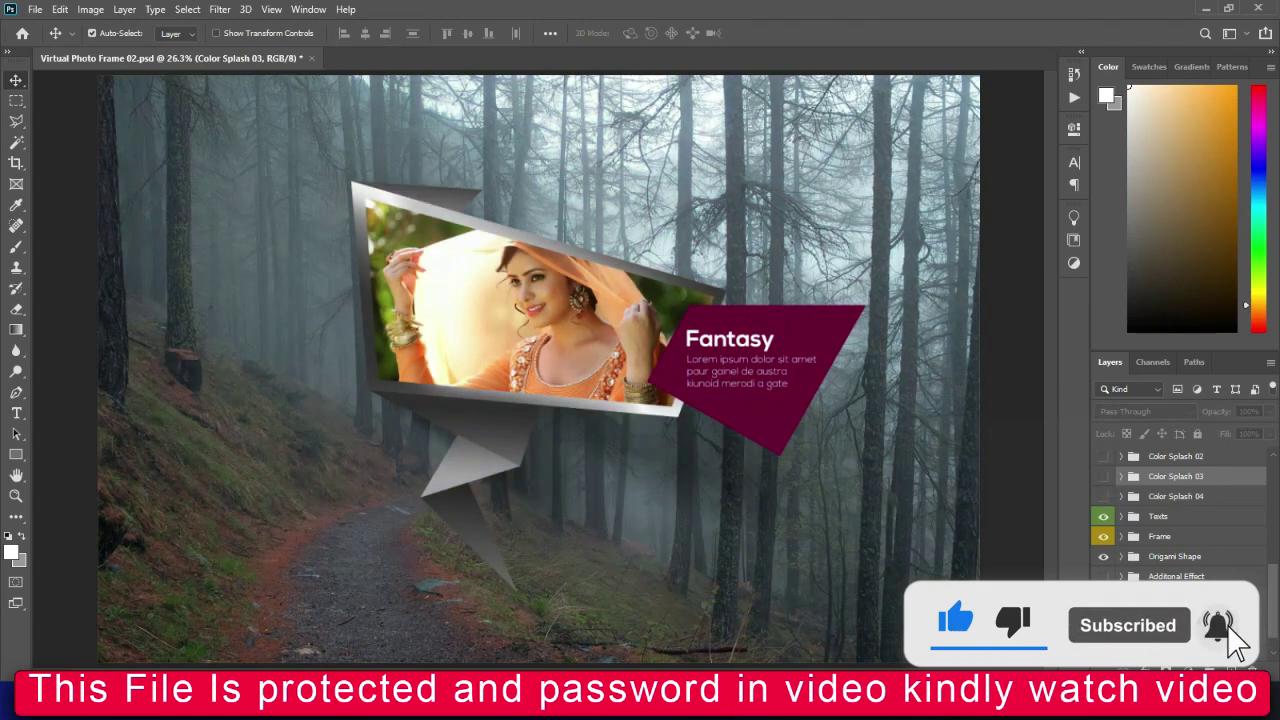
# Preview the Light Beam and Additional Effect groups in turn, hiding each again.
pyautogui.click(1102, 596)
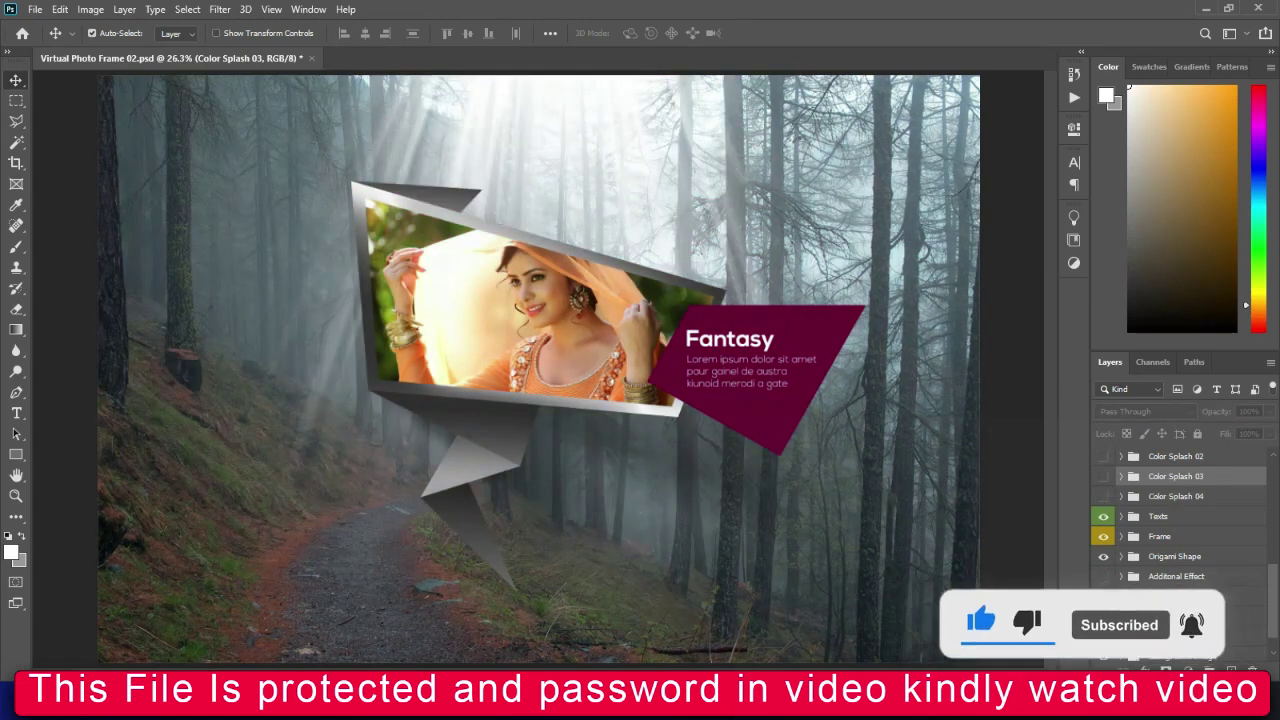
pyautogui.click(1102, 596)
pyautogui.click(1103, 576)
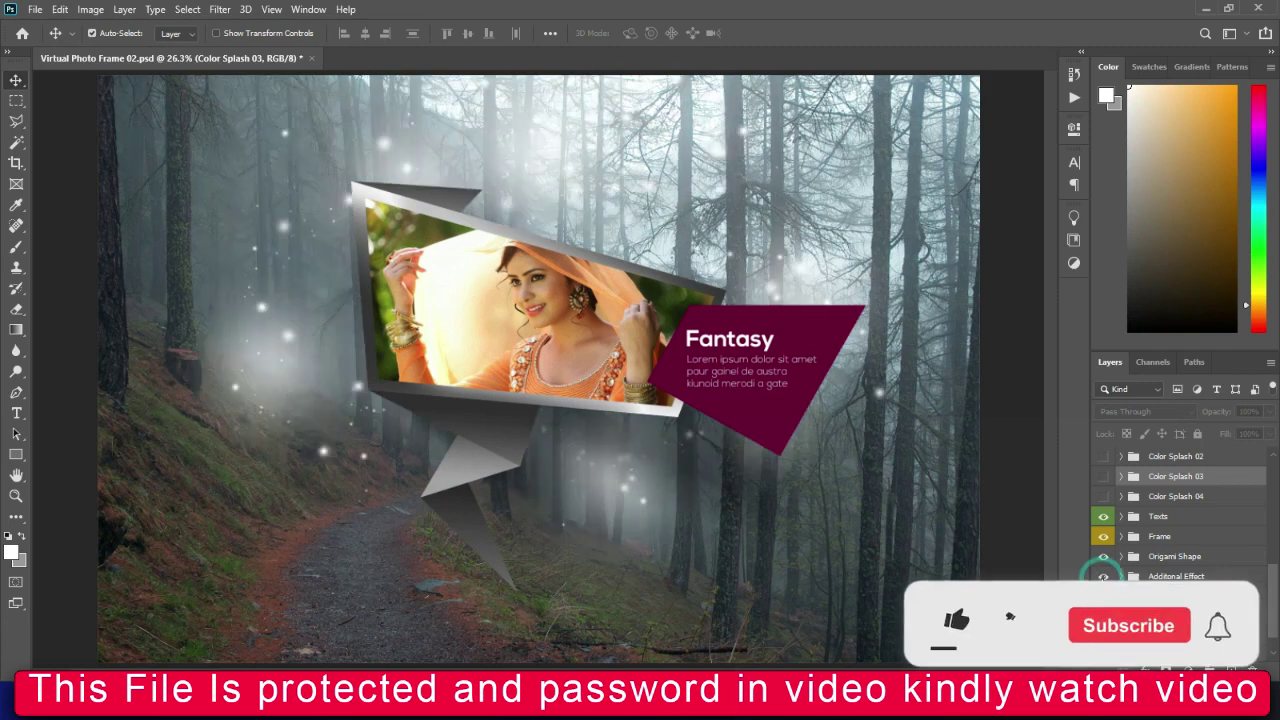
pyautogui.click(1103, 576)
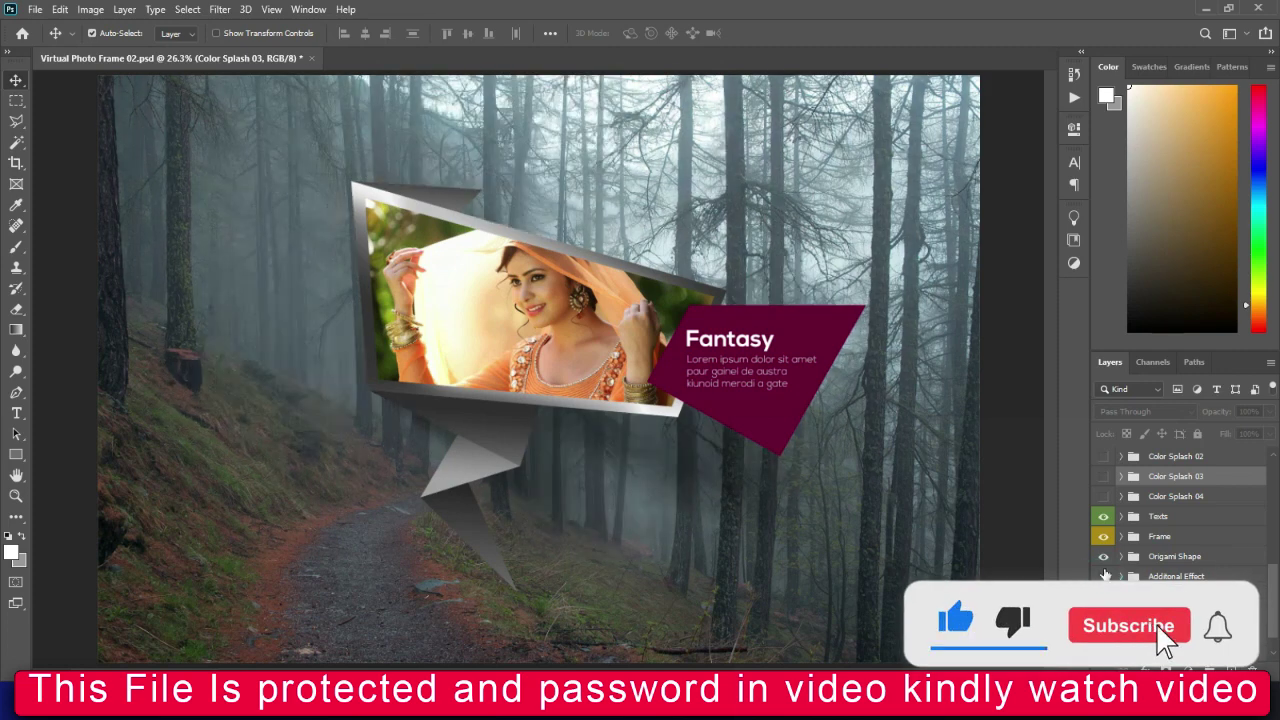
# Hide the forest in the Background Image group and make that group the active layer.
pyautogui.moveTo(1275, 598); pyautogui.dragTo(1275, 612)
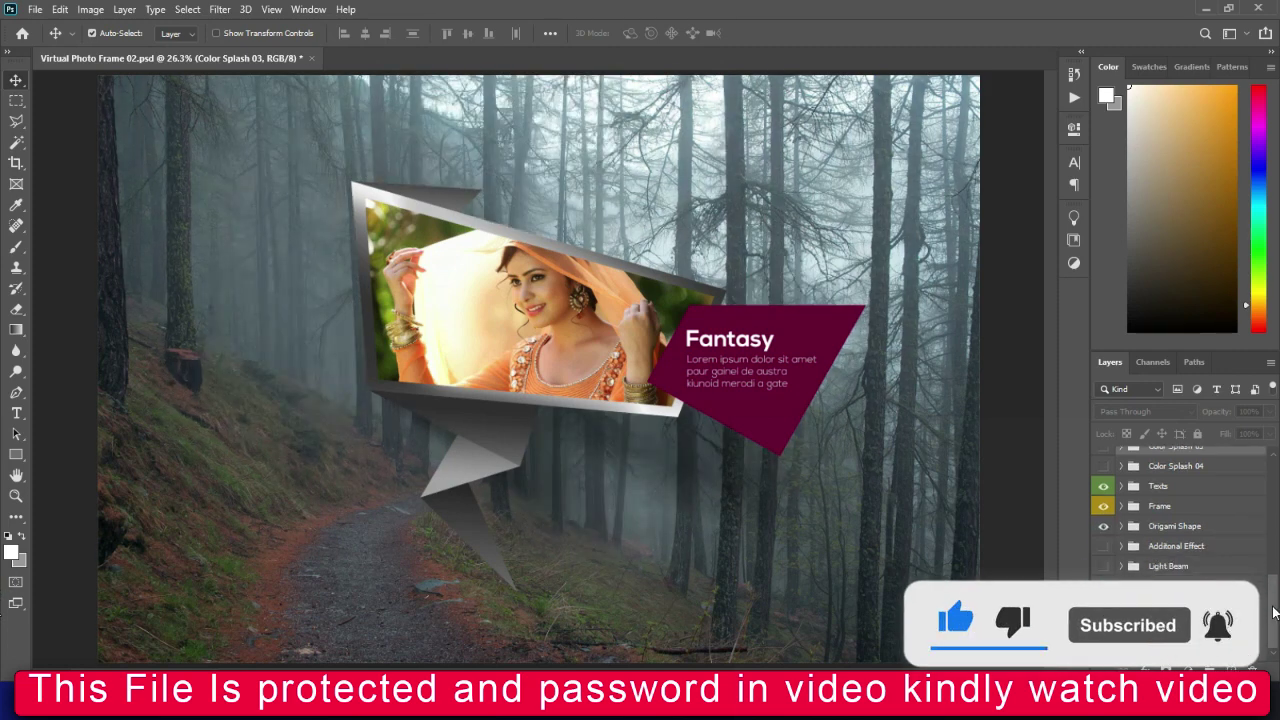
pyautogui.click(1103, 626)
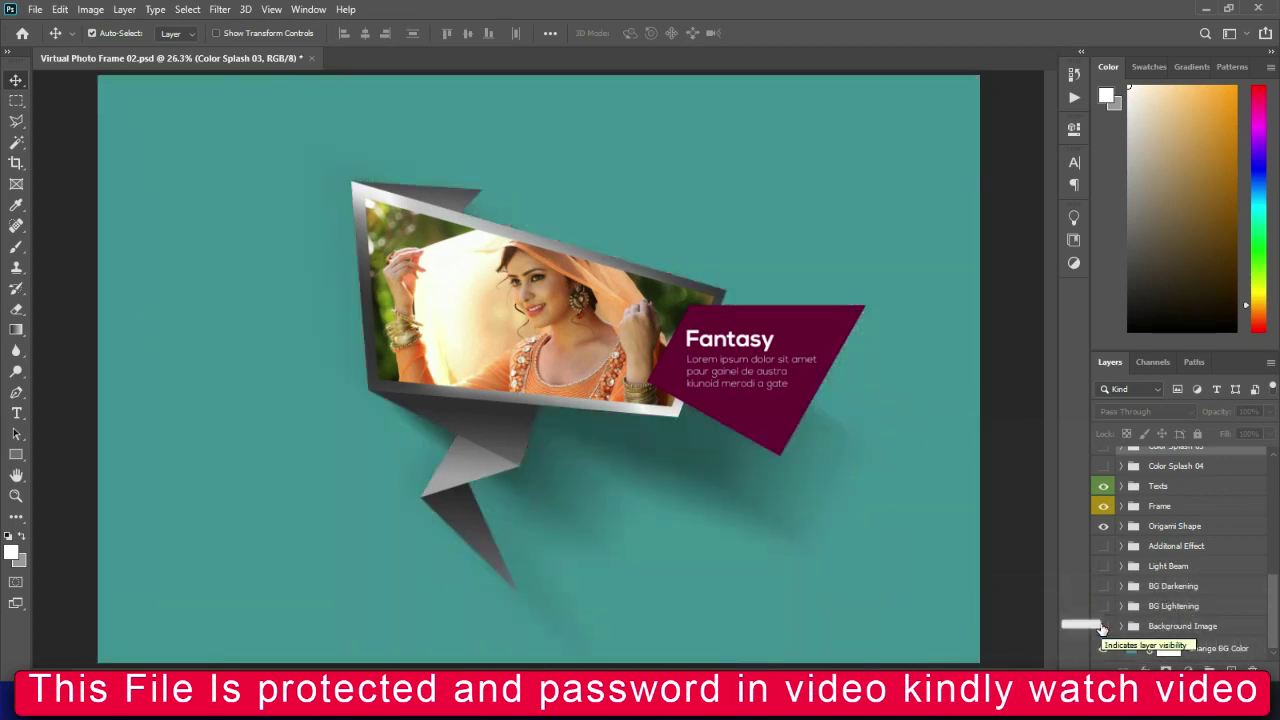
pyautogui.click(1183, 626)
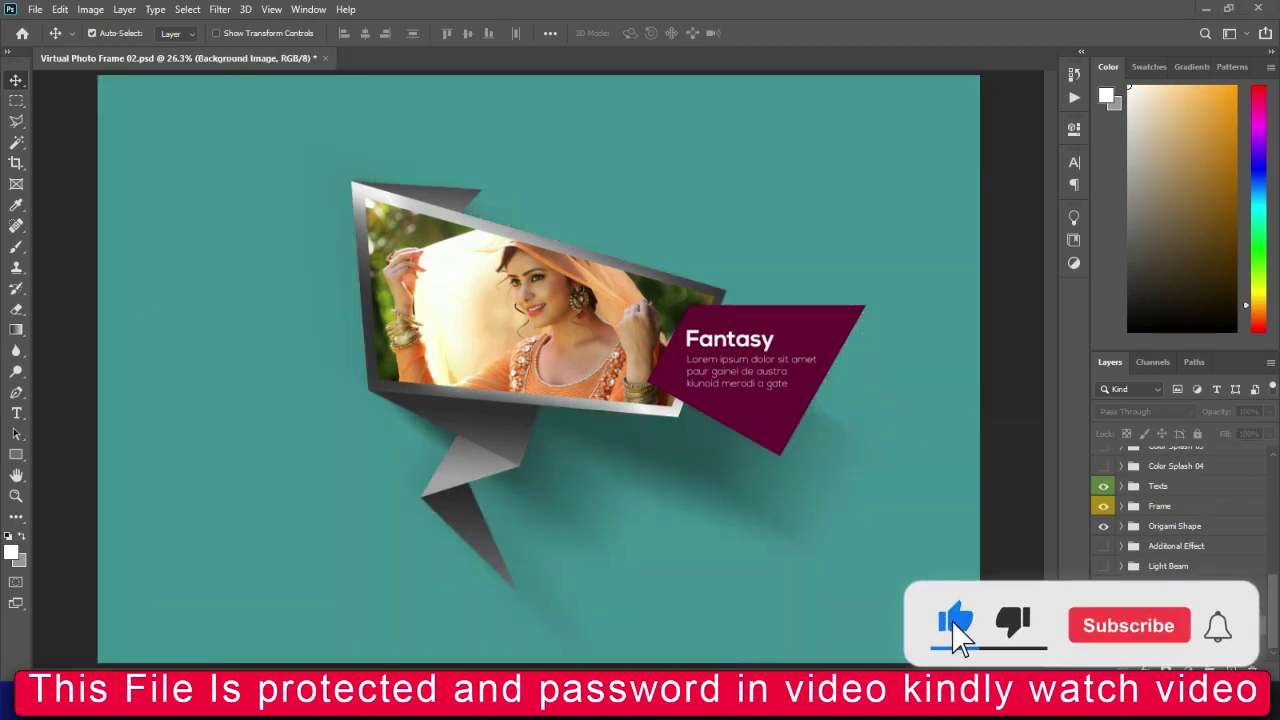
# Place the lake and wooden dock photo above the Background Image group as the new background and toggle its visibility to compare.
pyautogui.moveTo(846, 700)
pyautogui.click(814, 652)
pyautogui.moveTo(210, 226); pyautogui.dragTo(487, 571)
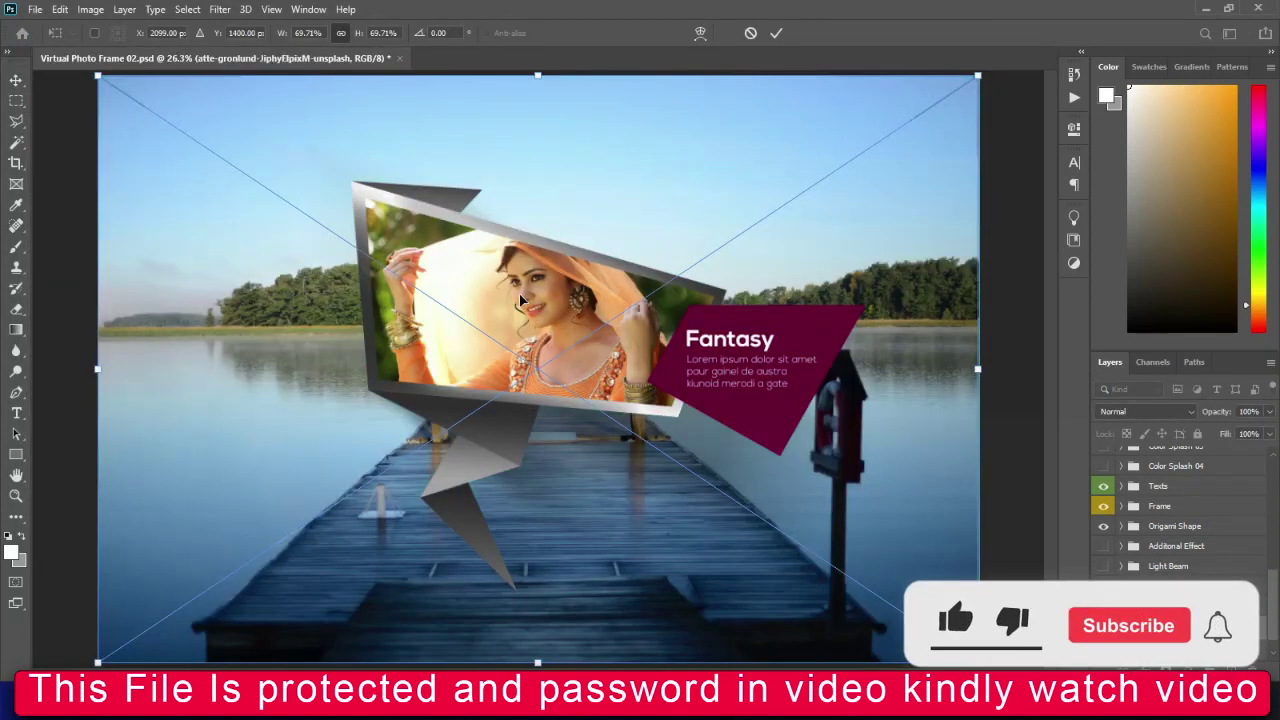
pyautogui.press('Return')
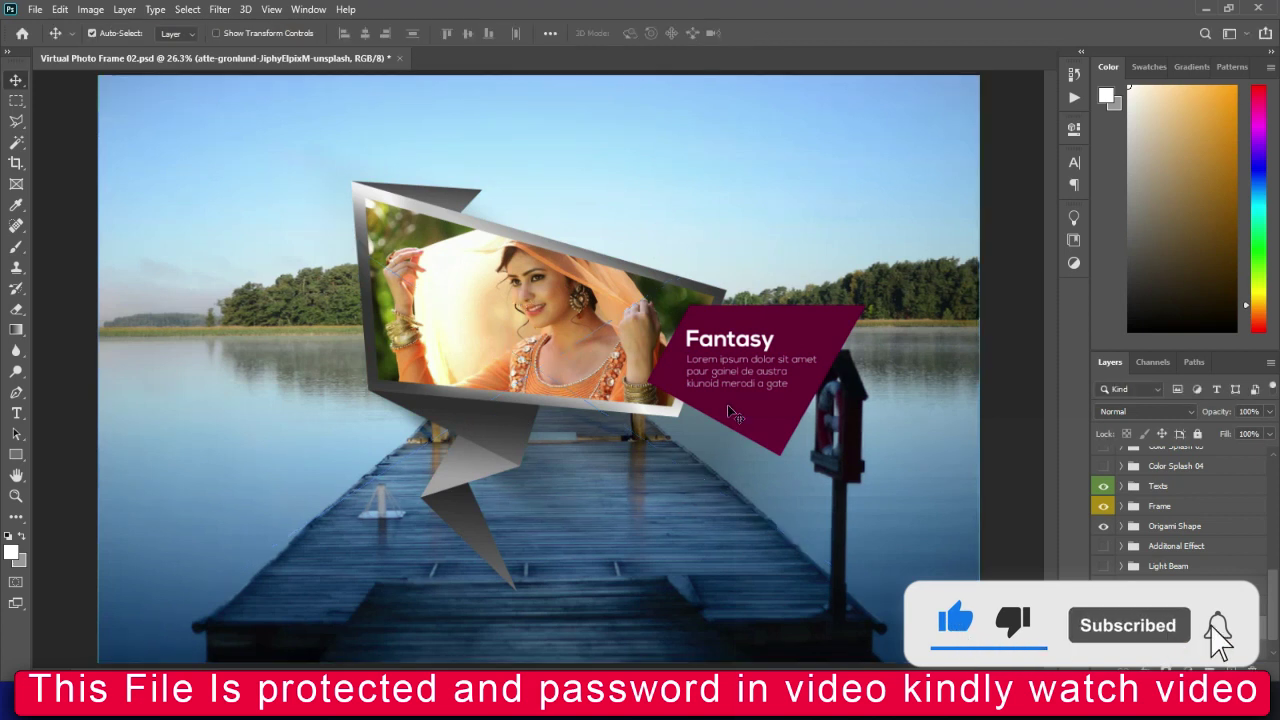
pyautogui.click(1104, 628)
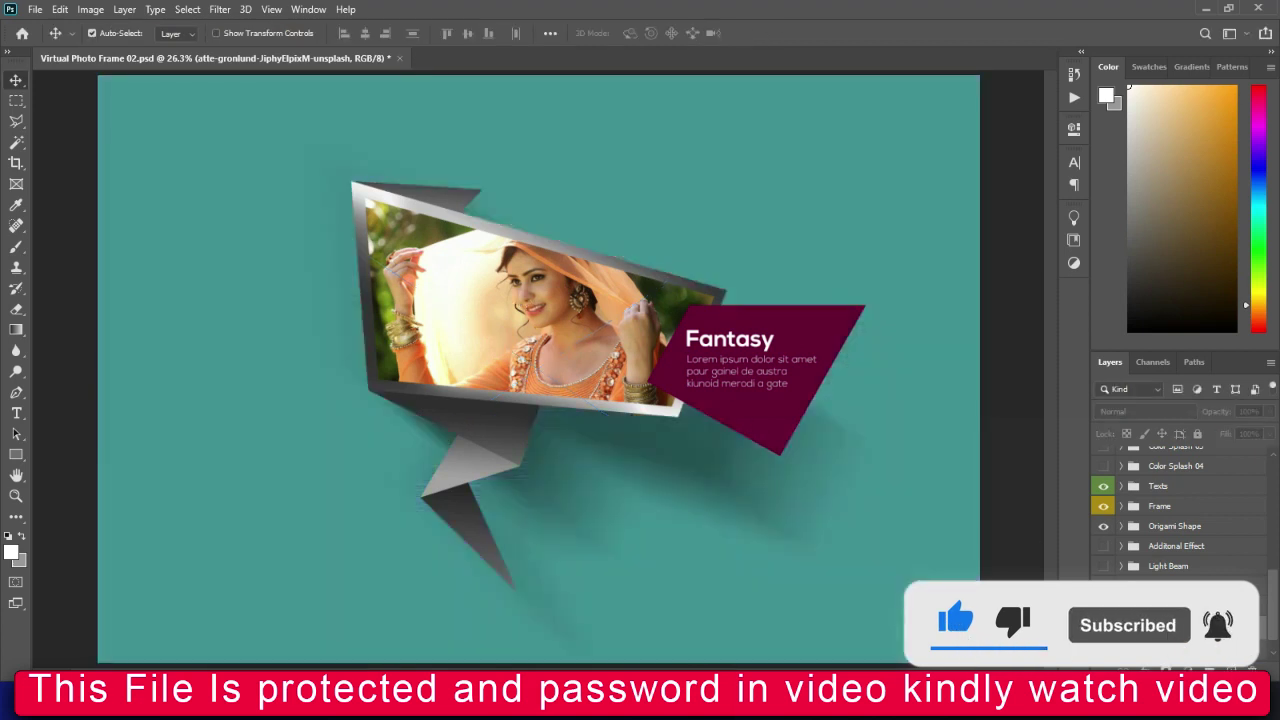
pyautogui.click(1104, 628)
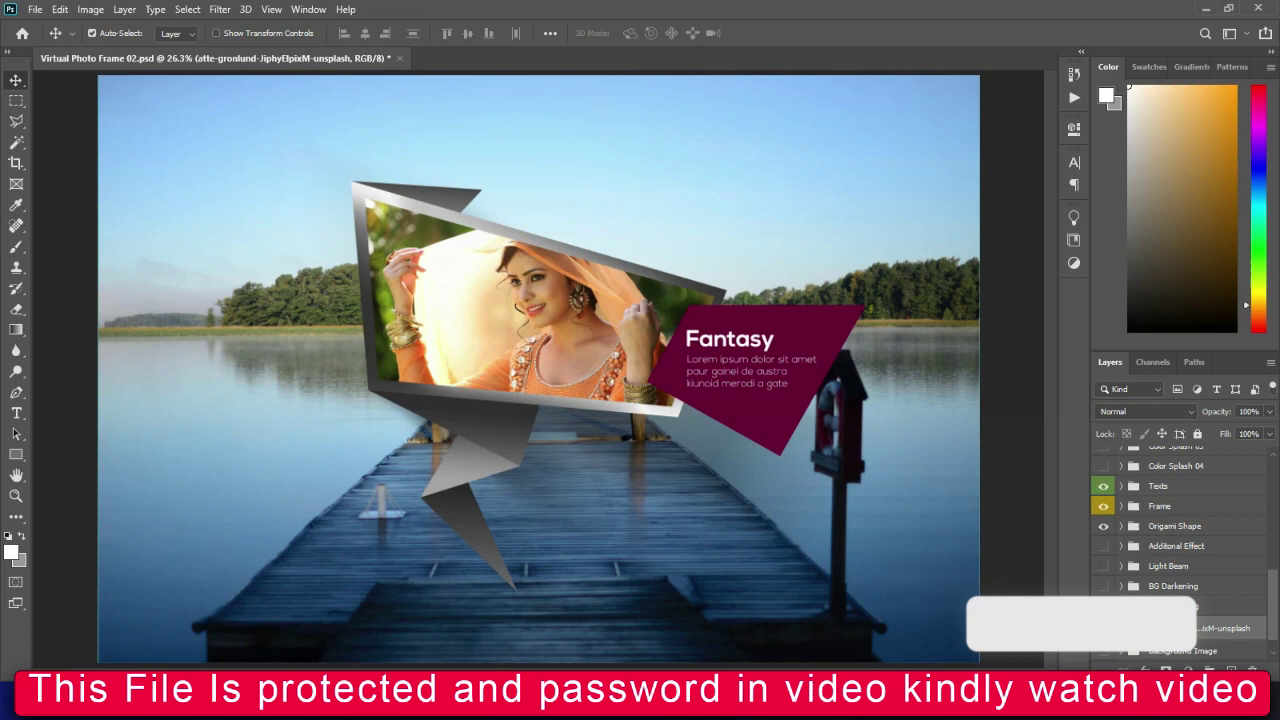
# Place the purple sunset meadow photo 4050657 above the lake photo and enlarge it to fill the whole canvas.
pyautogui.moveTo(852, 698)
pyautogui.click(834, 642)
pyautogui.moveTo(378, 210); pyautogui.dragTo(594, 545)
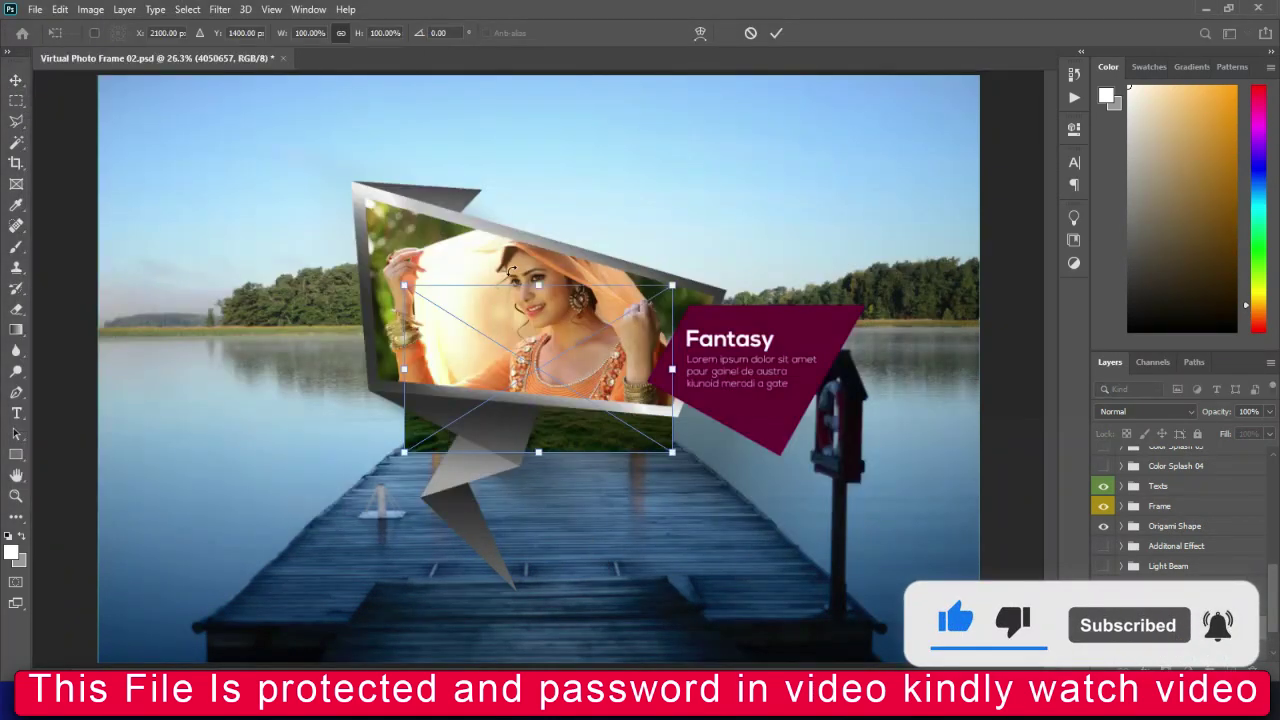
pyautogui.moveTo(537, 283); pyautogui.dragTo(539, 64)
pyautogui.moveTo(543, 453); pyautogui.dragTo(555, 664)
pyautogui.press('Return')
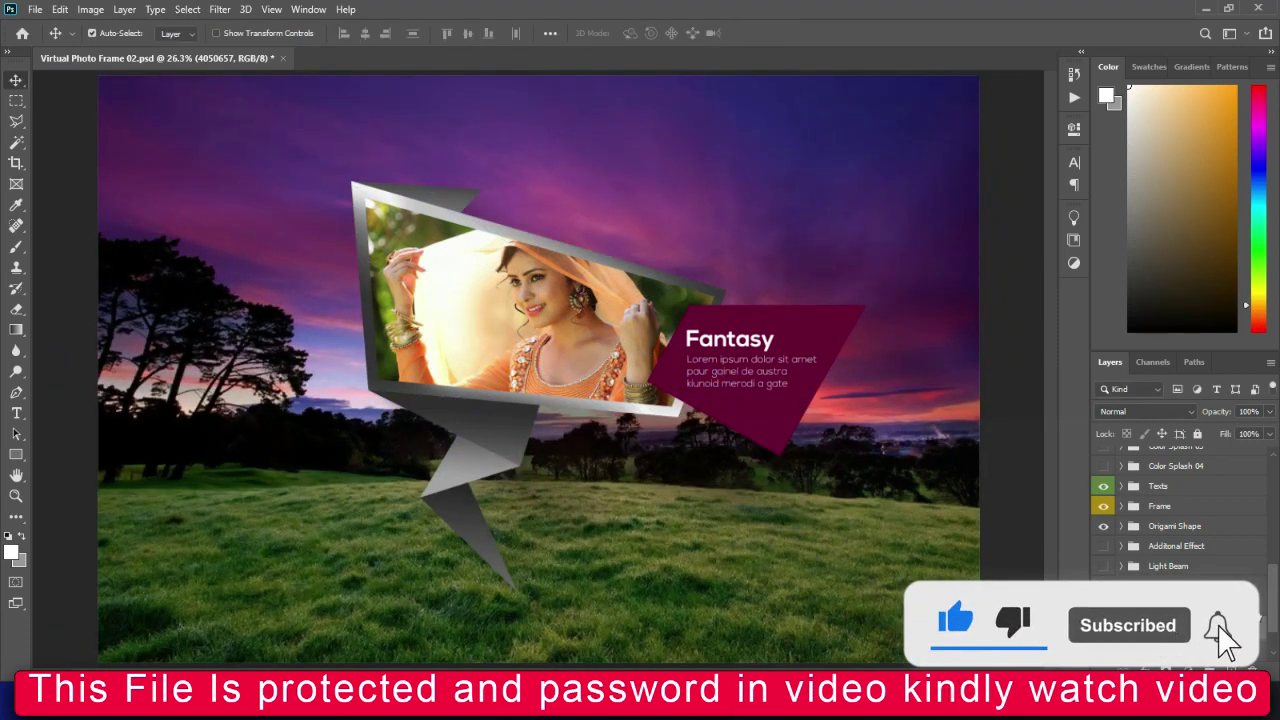
# Preview the Color Splash 02, Color Splash 03 and Color Splash 04 groups in turn over the sunset background, hiding each again.
pyautogui.scroll(3, 1113, 516)
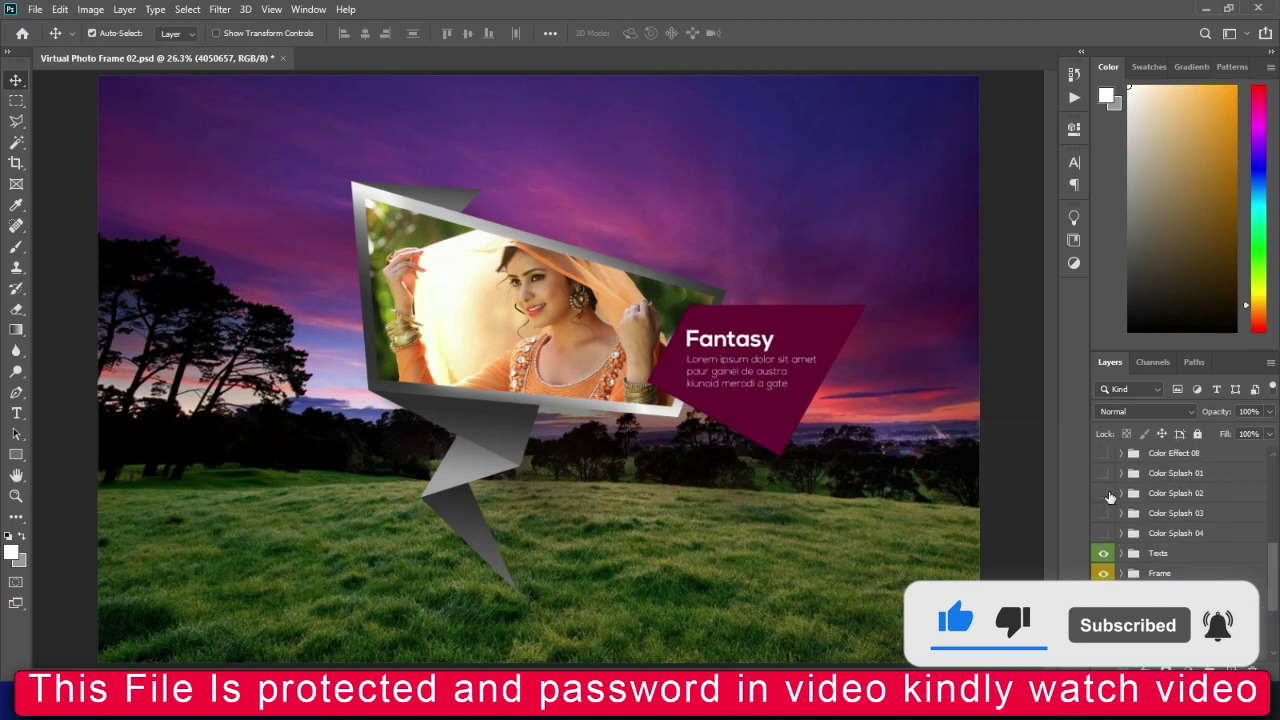
pyautogui.click(1104, 493)
pyautogui.click(1104, 493)
pyautogui.click(1104, 513)
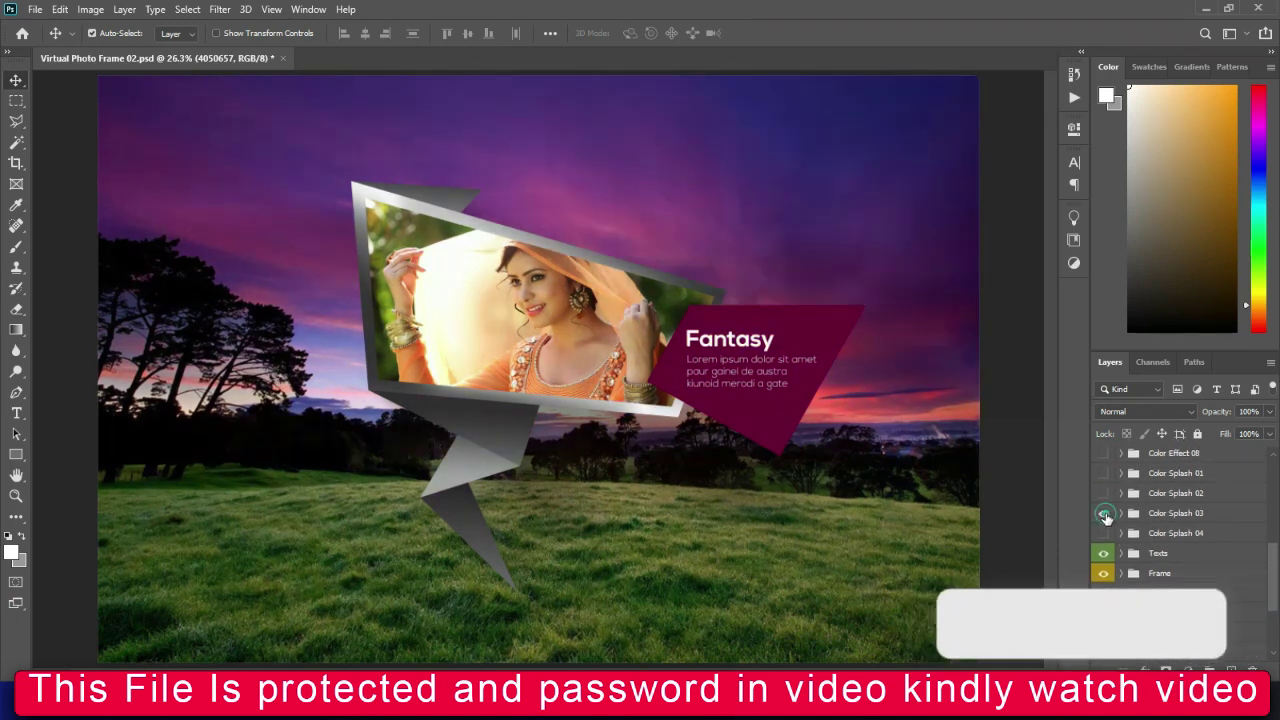
pyautogui.click(1104, 513)
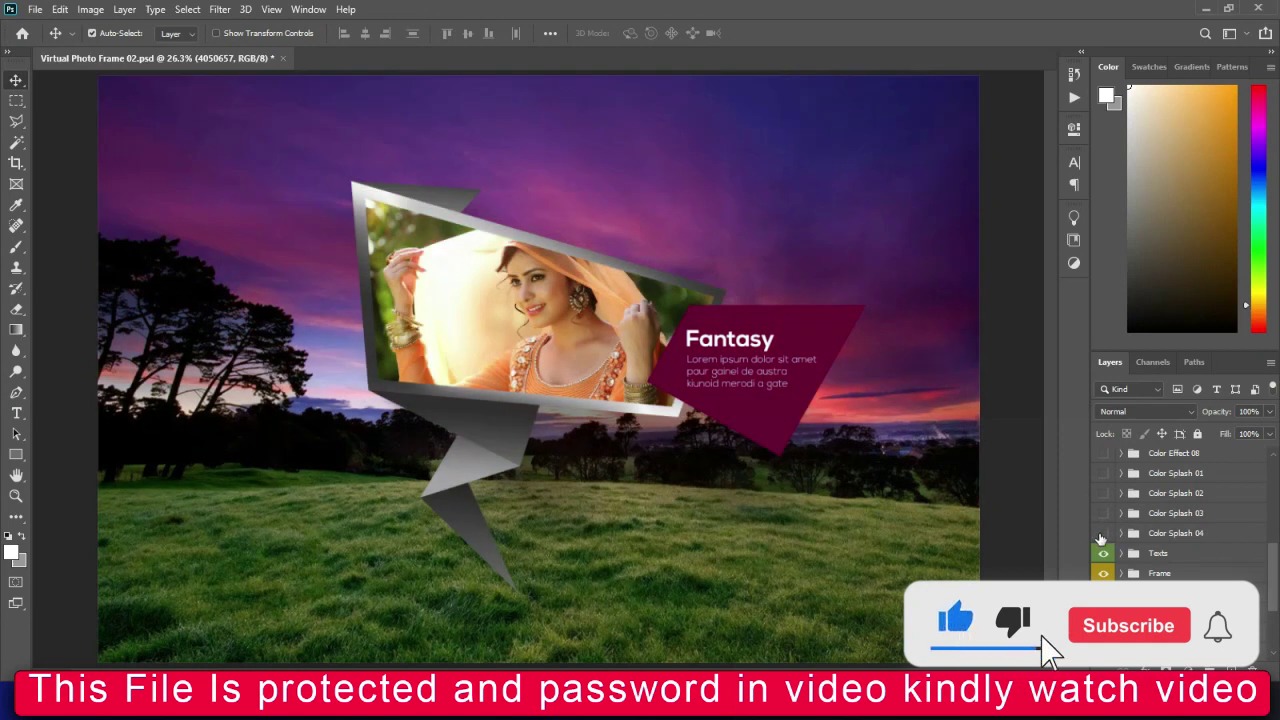
pyautogui.click(1104, 533)
pyautogui.click(1105, 533)
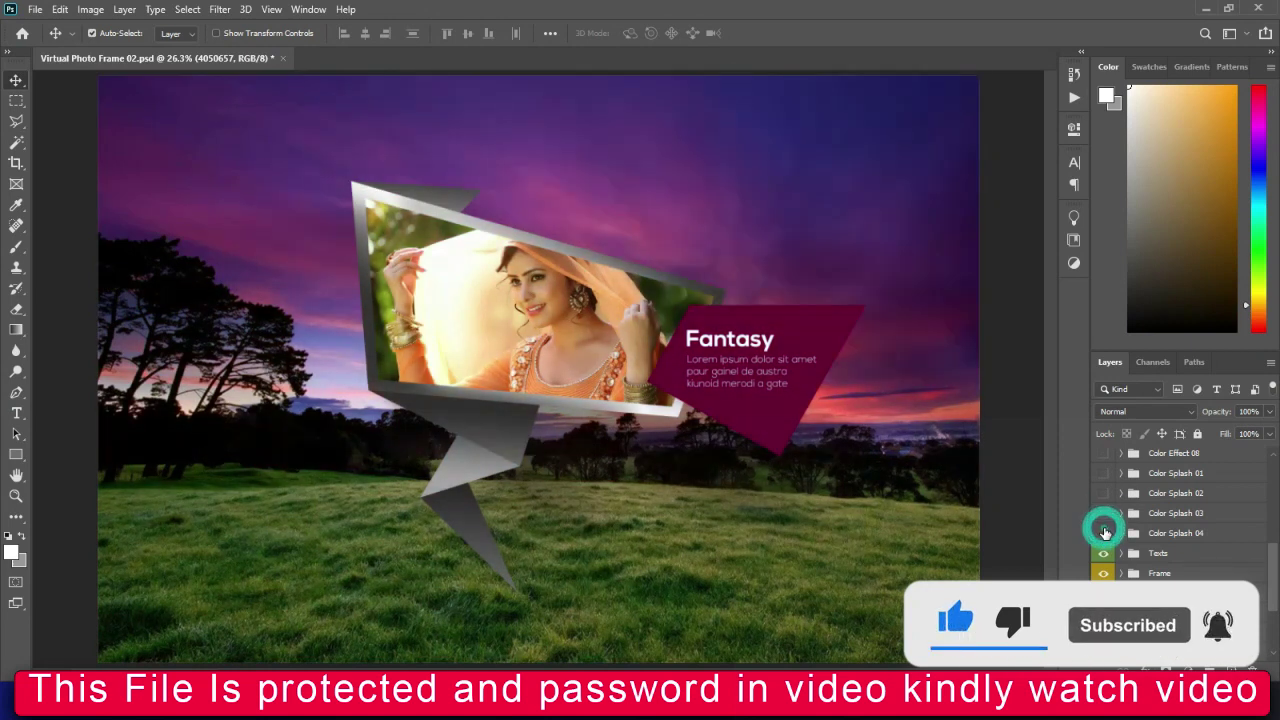
# Open the Virtual Photo Frame 03 PSD from the Virtual_Photo_Frame PSD folder and toggle its BG Darkening group to compare.
pyautogui.moveTo(1275, 572); pyautogui.dragTo(1275, 612)
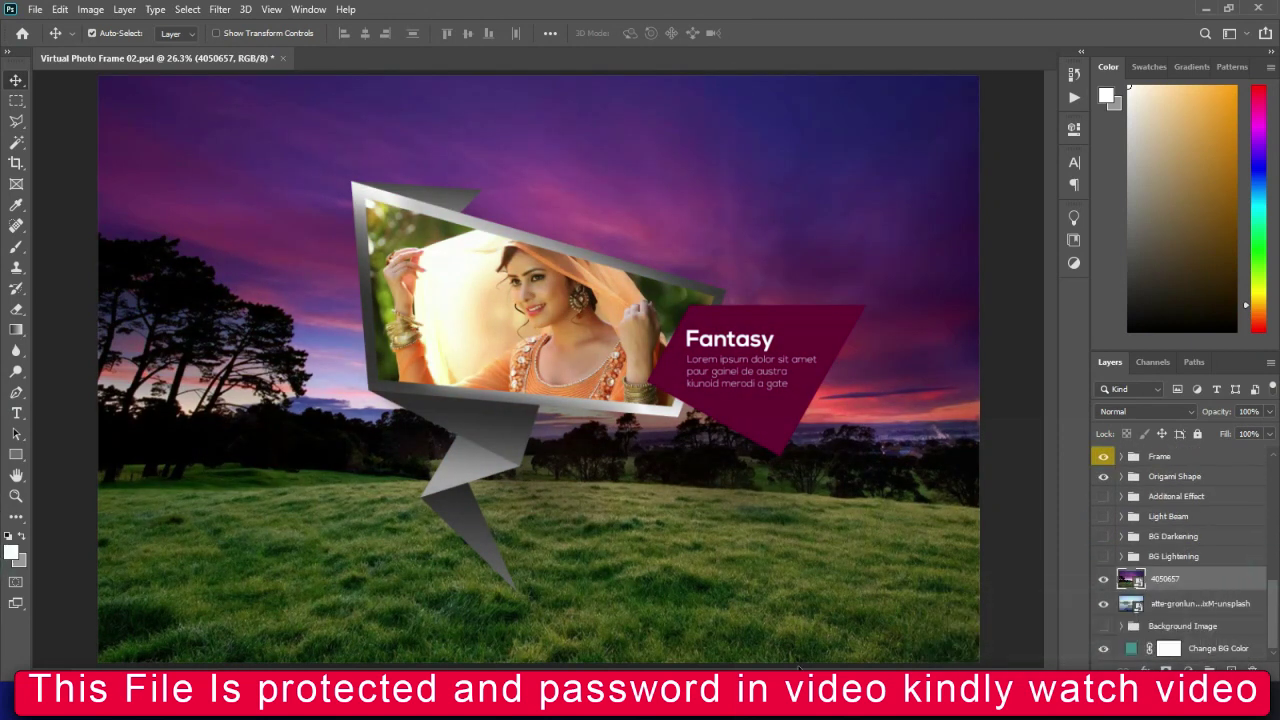
pyautogui.moveTo(852, 700)
pyautogui.click(1007, 638)
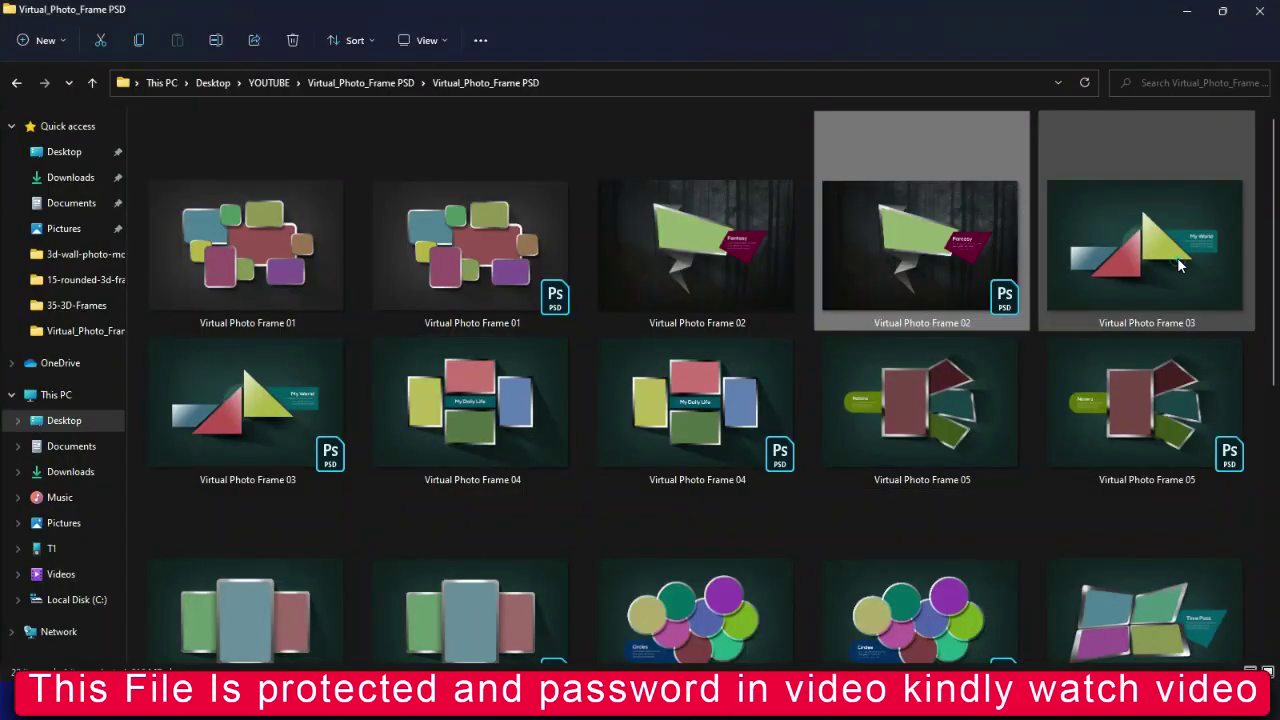
pyautogui.doubleClick(275, 388)
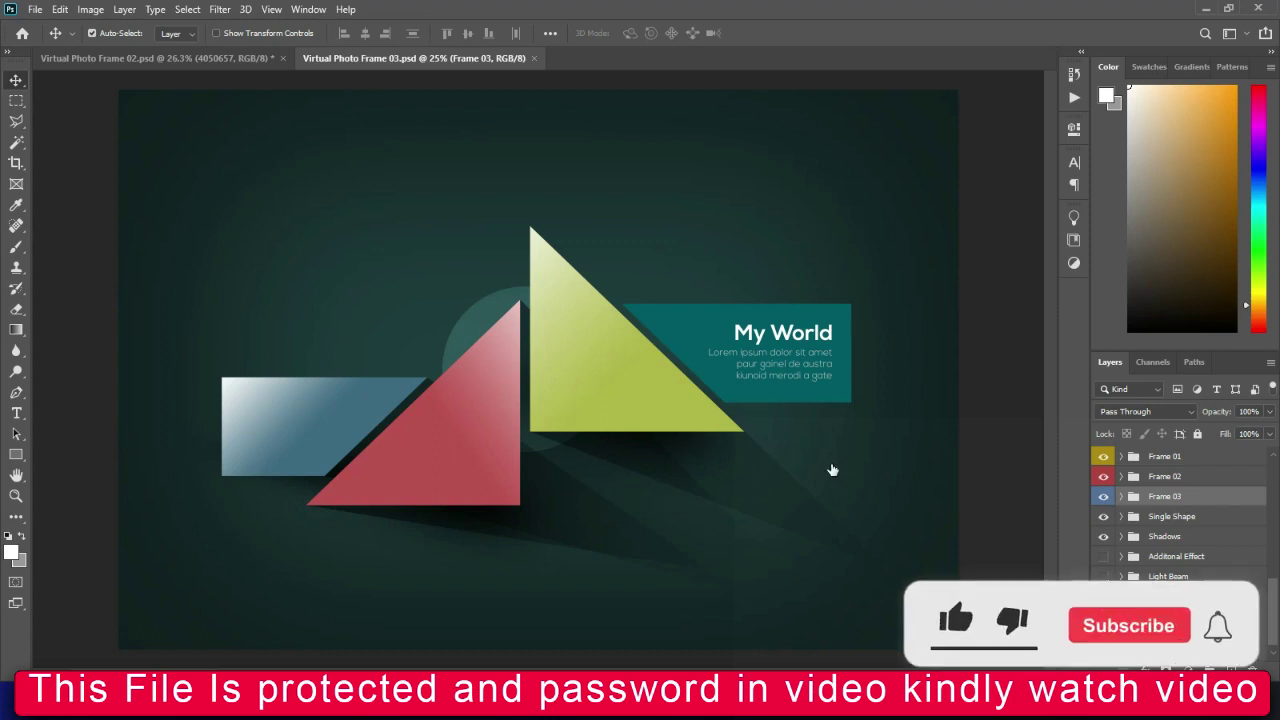
pyautogui.click(1104, 593)
pyautogui.click(1104, 593)
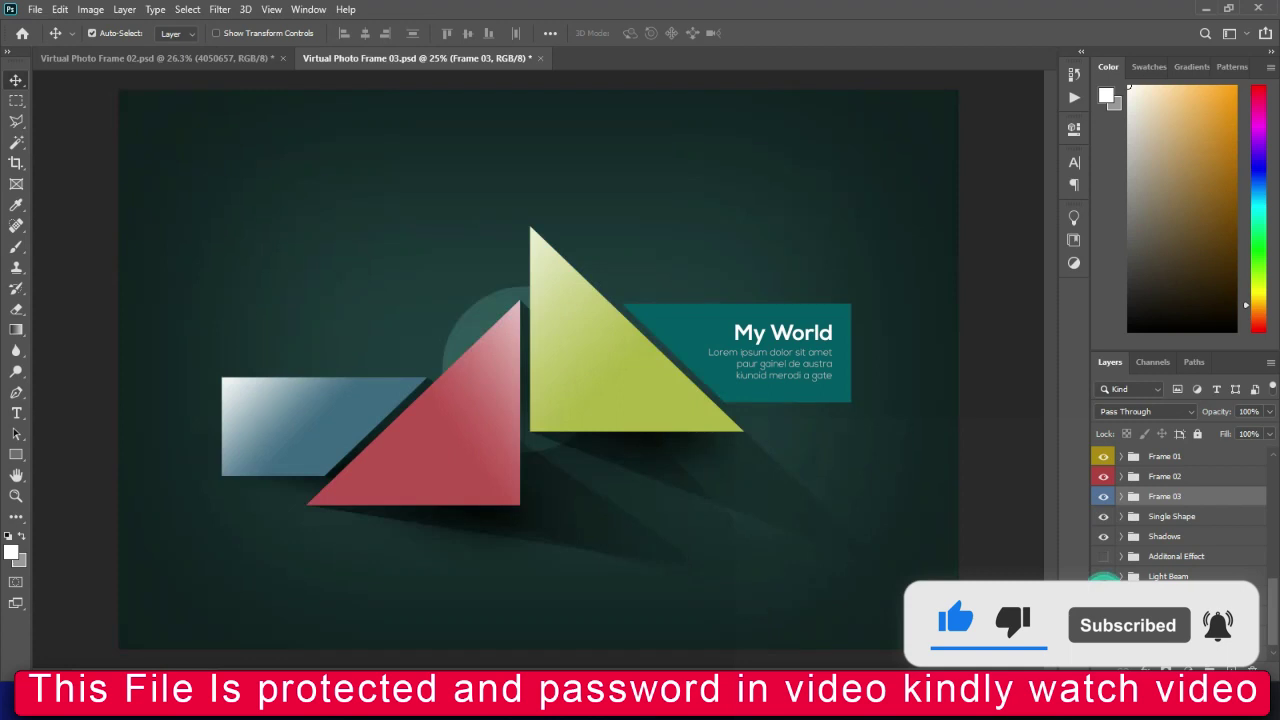
# Try placing the close-up portrait 1765533 inside the Frame 03 group, above its Replace Contents layer.
pyautogui.click(590, 390)
pyautogui.click(1200, 522)
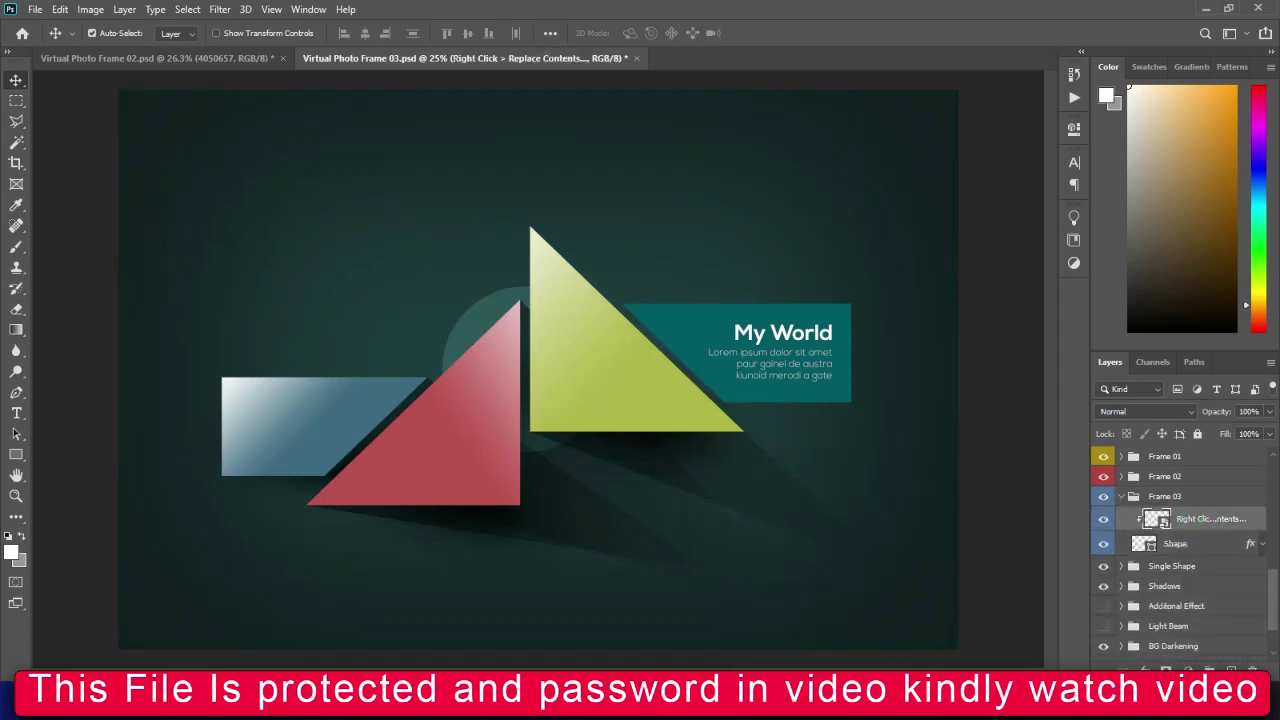
pyautogui.click(850, 620)
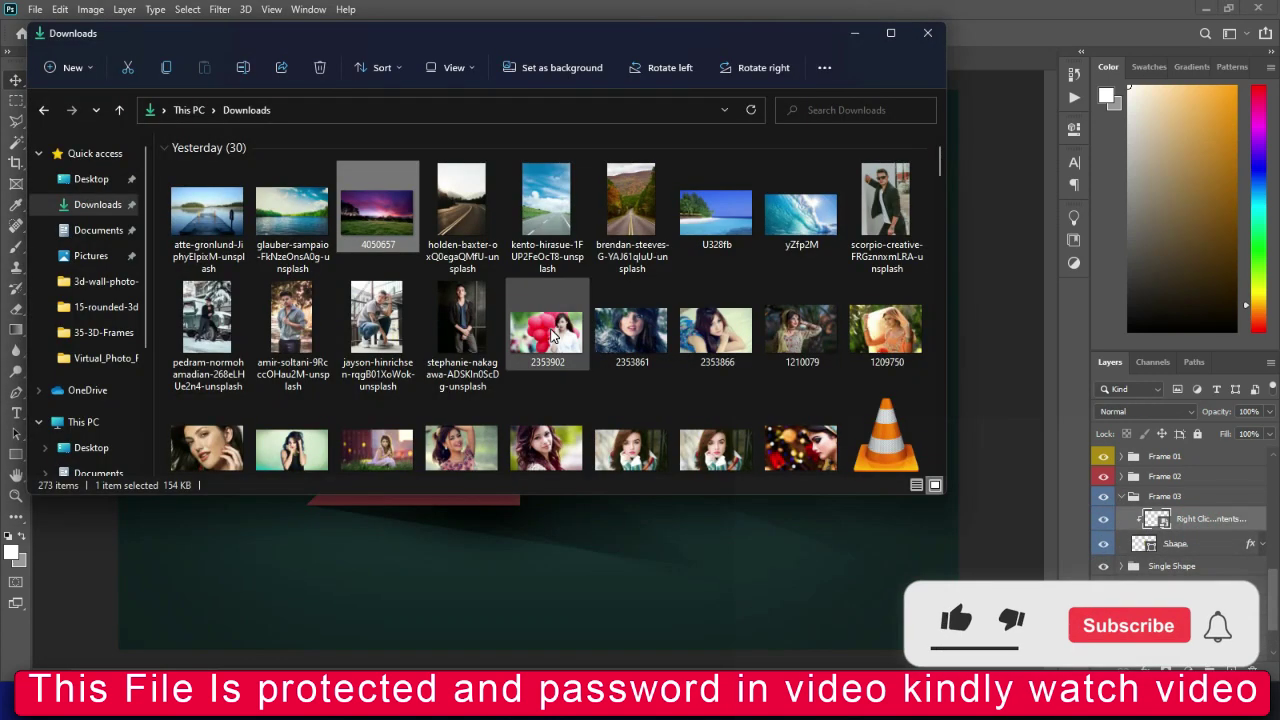
pyautogui.click(552, 334)
pyautogui.click(640, 332)
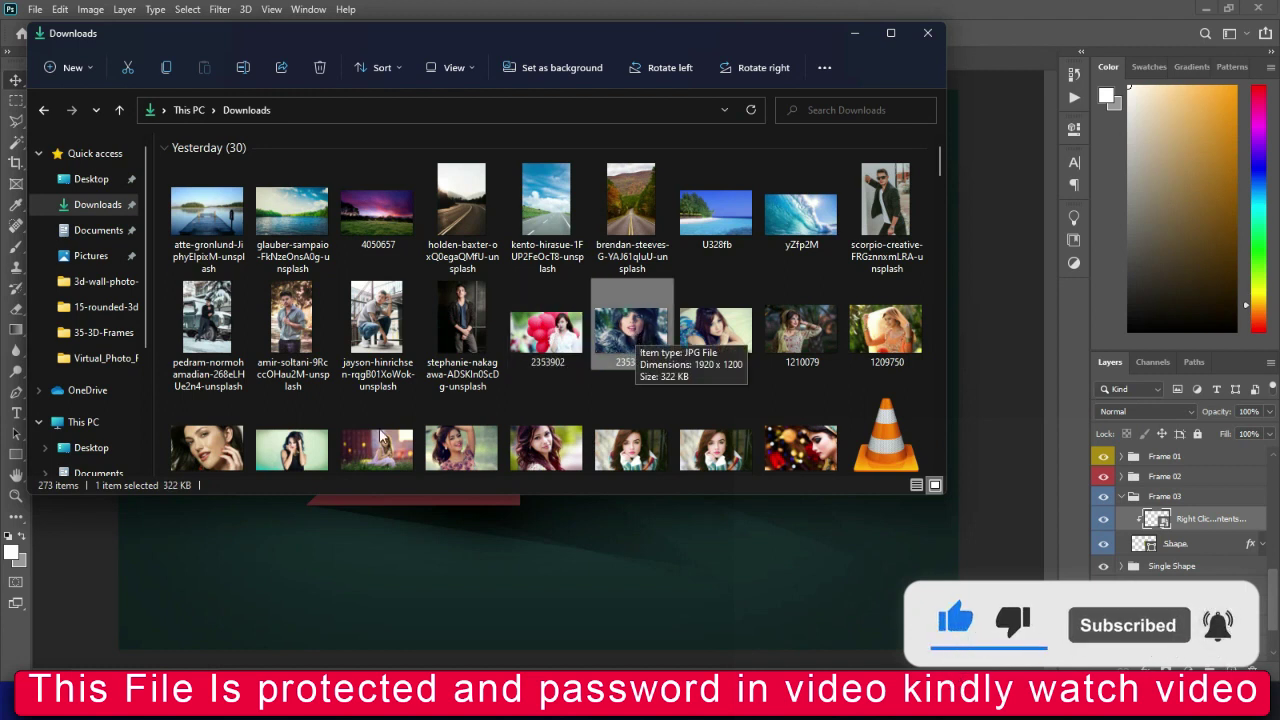
pyautogui.click(208, 448)
pyautogui.scroll(-1, 213, 456)
pyautogui.moveTo(205, 407); pyautogui.dragTo(455, 555)
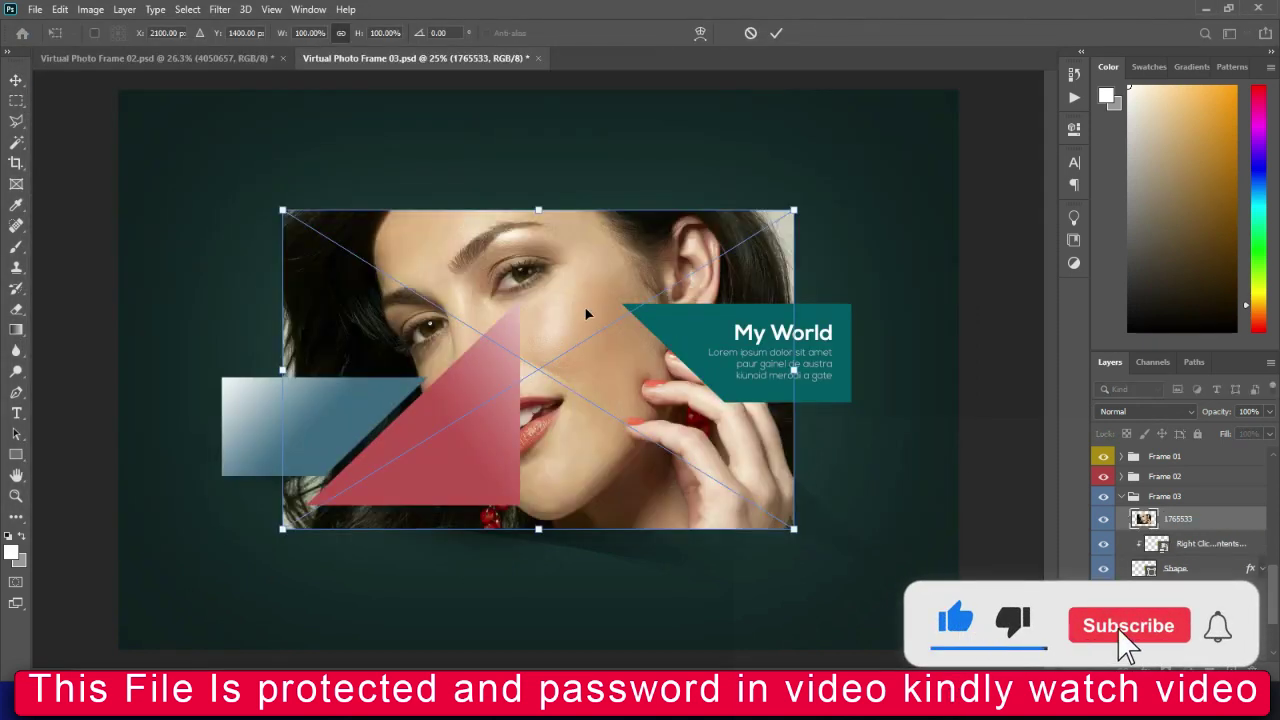
pyautogui.press('Return')
# Move portrait 1765533 beneath the Replace Contents layer as a clipped layer, then scale and reposition it within the green triangle.
pyautogui.moveTo(1185, 525); pyautogui.dragTo(1185, 549)
pyautogui.hotkey('ctrl', 't')
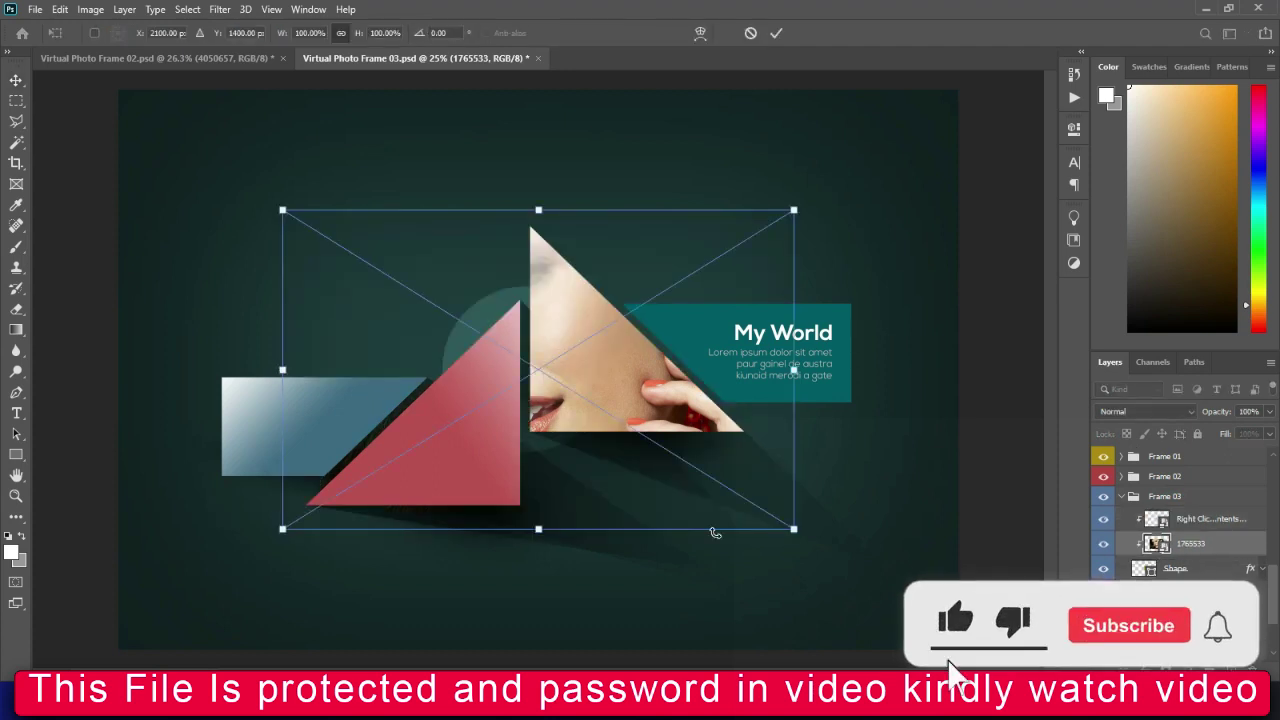
pyautogui.moveTo(796, 530); pyautogui.dragTo(755, 504)
pyautogui.moveTo(608, 418)
pyautogui.mouseDown()
pyautogui.moveTo(688, 420)
pyautogui.moveTo(597, 424)
pyautogui.mouseUp()
pyautogui.press('Return')
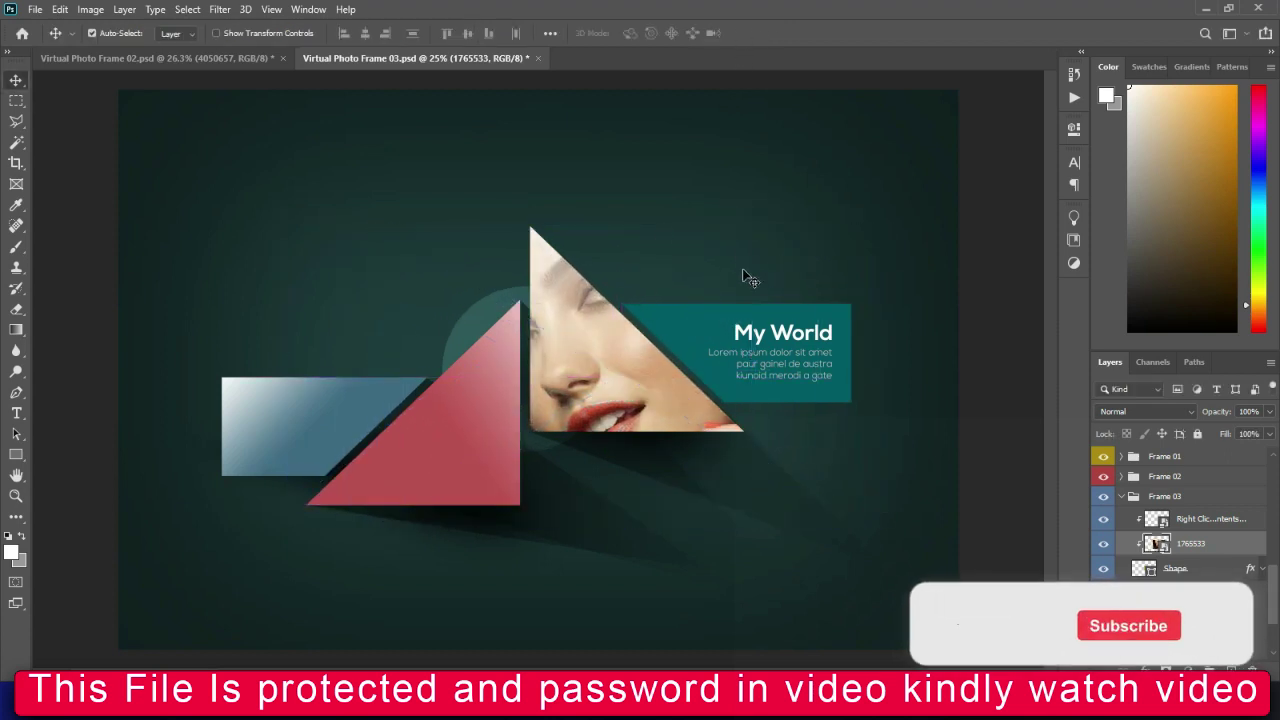
# Undo the scaling, clipping and placement of portrait 1765533 in Frame 03.
pyautogui.keyDown('ctrl'); pyautogui.moveTo(817, 430); pyautogui.dragTo(738, 427); pyautogui.keyUp('ctrl')
pyautogui.hotkey('ctrl', 'z')
pyautogui.hotkey('ctrl', 'z')
pyautogui.hotkey('ctrl', 'z')
pyautogui.hotkey('ctrl', 'z')
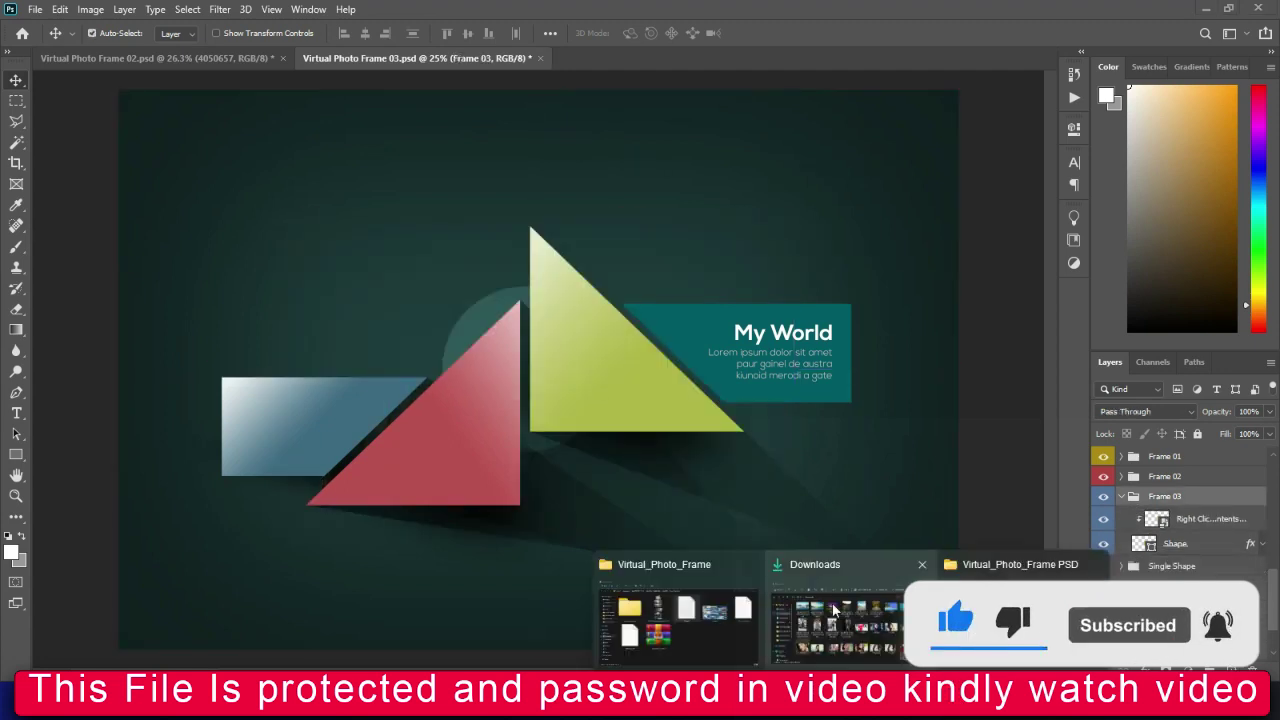
# Place photo 1765526 from the Downloads folder into the document and position it over the green triangle.
pyautogui.click(850, 600)
pyautogui.click(560, 412)
pyautogui.click(458, 402)
pyautogui.click(281, 418)
pyautogui.moveTo(280, 418); pyautogui.dragTo(643, 354)
pyautogui.moveTo(583, 324); pyautogui.dragTo(606, 268)
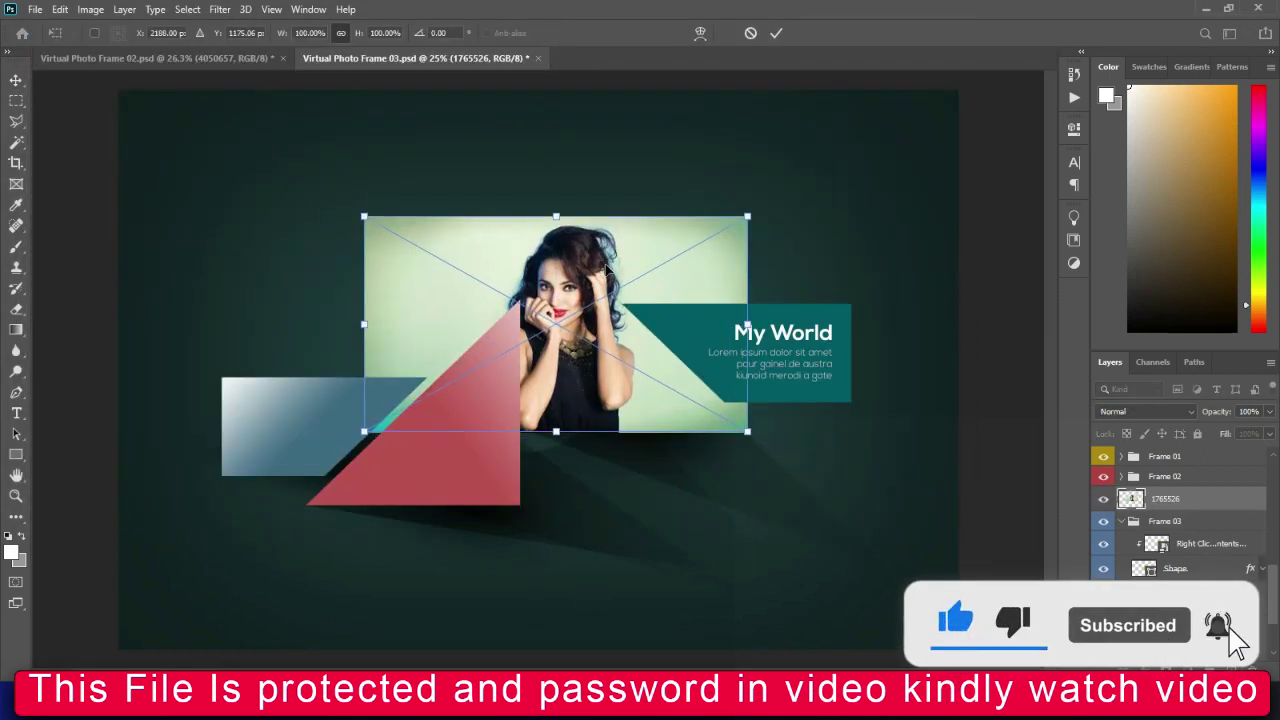
pyautogui.click(777, 33)
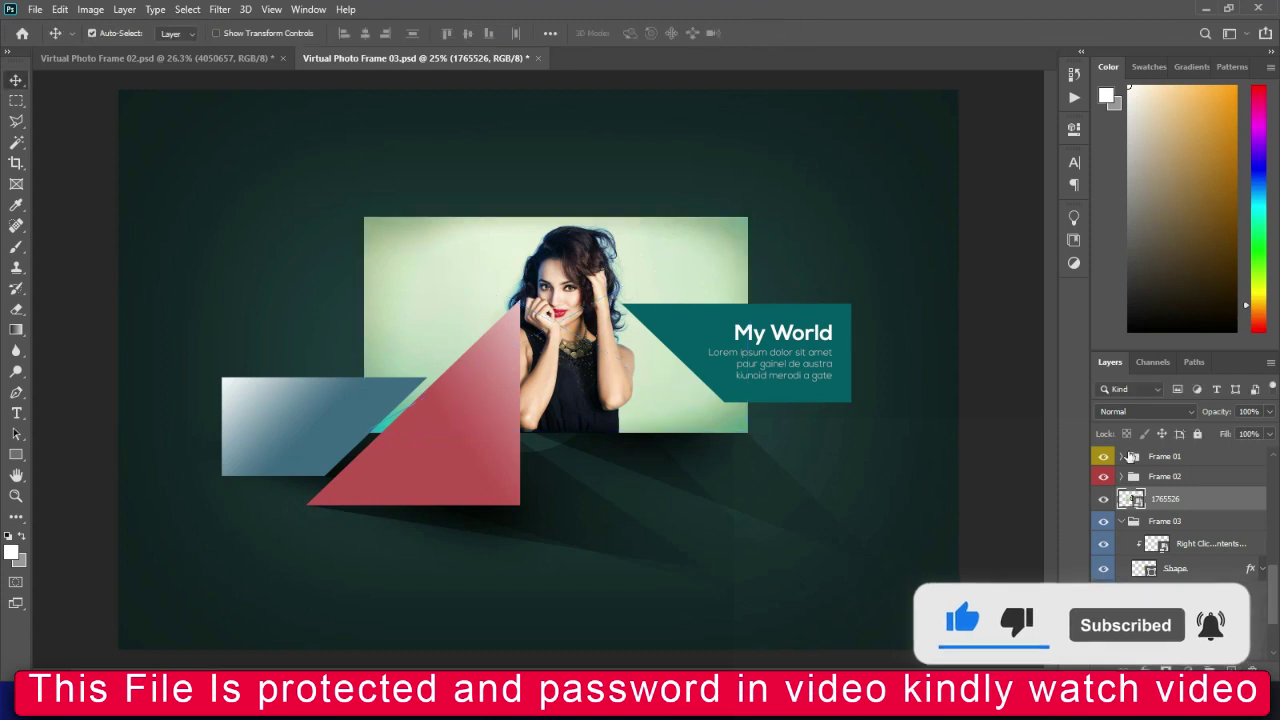
# Clip photo 1765526 to Frame 03's shape beneath the Replace Contents layer, enlarge it to about 127% and centre the woman in the triangle.
pyautogui.moveTo(1180, 498); pyautogui.dragTo(1180, 556)
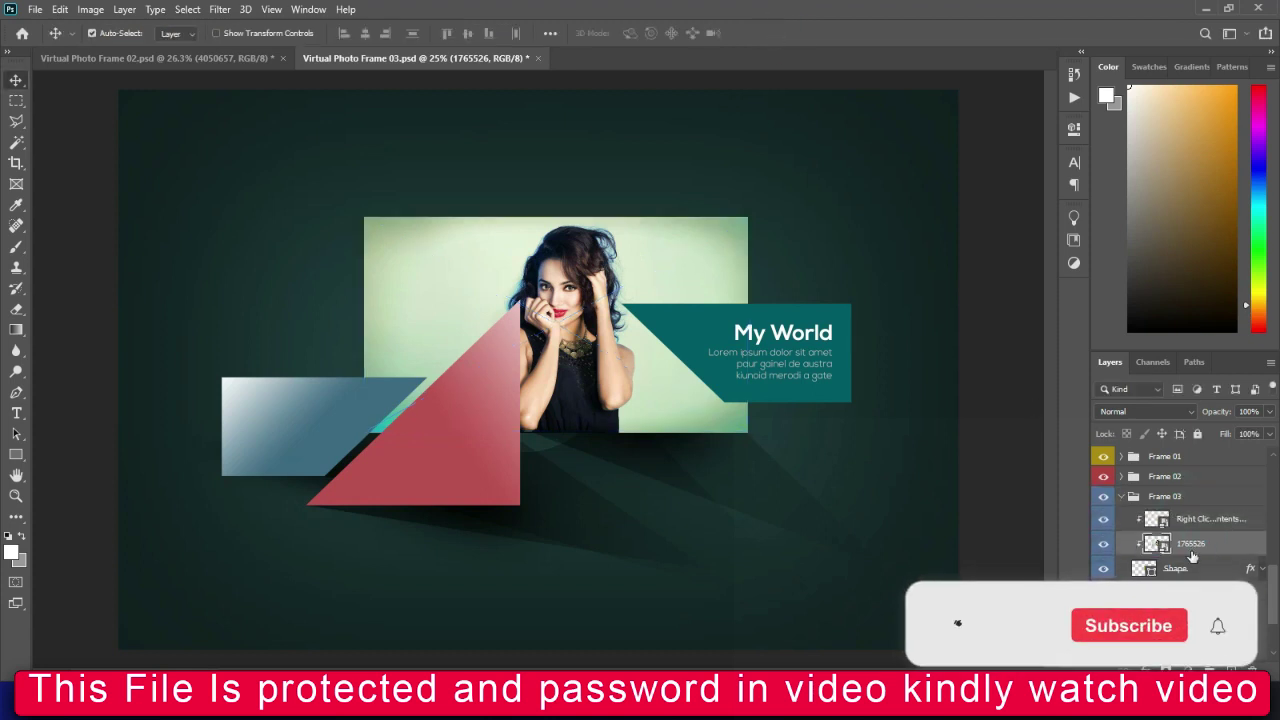
pyautogui.hotkey('ctrl', 't')
pyautogui.moveTo(562, 433); pyautogui.dragTo(567, 502)
pyautogui.moveTo(570, 391); pyautogui.dragTo(585, 410)
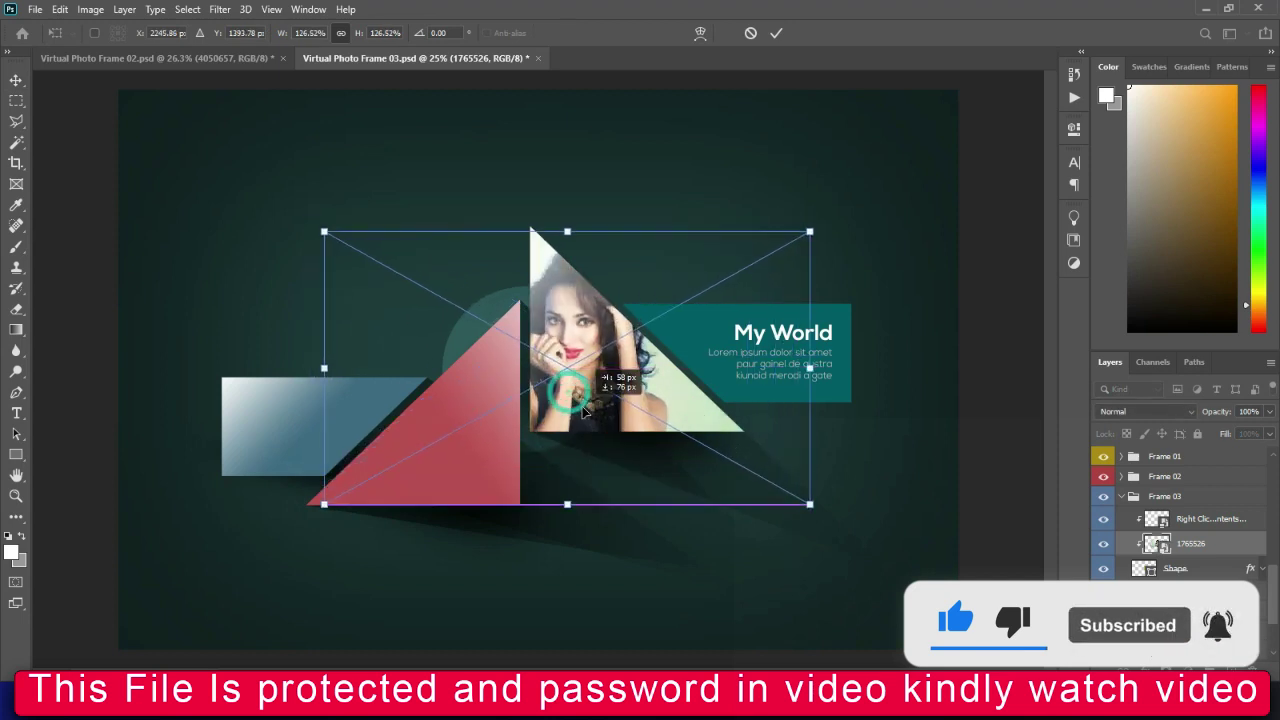
pyautogui.press('Return')
# Place portrait 1493696 inside the Frame 02 group and position it over the red triangle.
pyautogui.click(440, 432)
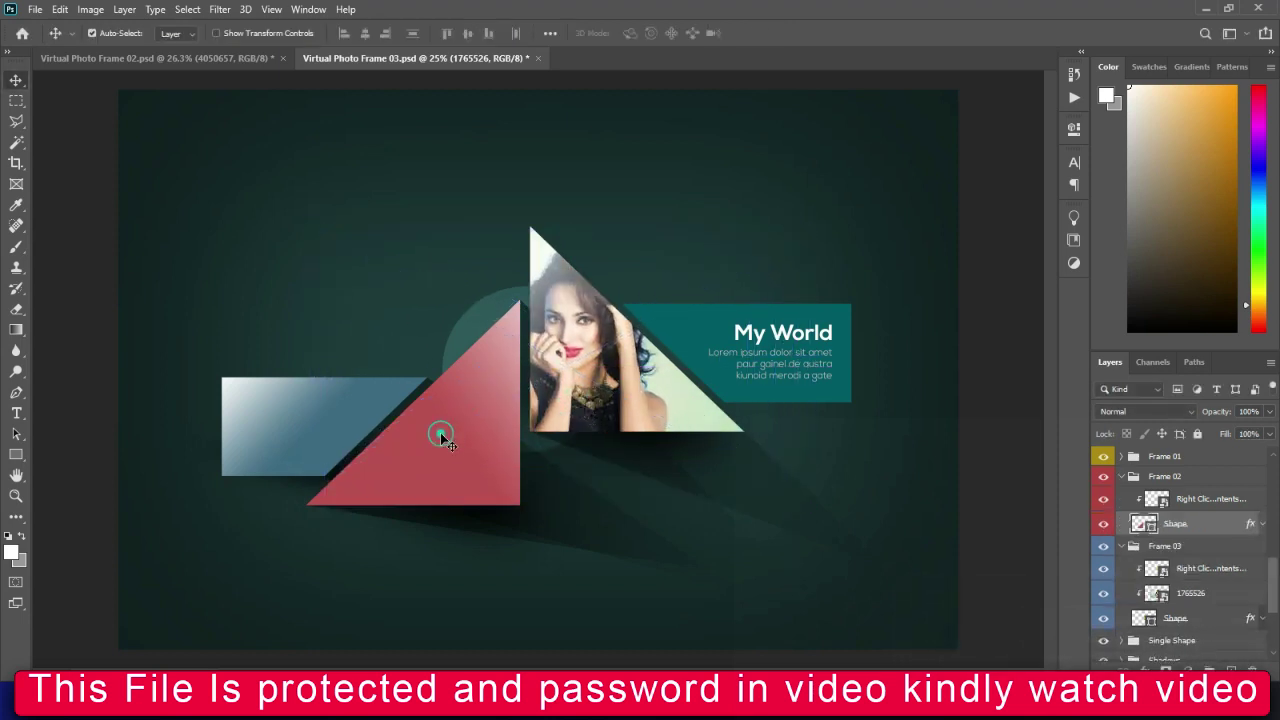
pyautogui.click(1196, 501)
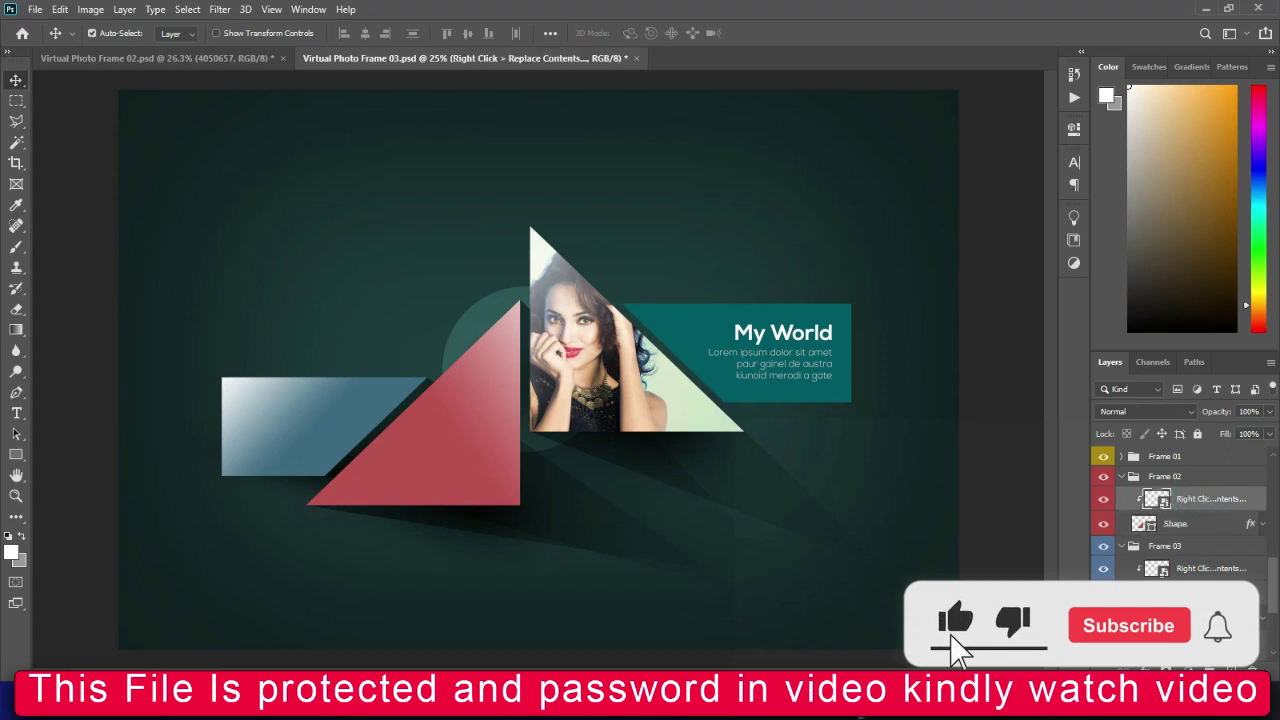
pyautogui.click(858, 702)
pyautogui.click(840, 632)
pyautogui.moveTo(541, 399); pyautogui.dragTo(477, 540)
pyautogui.moveTo(484, 388); pyautogui.dragTo(407, 428)
pyautogui.press('Return')
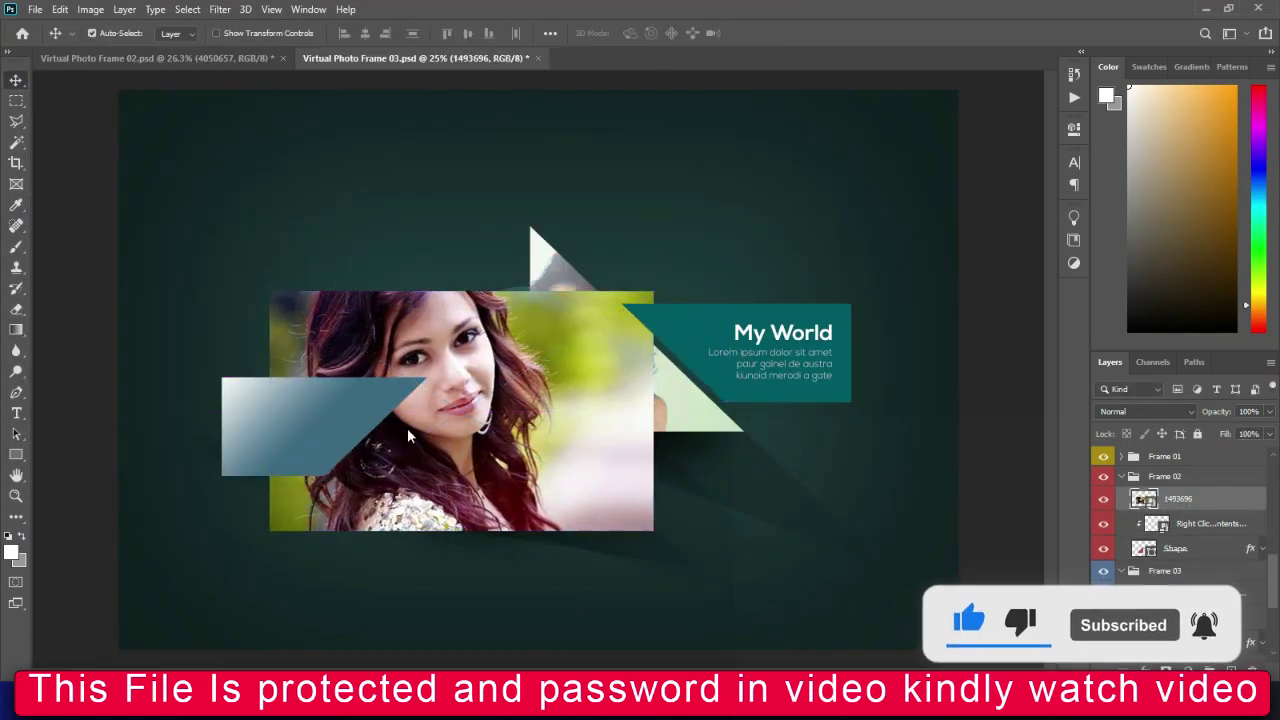
# Clip portrait 1493696 to Frame 02's shape, scale it to about 118% with the face inside the triangle, and collapse the Frame 02 and Frame 03 groups.
pyautogui.moveTo(1206, 513); pyautogui.dragTo(1200, 522)
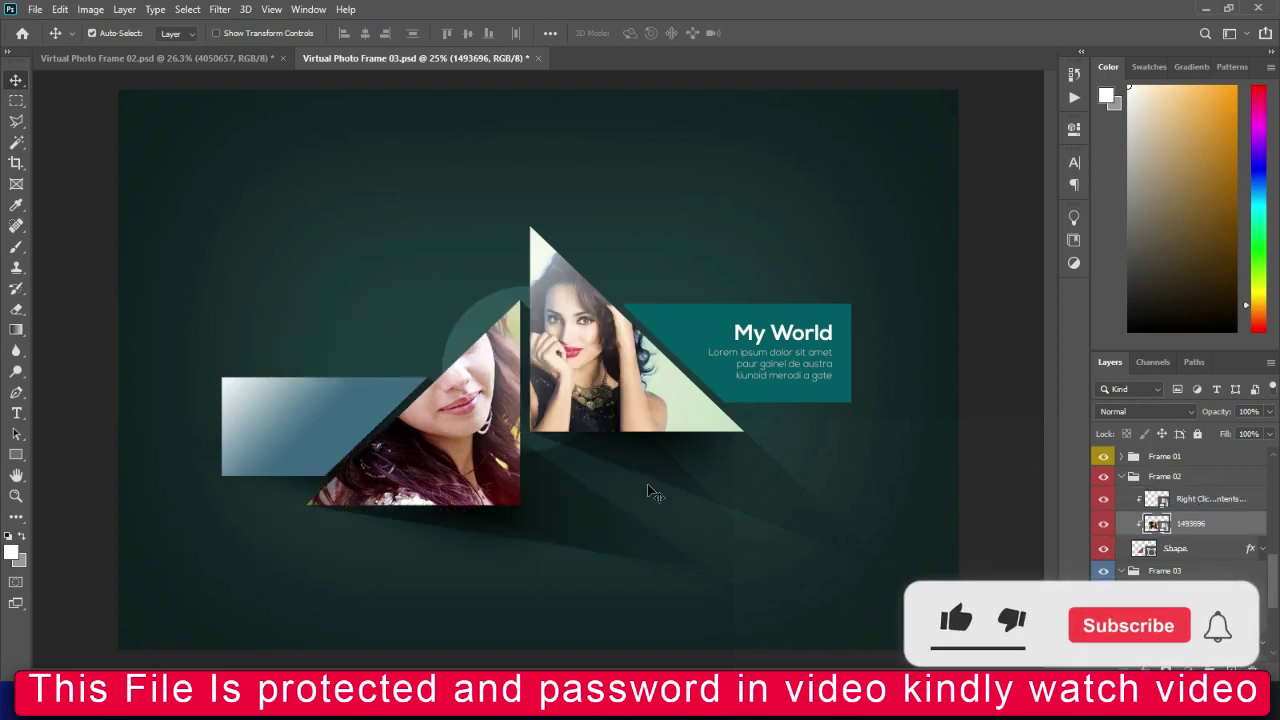
pyautogui.hotkey('ctrl', 't')
pyautogui.moveTo(269, 292)
pyautogui.mouseDown()
pyautogui.moveTo(296, 314)
pyautogui.moveTo(266, 316)
pyautogui.mouseUp()
pyautogui.moveTo(436, 445); pyautogui.dragTo(437, 470)
pyautogui.moveTo(481, 335); pyautogui.dragTo(502, 286)
pyautogui.moveTo(479, 475); pyautogui.dragTo(482, 523)
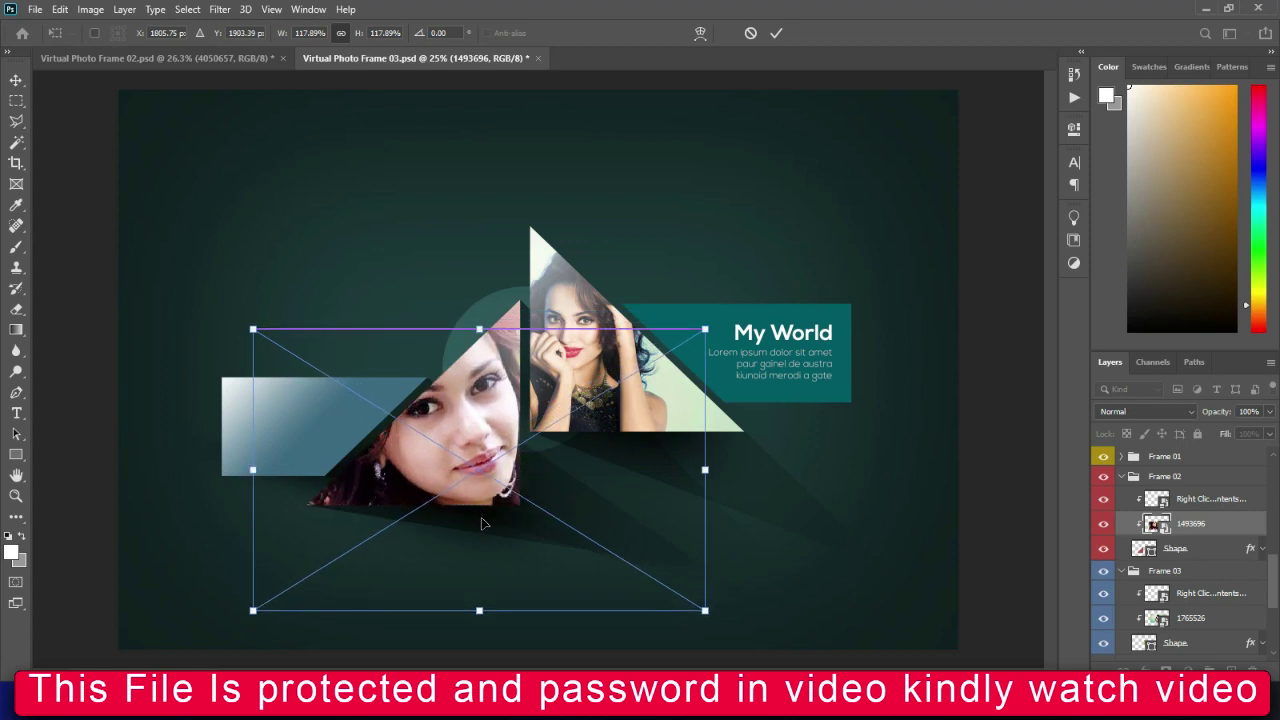
pyautogui.press('Return')
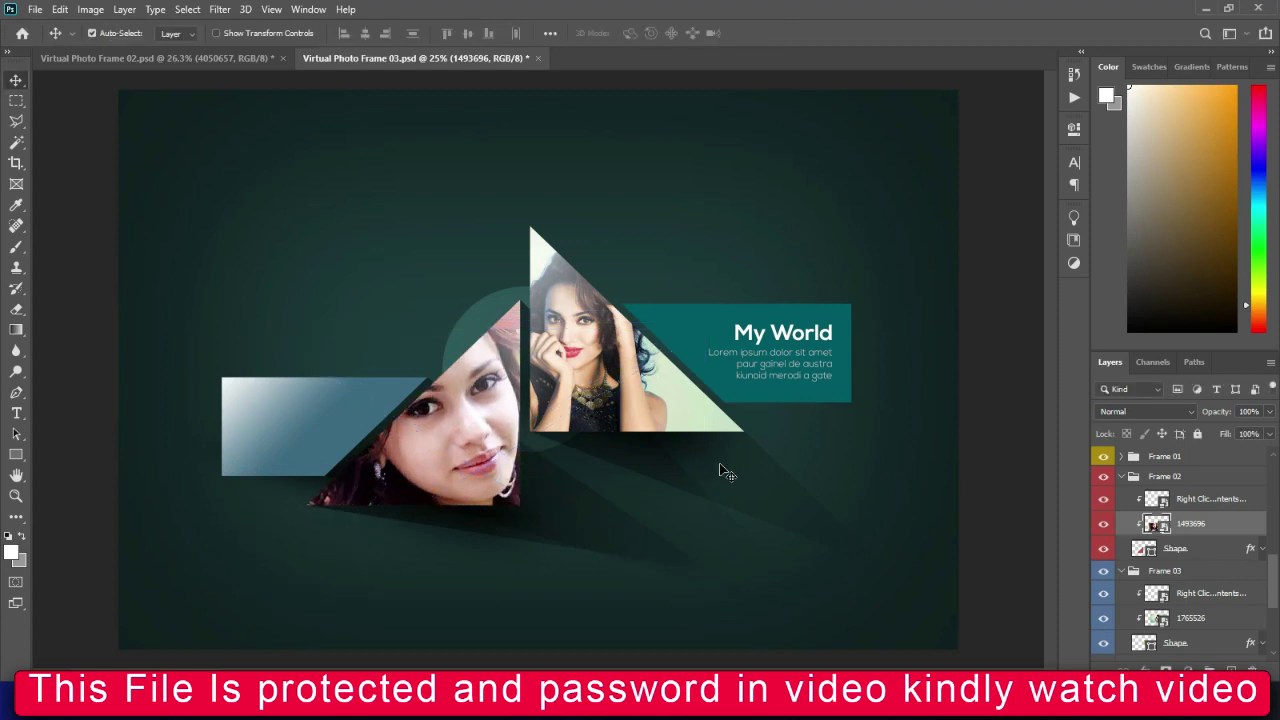
pyautogui.click(1123, 477)
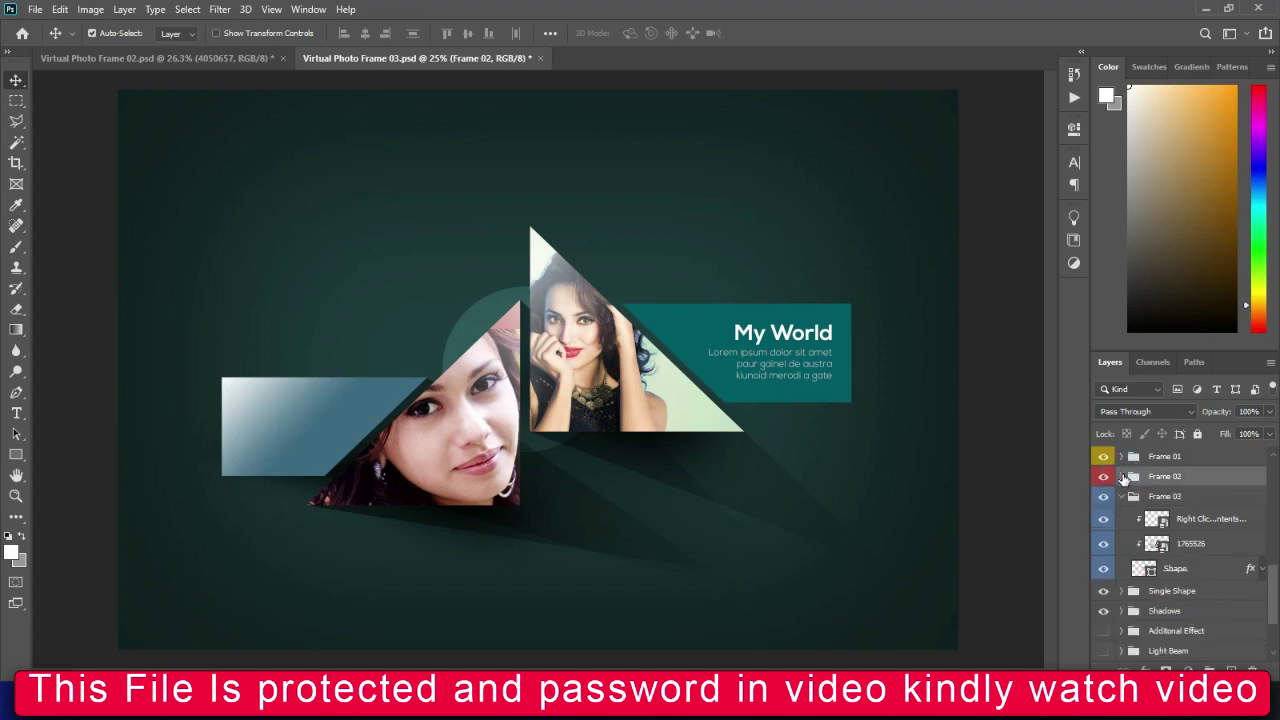
pyautogui.click(1122, 497)
# Preview the Light Leaks Overlay 03, Light Leaks Overlay 02 and Color Effect 02 groups in turn, hiding each again.
pyautogui.moveTo(1275, 601); pyautogui.dragTo(3, 453)
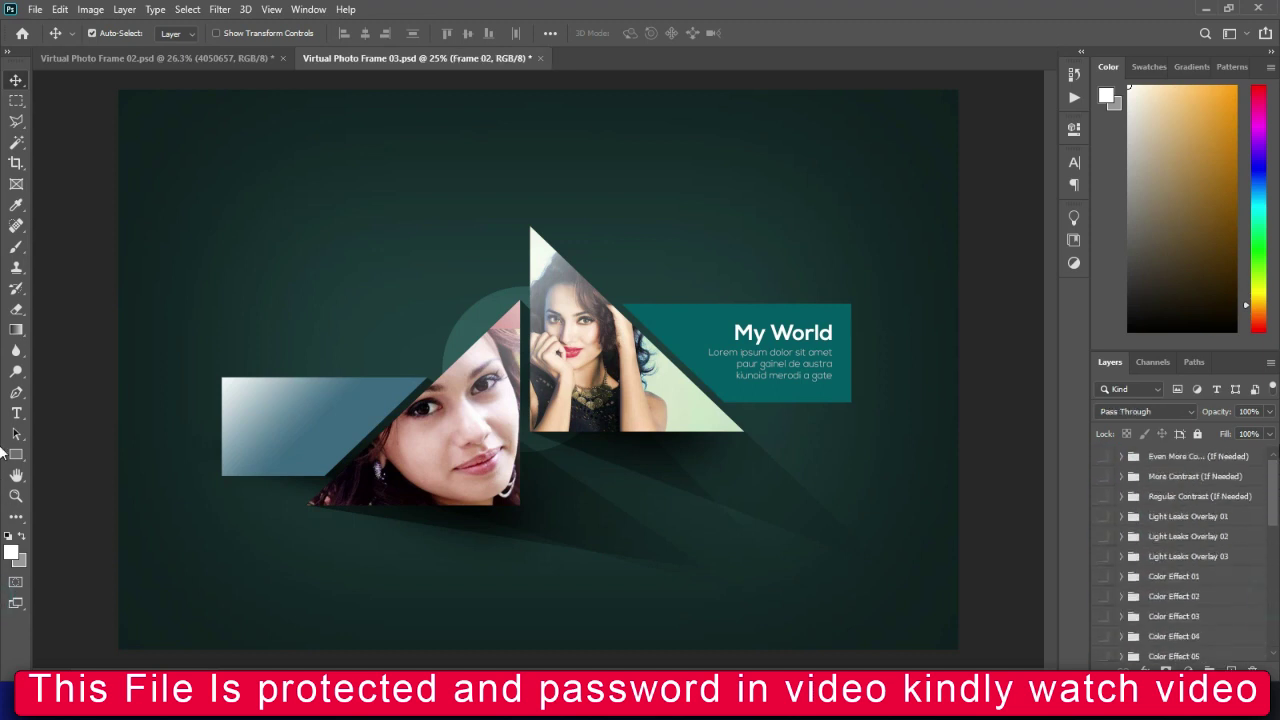
pyautogui.click(1104, 455)
pyautogui.click(1104, 557)
pyautogui.click(1104, 562)
pyautogui.click(1102, 536)
pyautogui.click(1102, 536)
pyautogui.click(1102, 595)
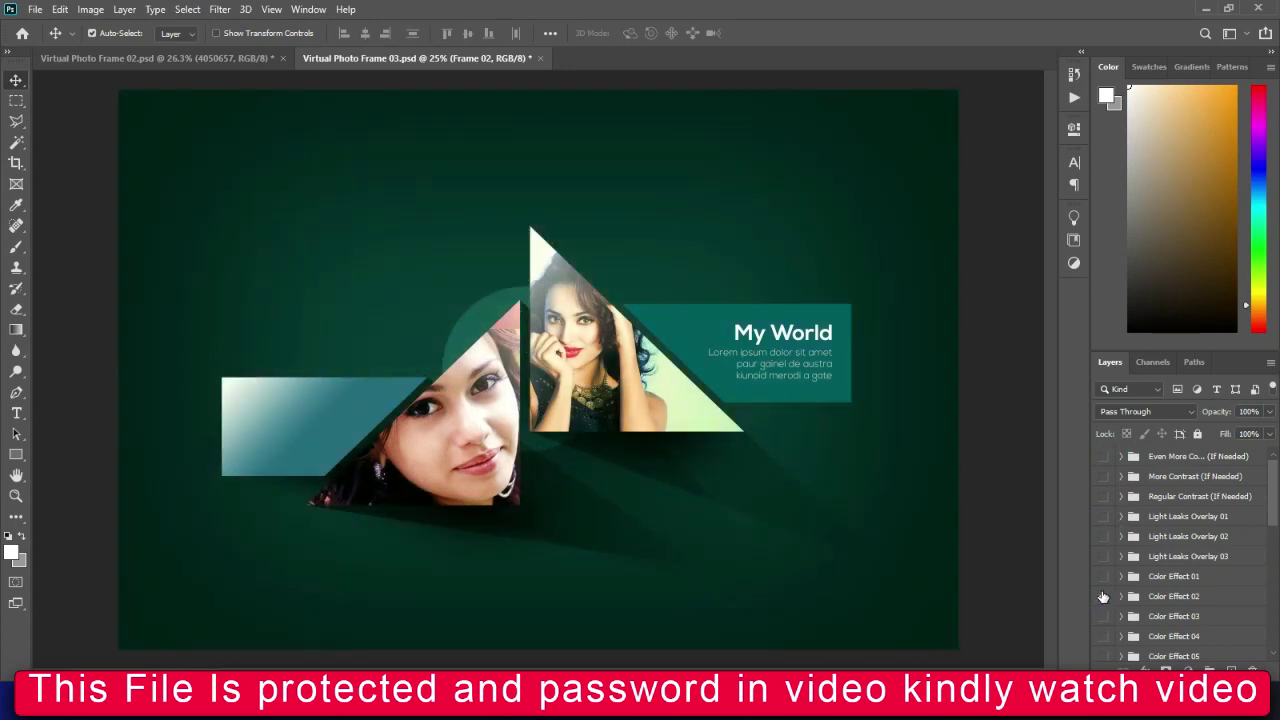
pyautogui.click(1103, 596)
# Toggle the Shadows group to compare, then hide the BG Darkening group and make it the active layer.
pyautogui.moveTo(1272, 477); pyautogui.dragTo(1273, 658)
pyautogui.click(1103, 530)
pyautogui.click(1103, 530)
pyautogui.click(1103, 586)
pyautogui.click(1170, 586)
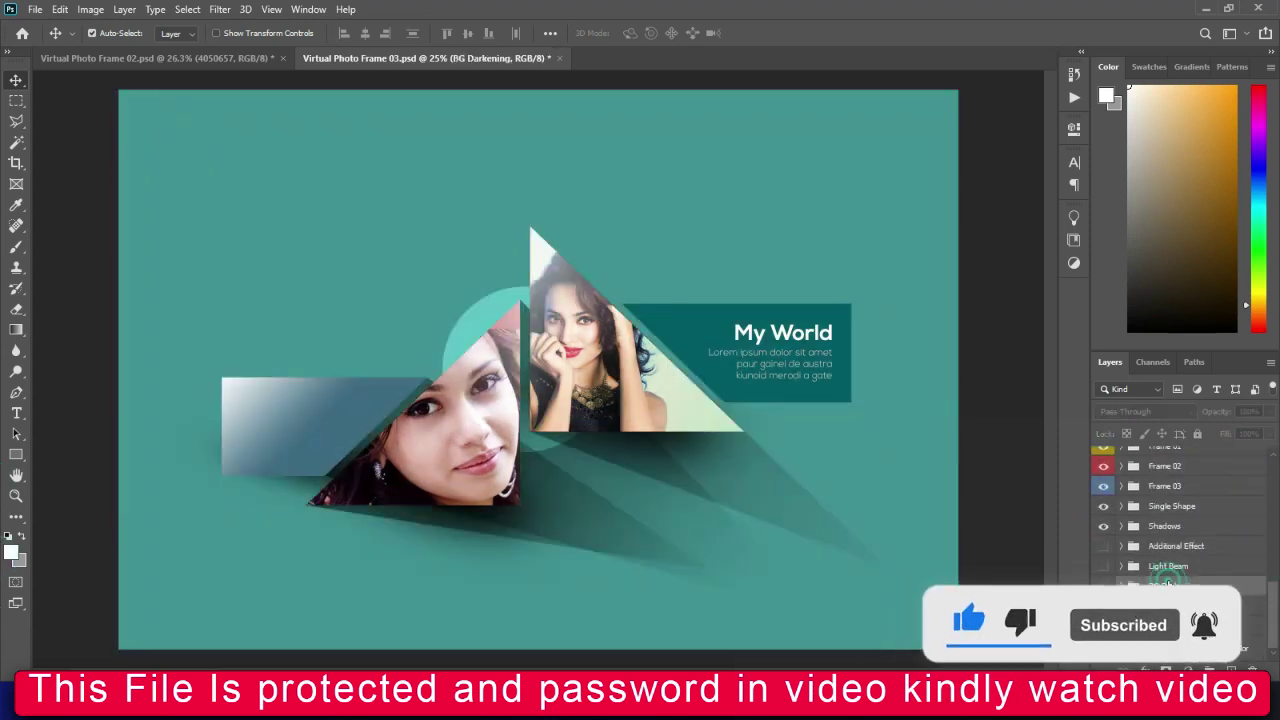
# Place the sunlit curving road photo from Downloads above the hidden BG Darkening group and enlarge it to cover the canvas.
pyautogui.click(852, 702)
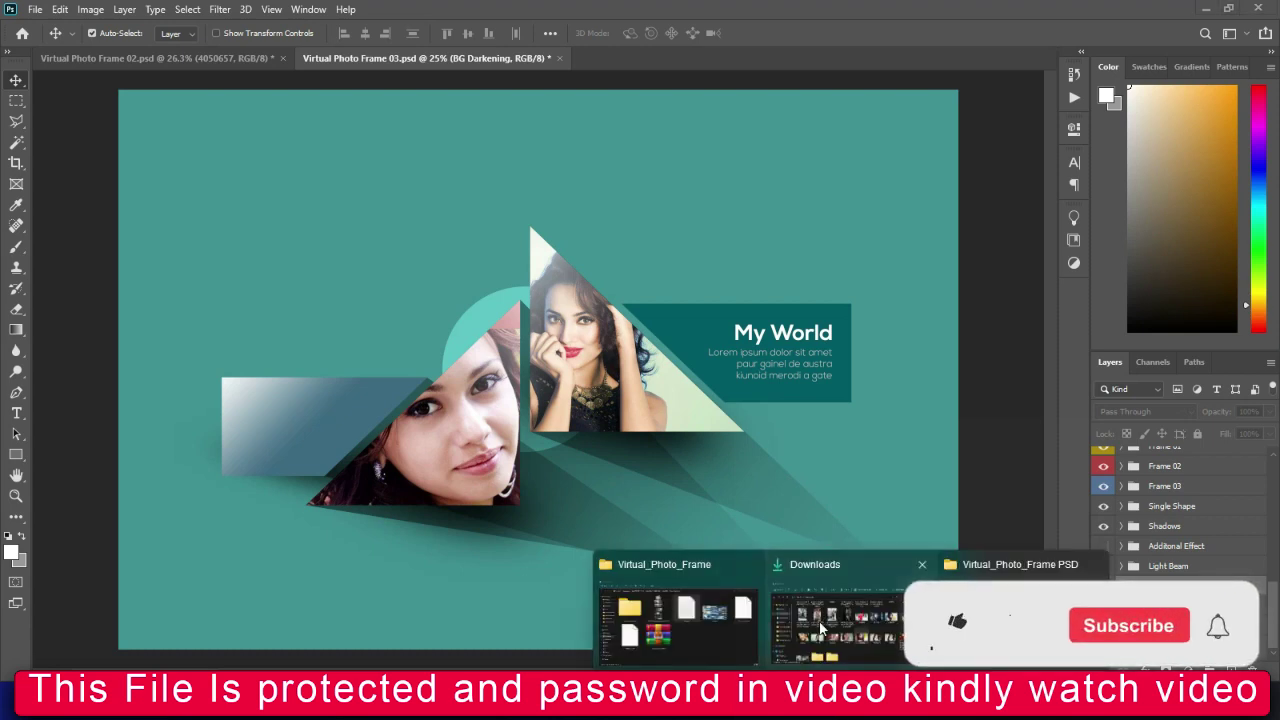
pyautogui.click(824, 626)
pyautogui.scroll(2, 939, 177)
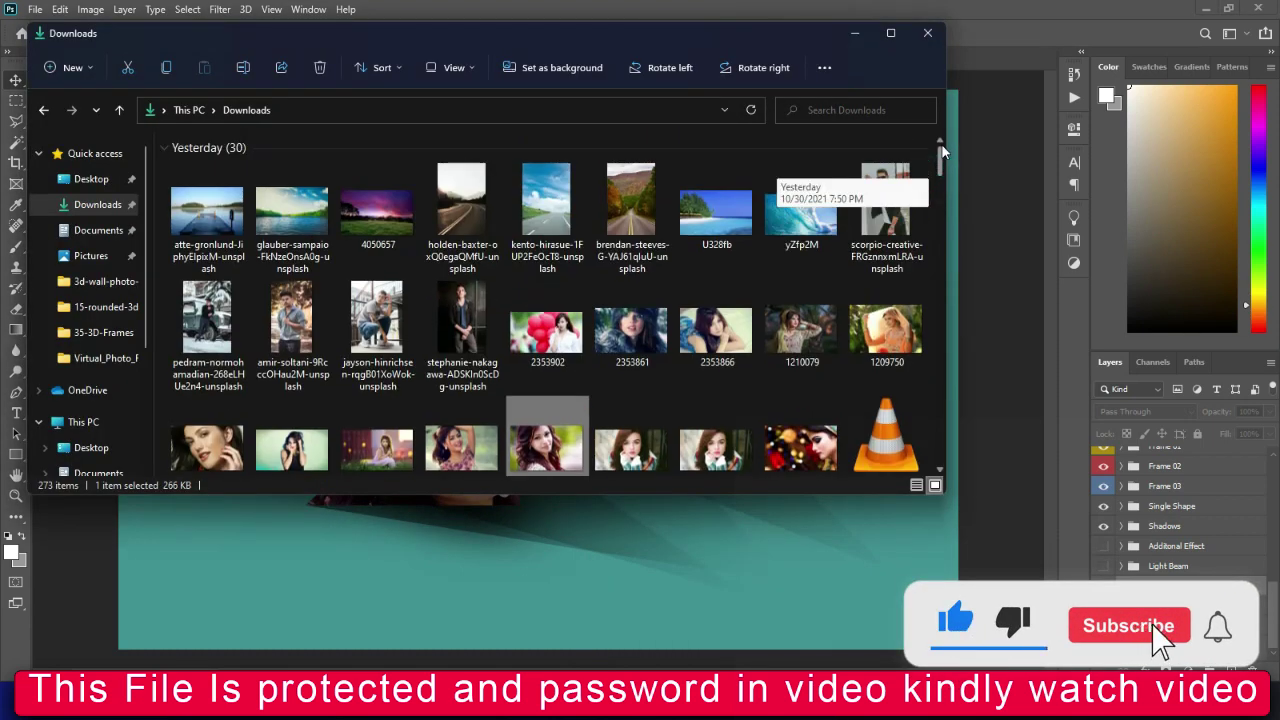
pyautogui.click(707, 211)
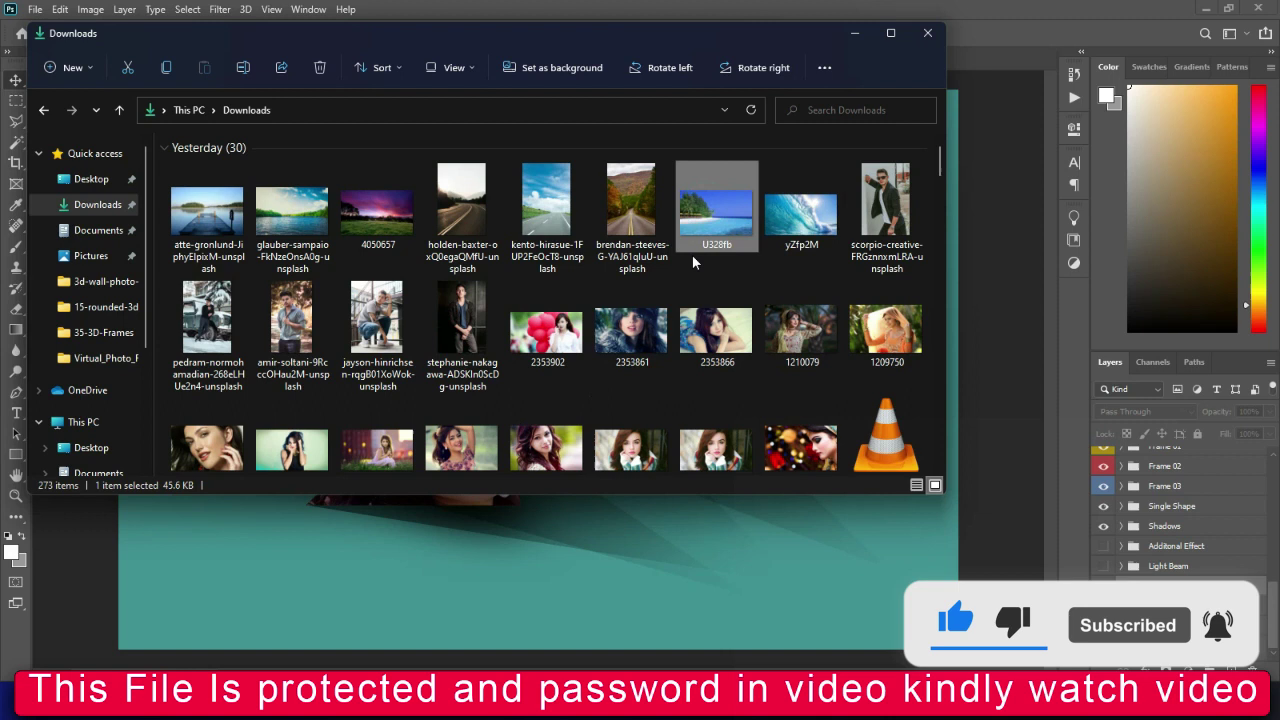
pyautogui.click(465, 215)
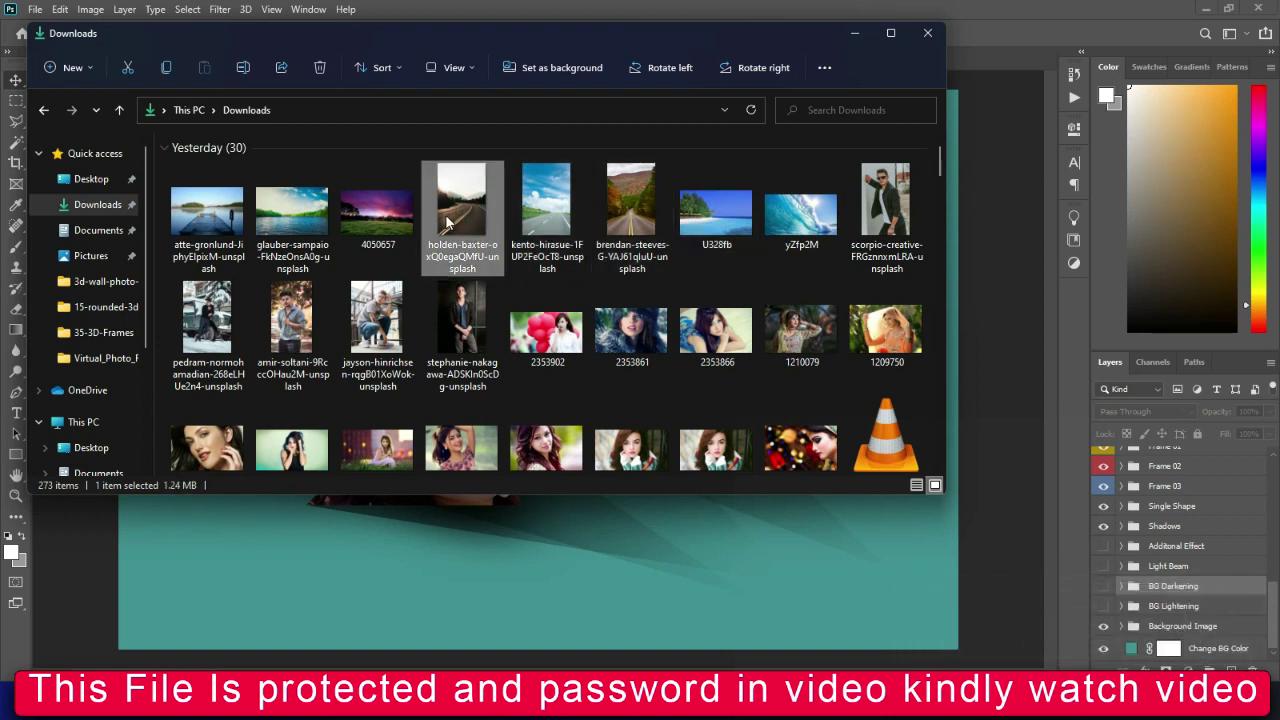
pyautogui.moveTo(462, 205); pyautogui.dragTo(685, 551)
pyautogui.moveTo(724, 370); pyautogui.dragTo(981, 368)
pyautogui.moveTo(334, 366); pyautogui.dragTo(98, 358)
pyautogui.press('Return')
pyautogui.moveTo(684, 534); pyautogui.dragTo(682, 458)
pyautogui.hotkey('ctrl', 'z')
pyautogui.hotkey('shift', 'Up')
pyautogui.hotkey('shift', 'Up')
pyautogui.hotkey('shift', 'Up')
pyautogui.hotkey('shift', 'Up')
pyautogui.hotkey('shift', 'Up')
pyautogui.hotkey('shift', 'Up')
pyautogui.hotkey('shift', 'Up')
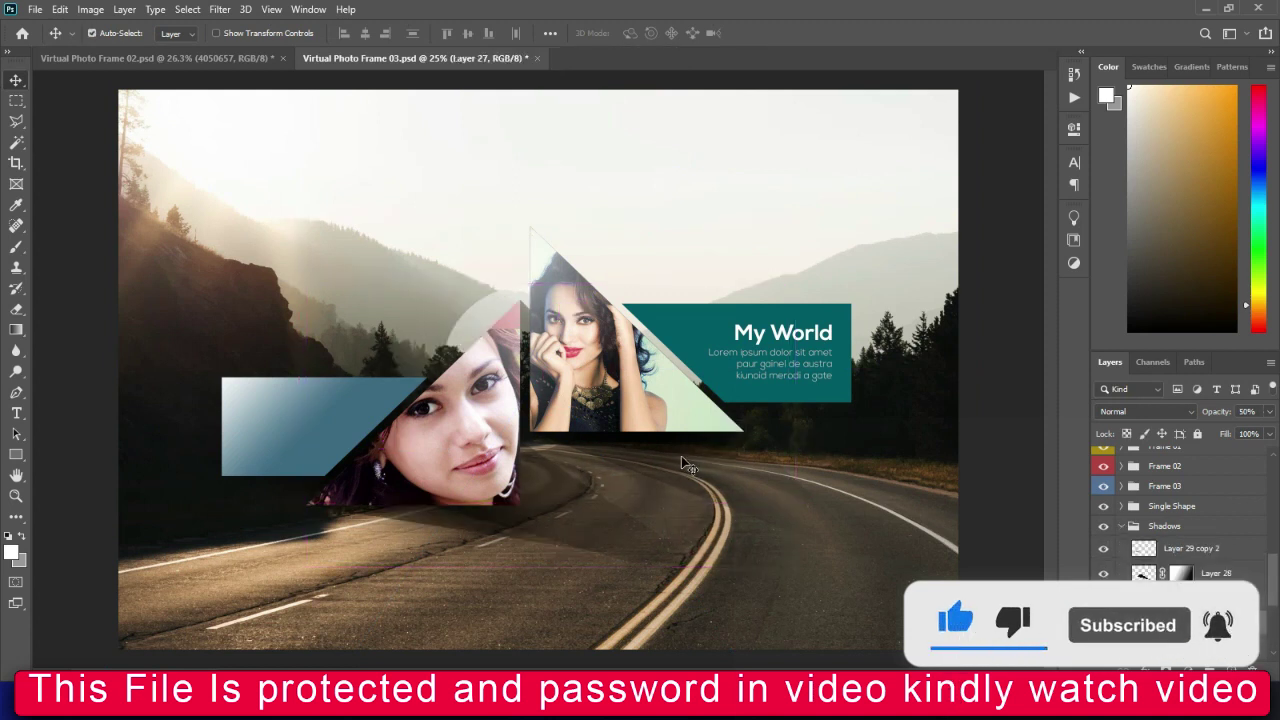
# Select the road photo layer and nudge it upward until the road's centre line runs beneath the triangular frames.
pyautogui.keyDown('ctrl'); pyautogui.click(933, 622); pyautogui.keyUp('ctrl')
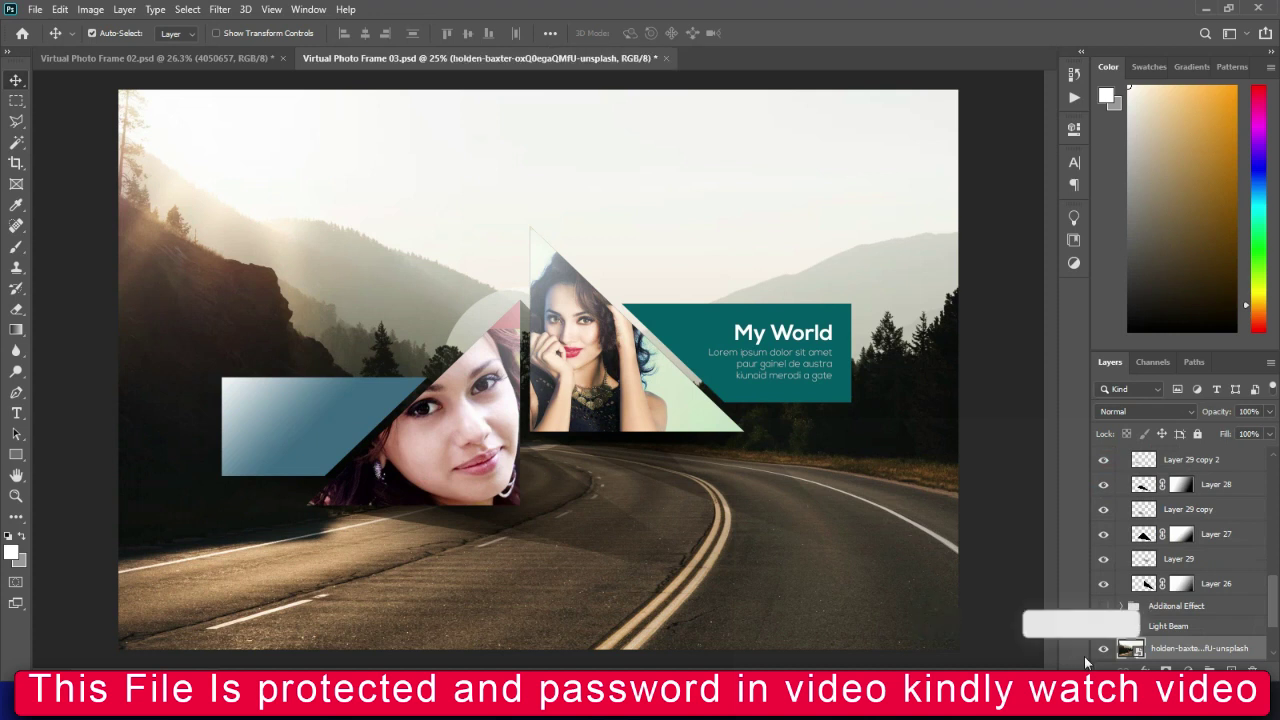
pyautogui.hotkey('shift', 'Up')
pyautogui.hotkey('shift', 'Up')
pyautogui.hotkey('shift', 'Up')
pyautogui.hotkey('shift', 'Up')
pyautogui.hotkey('shift', 'Up')
pyautogui.hotkey('shift', 'Up')
pyautogui.hotkey('shift', 'Up')
pyautogui.hotkey('shift', 'Up')
pyautogui.hotkey('shift', 'Up')
pyautogui.hotkey('shift', 'Up')
pyautogui.hotkey('shift', 'Up')
pyautogui.hotkey('shift', 'Up')
pyautogui.hotkey('shift', 'Up')
pyautogui.hotkey('shift', 'Up')
pyautogui.hotkey('shift', 'Up')
pyautogui.hotkey('shift', 'Up')
pyautogui.hotkey('shift', 'Up')
pyautogui.hotkey('shift', 'Up')
pyautogui.hotkey('shift', 'Up')
pyautogui.hotkey('shift', 'Up')
pyautogui.hotkey('shift', 'Up')
pyautogui.hotkey('shift', 'Up')
pyautogui.hotkey('shift', 'Up')
pyautogui.hotkey('shift', 'Up')
pyautogui.hotkey('shift', 'Up')
pyautogui.hotkey('shift', 'Up')
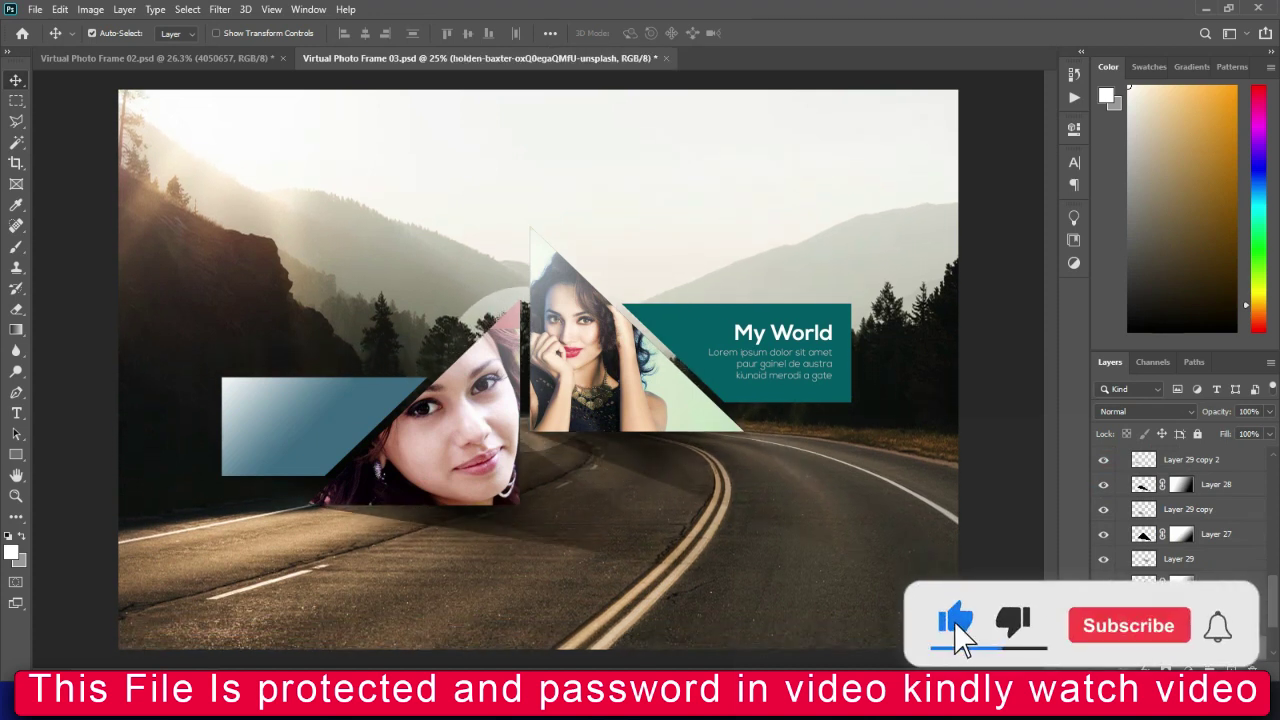
pyautogui.hotkey('shift', 'Up')
pyautogui.hotkey('shift', 'Up')
pyautogui.hotkey('shift', 'Up')
pyautogui.hotkey('shift', 'Up')
pyautogui.hotkey('shift', 'Up')
pyautogui.hotkey('shift', 'Up')
pyautogui.hotkey('shift', 'Up')
pyautogui.hotkey('shift', 'Up')
pyautogui.hotkey('shift', 'Up')
pyautogui.hotkey('shift', 'Up')
pyautogui.hotkey('shift', 'Up')
pyautogui.hotkey('shift', 'Up')
pyautogui.hotkey('shift', 'Up')
pyautogui.hotkey('shift', 'Up')
pyautogui.hotkey('shift', 'Up')
pyautogui.hotkey('shift', 'Up')
pyautogui.hotkey('shift', 'Up')
pyautogui.hotkey('shift', 'Up')
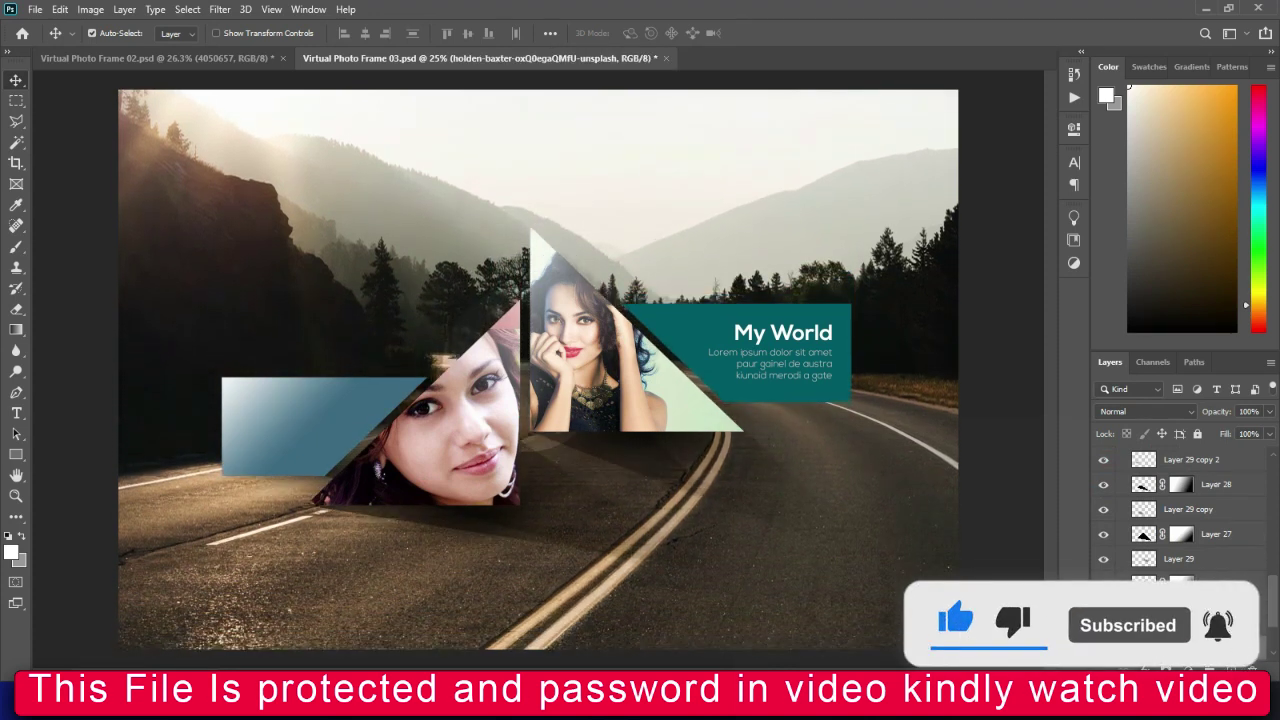
pyautogui.hotkey('shift', 'Up')
pyautogui.hotkey('shift', 'Up')
pyautogui.hotkey('shift', 'Up')
pyautogui.hotkey('shift', 'Up')
pyautogui.hotkey('shift', 'Up')
pyautogui.hotkey('shift', 'Up')
pyautogui.hotkey('shift', 'Up')
pyautogui.hotkey('shift', 'Up')
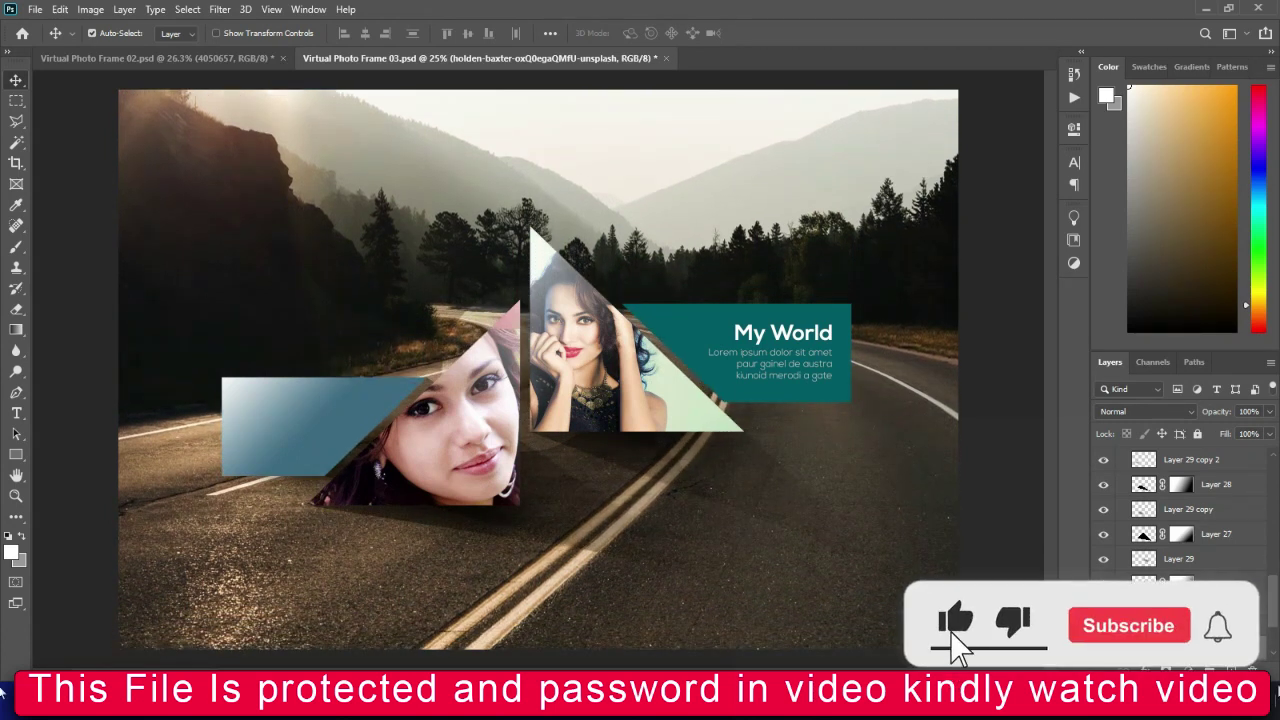
# Preview the Color Splash 04, 03, 02 and 01 groups in turn, hiding each again.
pyautogui.scroll(-10, 1200, 560)
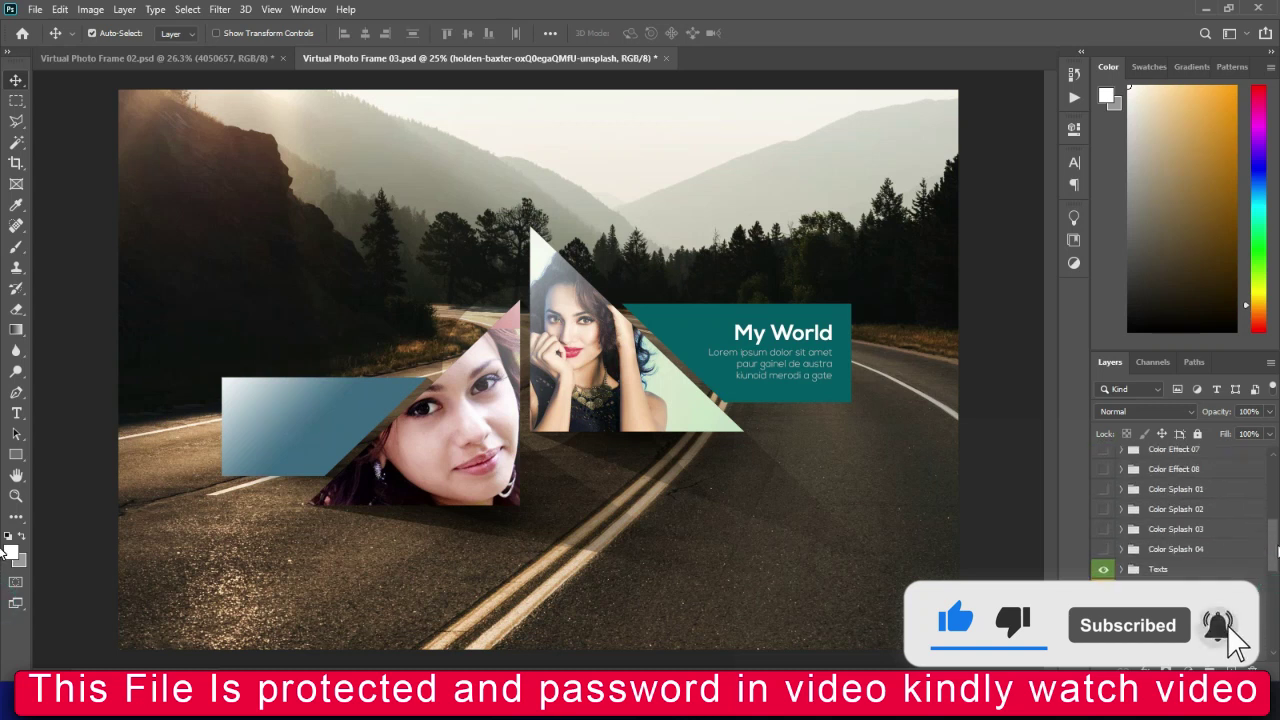
pyautogui.scroll(-4, 1200, 600)
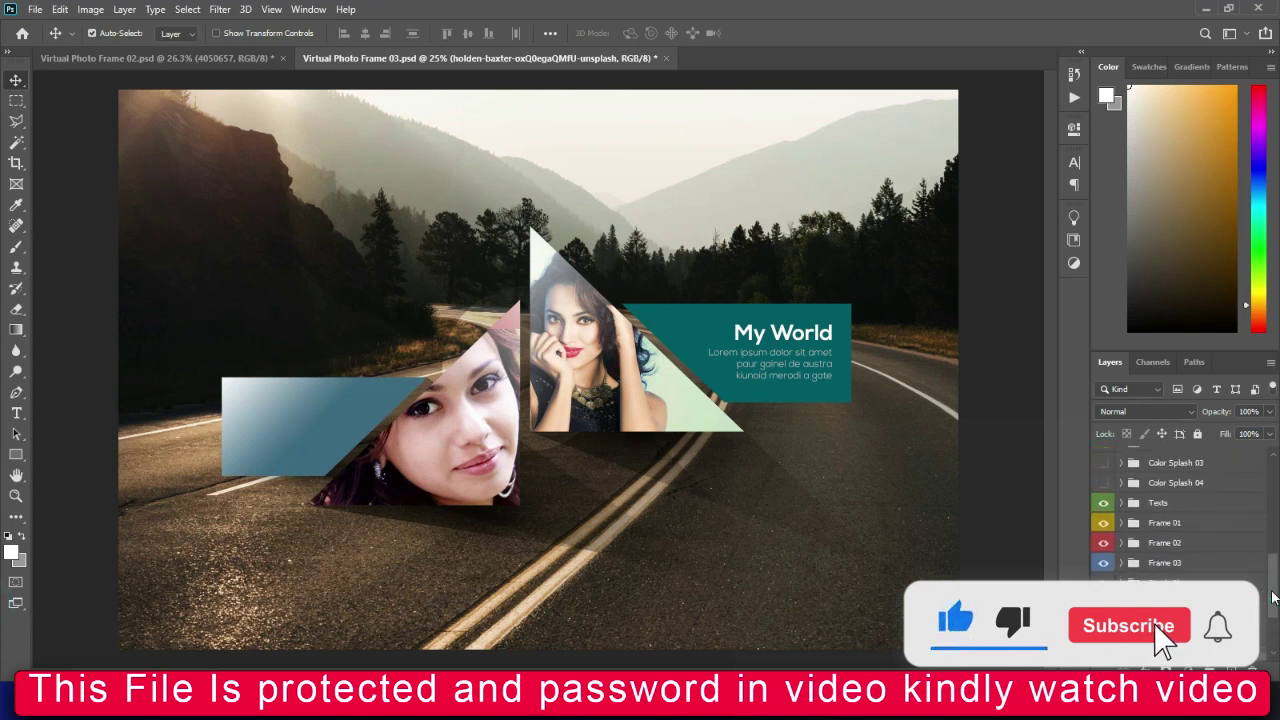
pyautogui.scroll(5, 1132, 565)
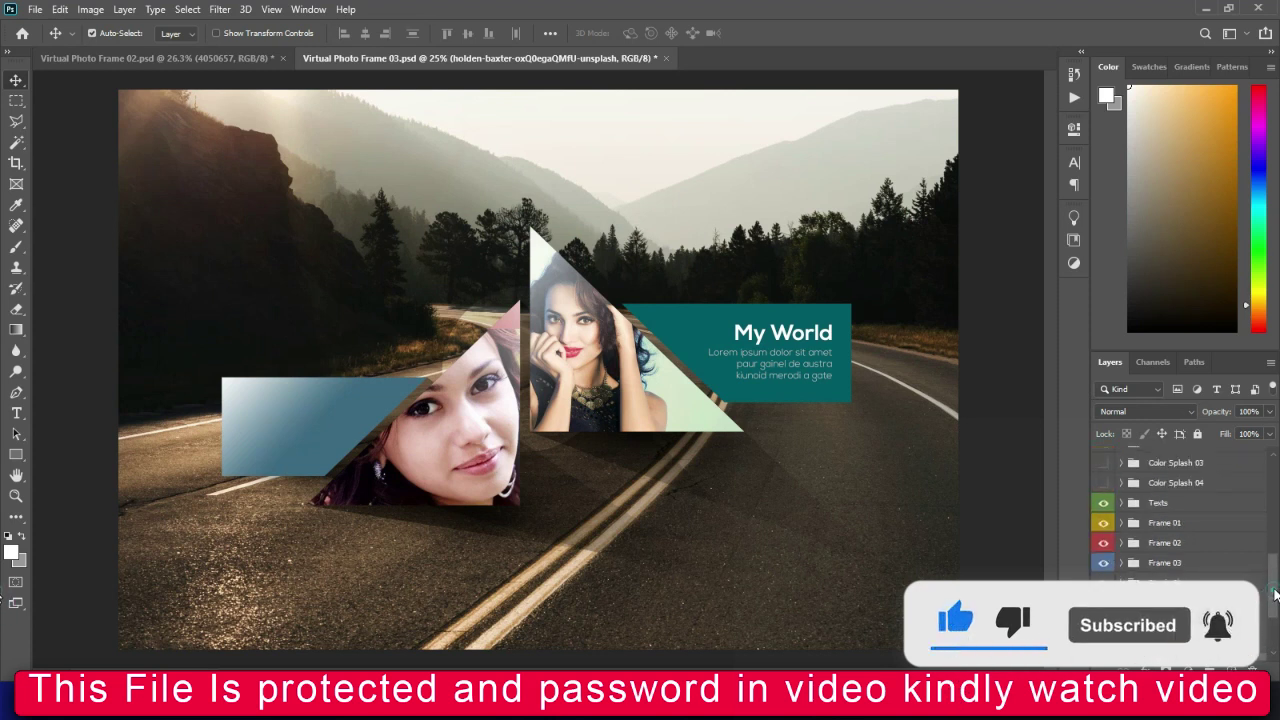
pyautogui.scroll(4, 1104, 520)
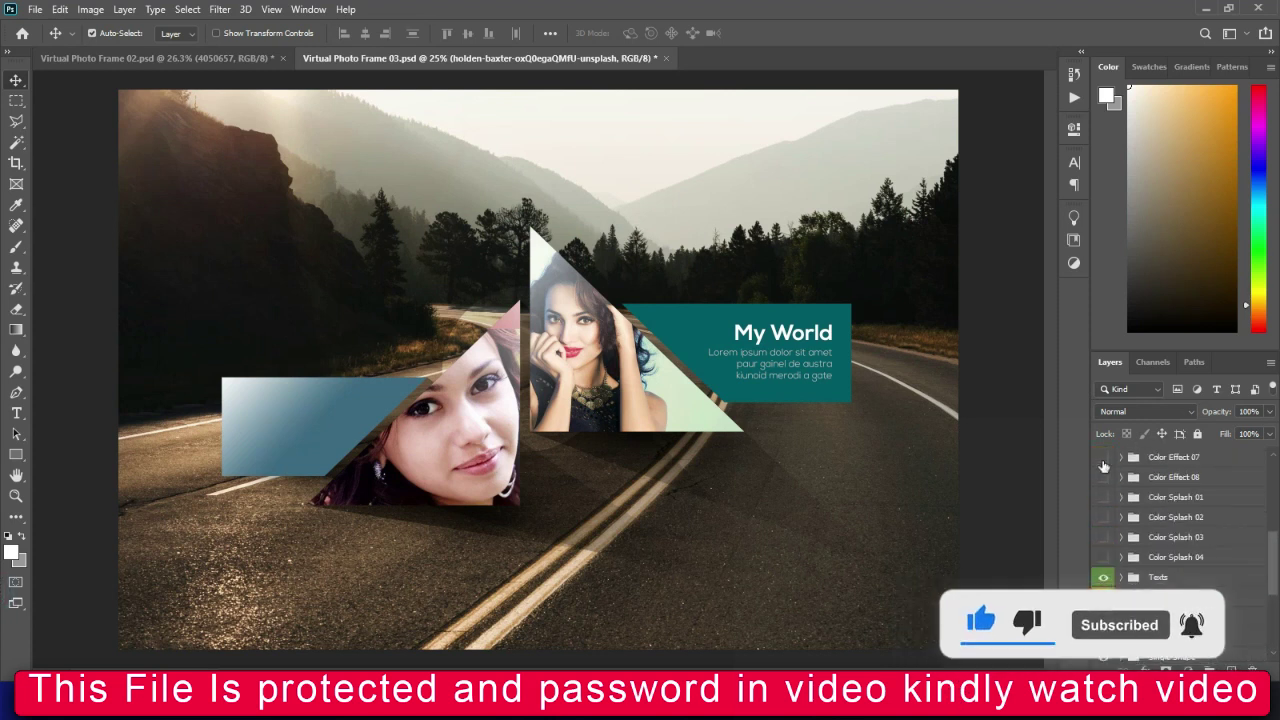
pyautogui.click(1104, 558)
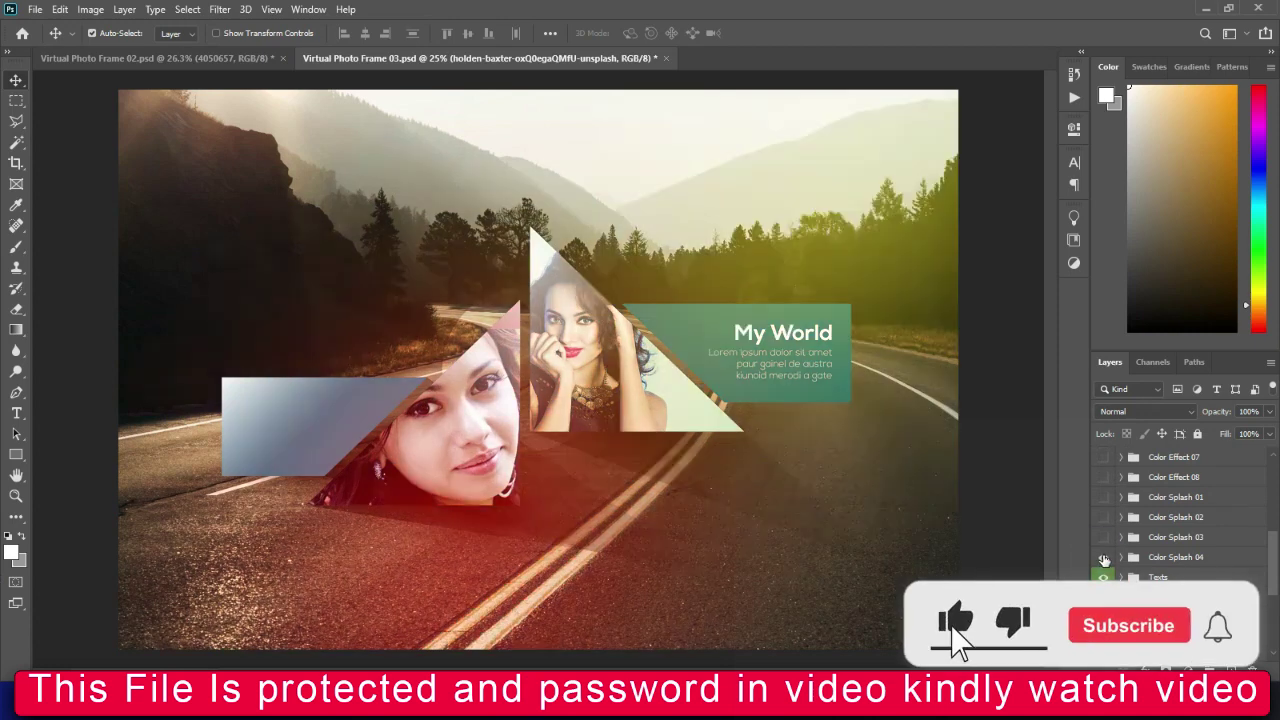
pyautogui.click(1104, 558)
pyautogui.click(1103, 541)
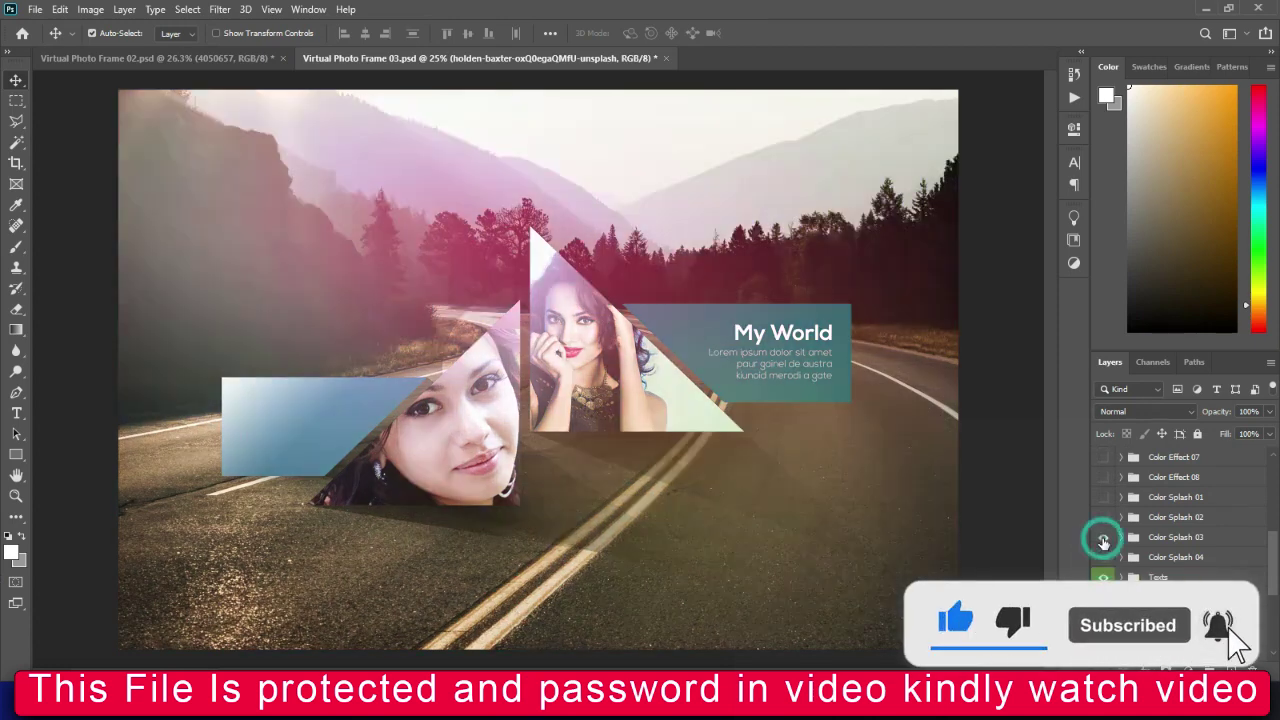
pyautogui.click(1103, 540)
pyautogui.click(1104, 518)
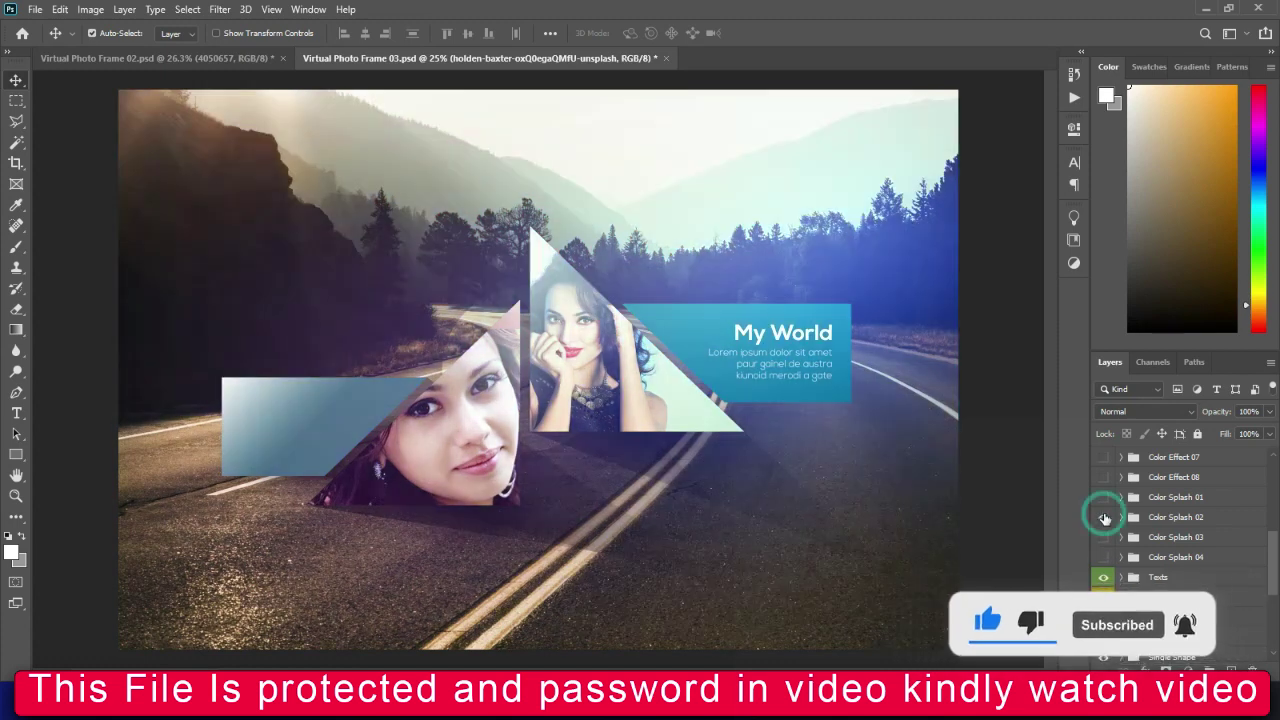
pyautogui.click(1104, 517)
pyautogui.click(1104, 497)
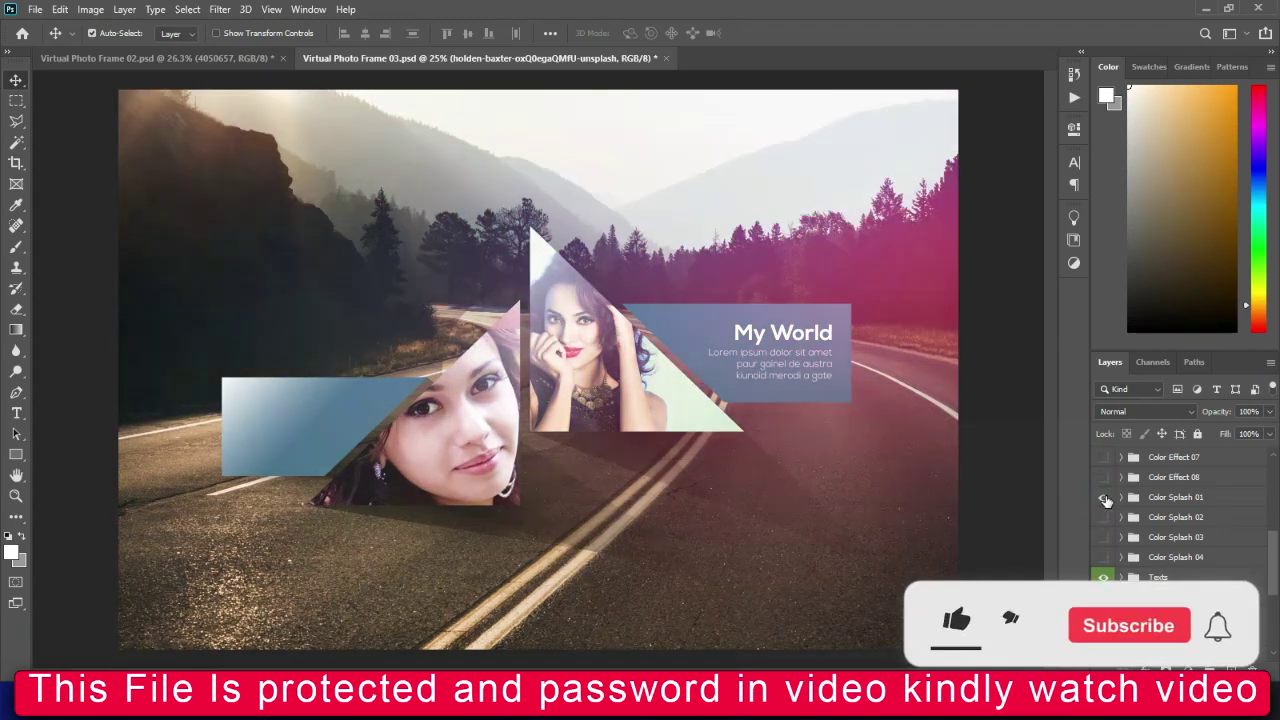
pyautogui.click(1104, 497)
# Preview the Color Effect 08, 07, 03, 05 and 06 groups in turn, hiding each again.
pyautogui.click(1104, 477)
pyautogui.click(1103, 478)
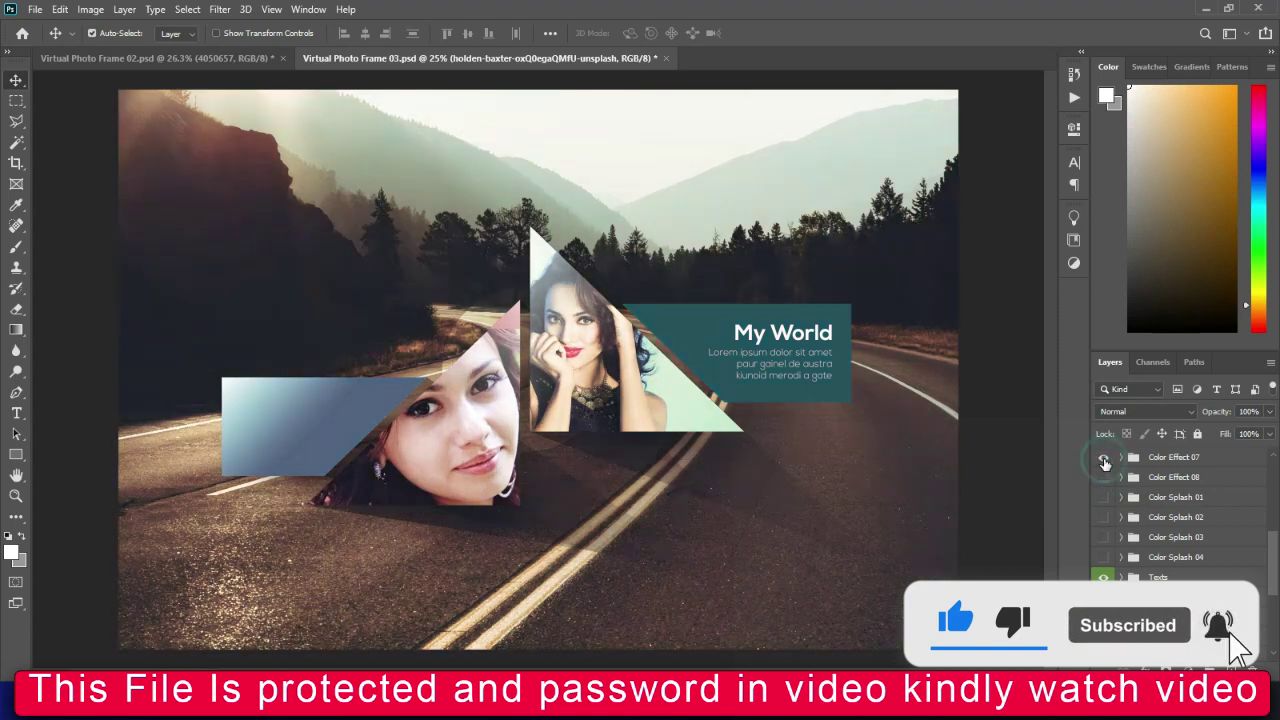
pyautogui.click(1104, 457)
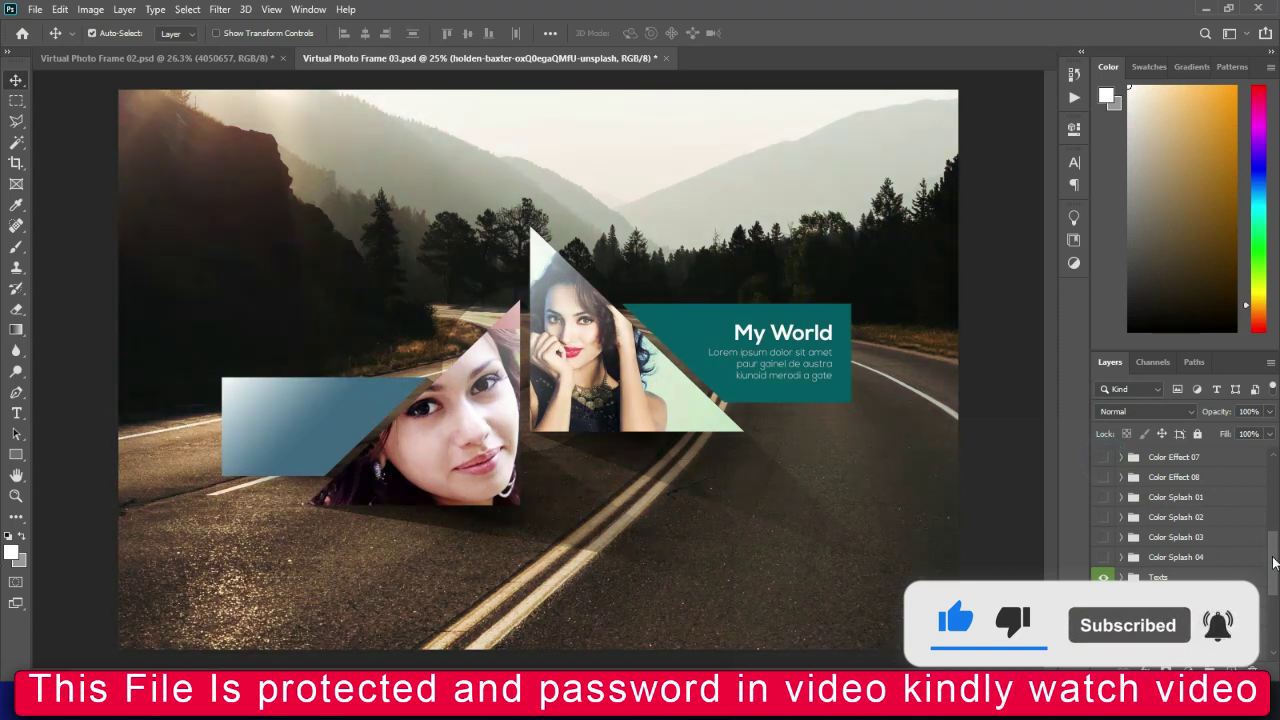
pyautogui.scroll(3, 1273, 563)
pyautogui.click(1103, 529)
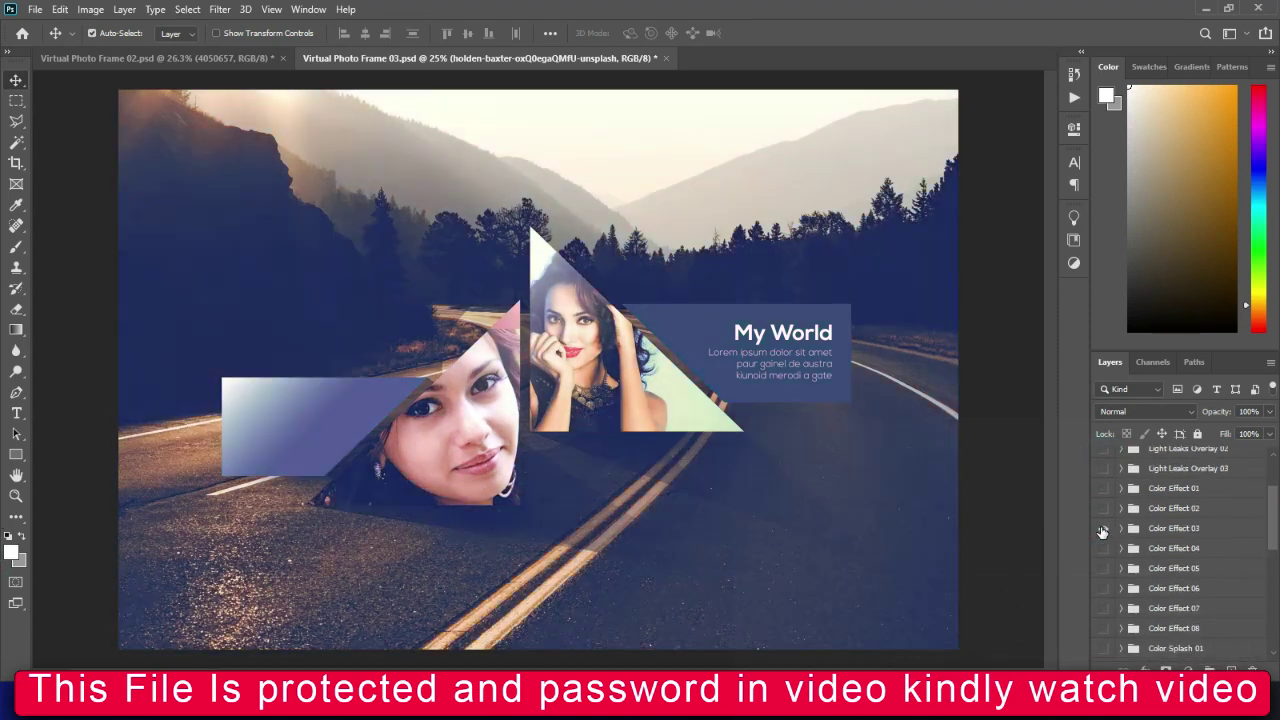
pyautogui.click(1103, 529)
pyautogui.click(1104, 566)
pyautogui.click(1104, 563)
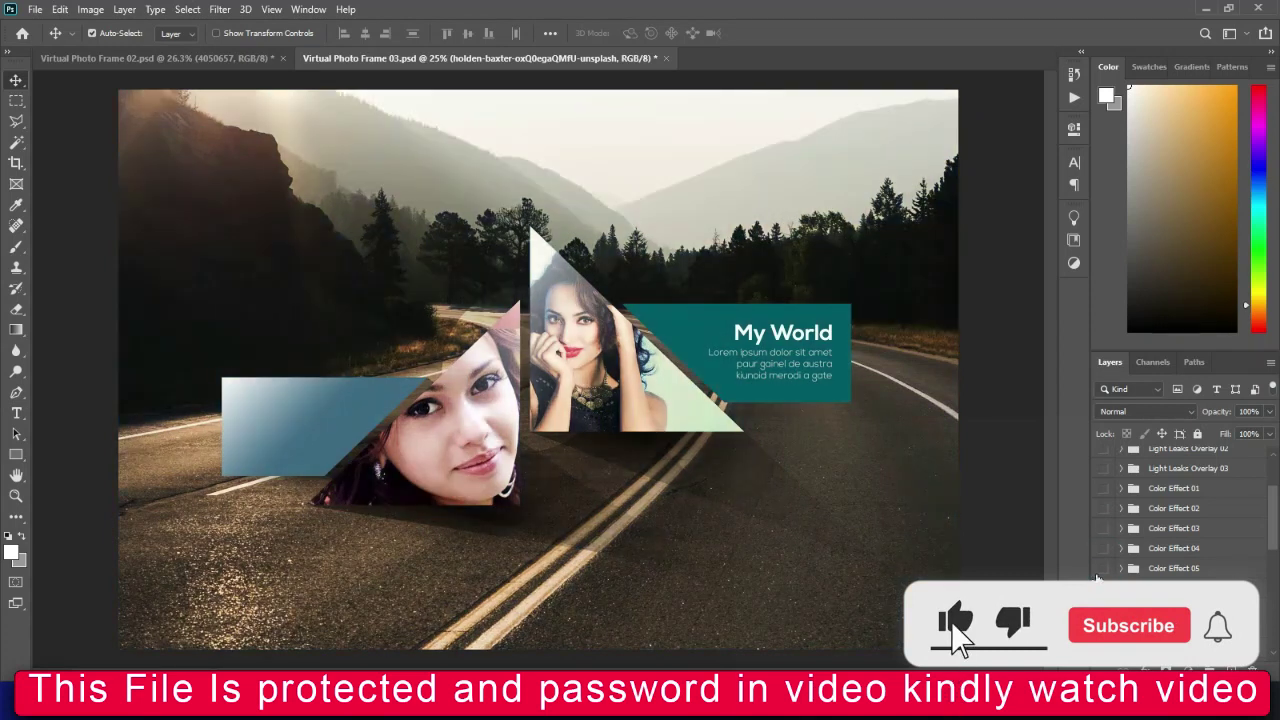
pyautogui.click(1103, 567)
pyautogui.click(1103, 567)
pyautogui.click(1104, 584)
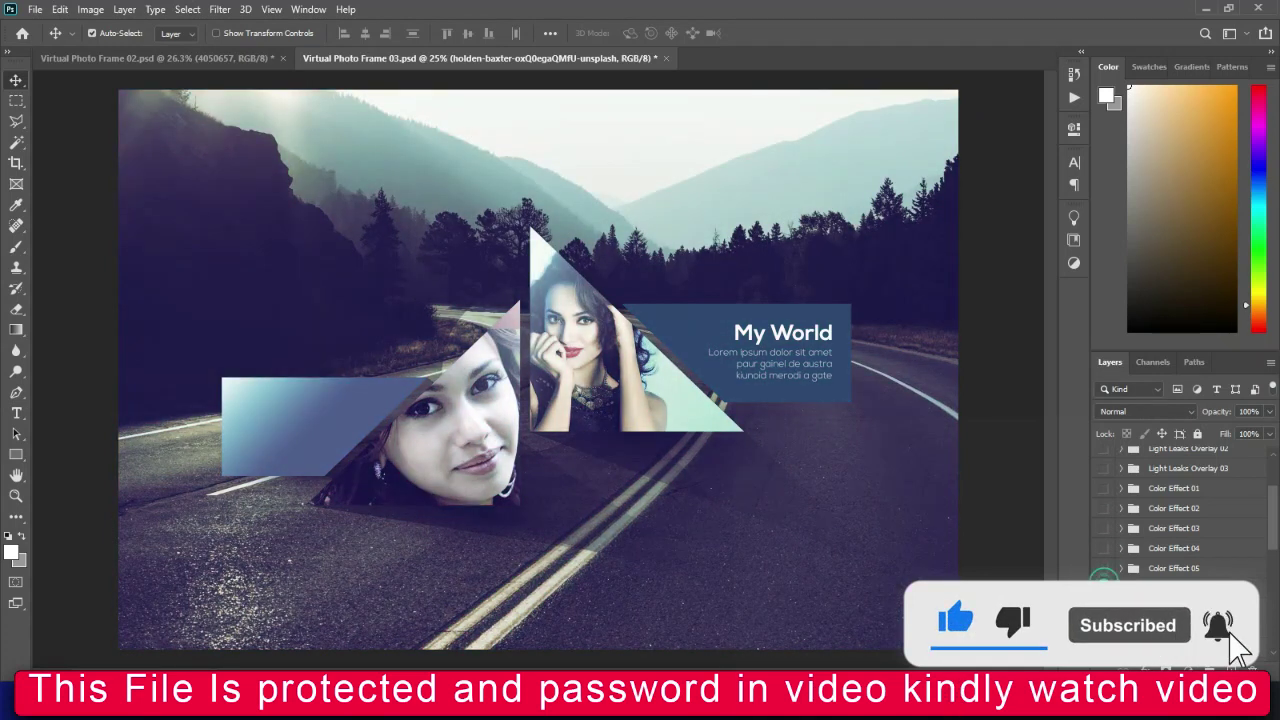
pyautogui.click(1104, 584)
# Open the Virtual Photo Frame 06 PSD from the Virtual_Photo_Frame PSD folder.
pyautogui.click(851, 701)
pyautogui.click(1018, 622)
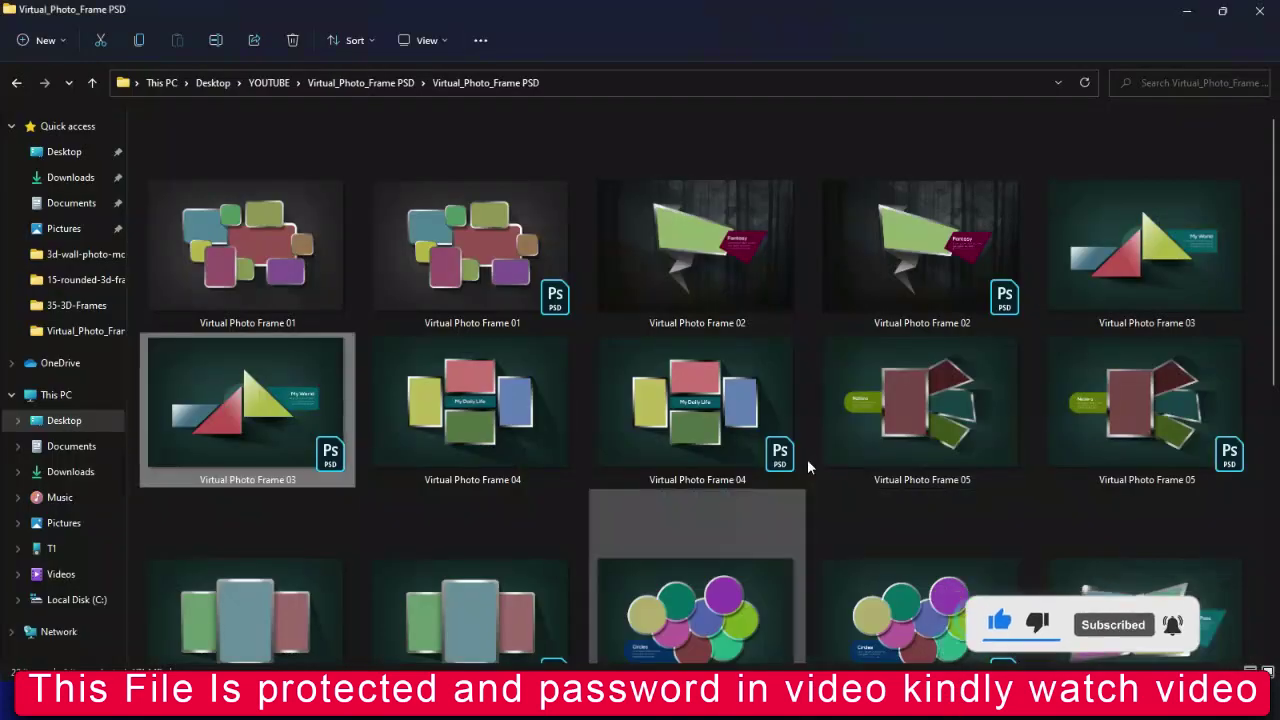
pyautogui.click(412, 409)
pyautogui.click(645, 407)
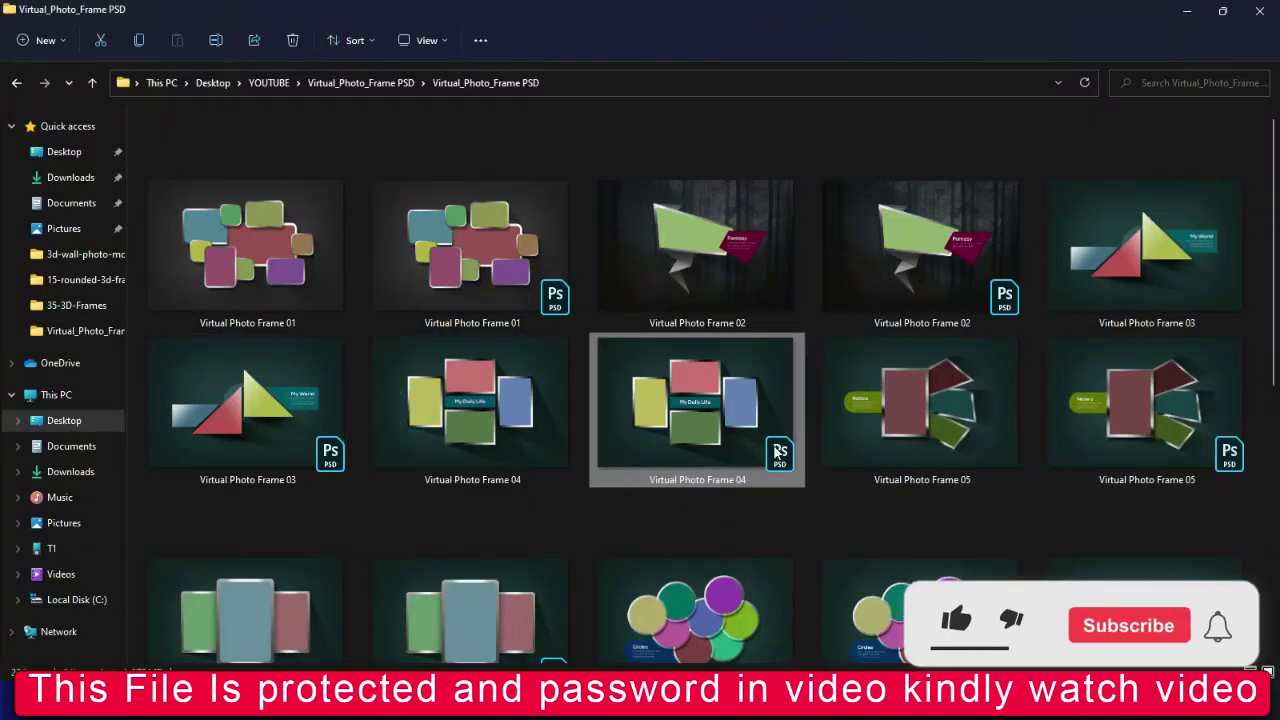
pyautogui.click(950, 404)
pyautogui.click(1128, 421)
pyautogui.scroll(-2, 510, 480)
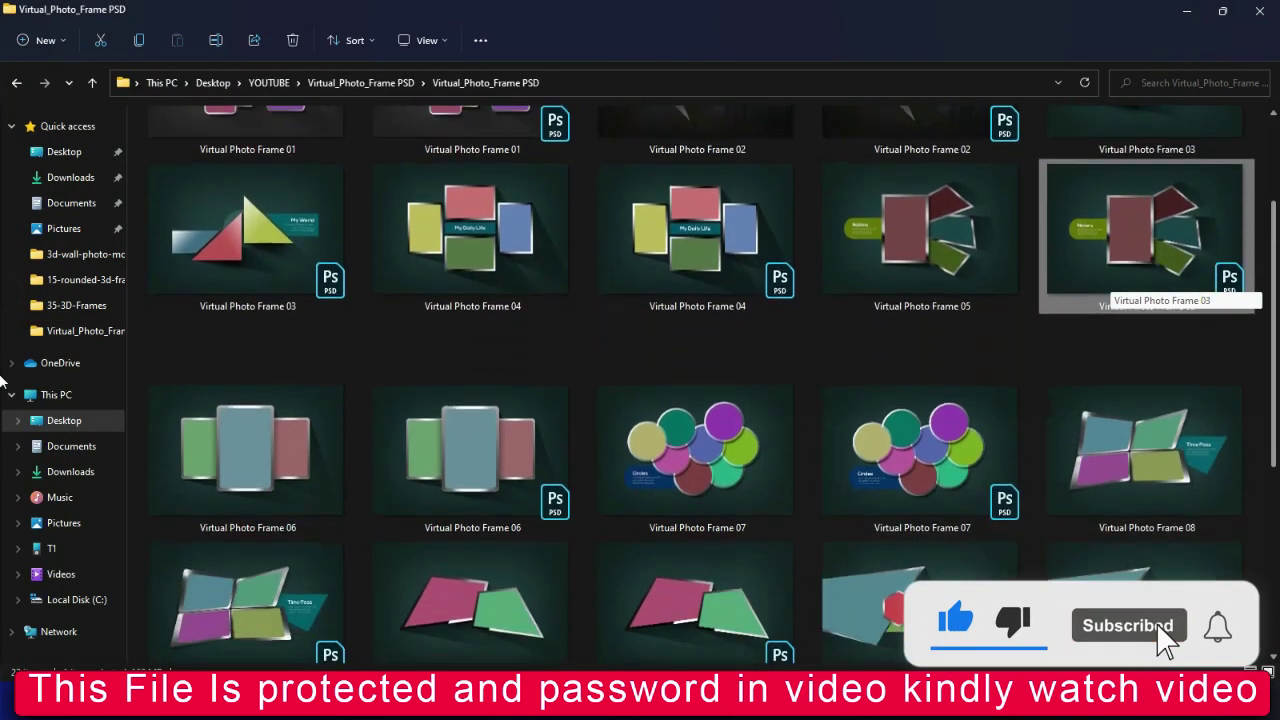
pyautogui.doubleClick(510, 480)
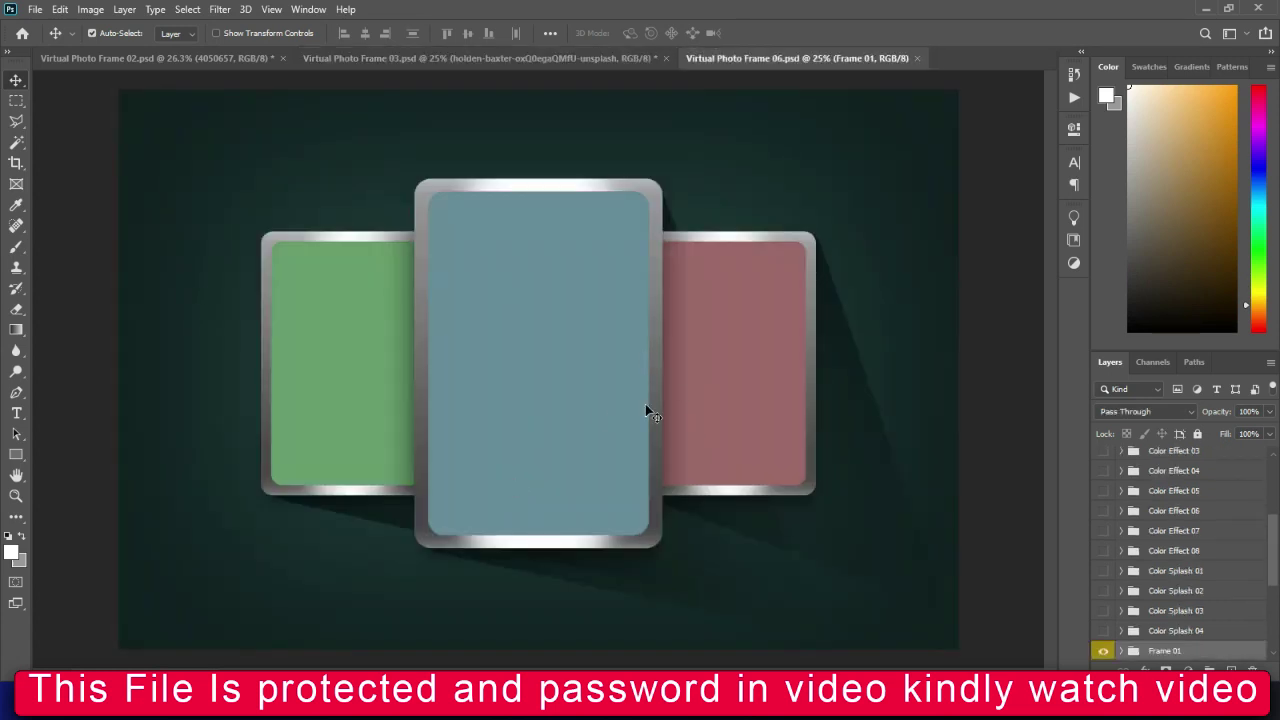
# Place the Downloads photo of the man in glasses and a blue shirt inside the Frame 01 group.
pyautogui.click(645, 404)
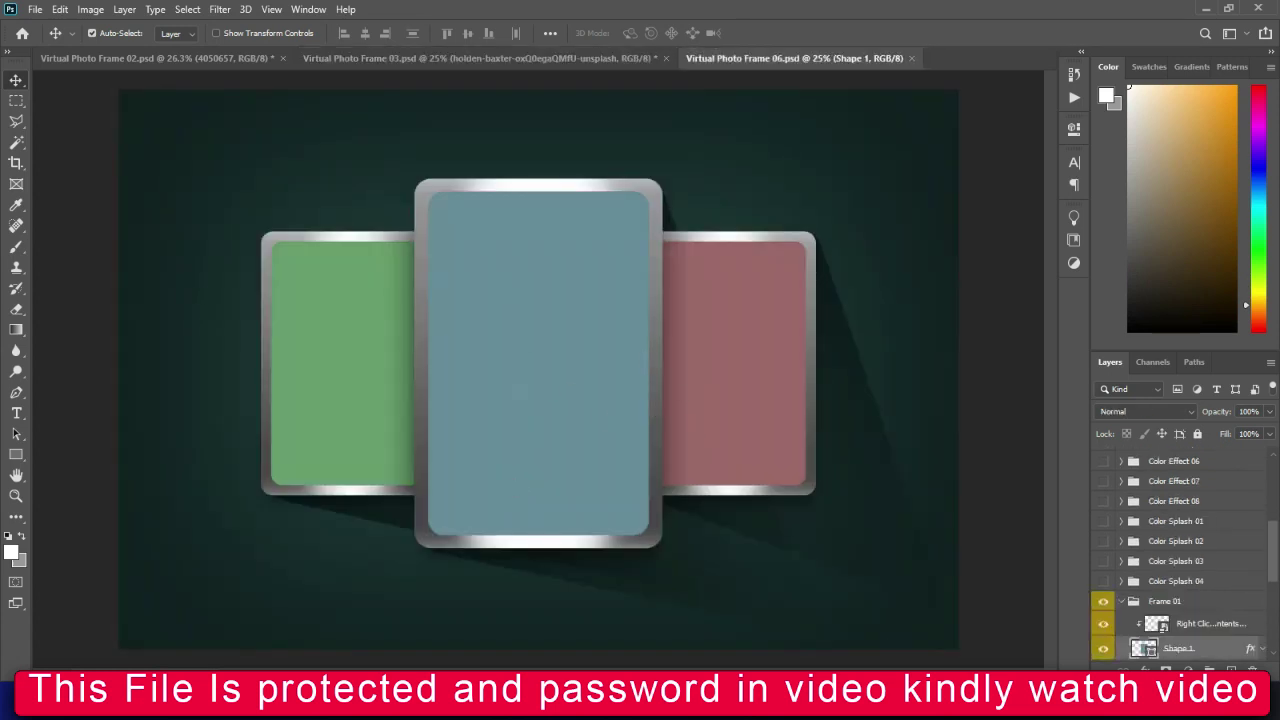
pyautogui.moveTo(824, 705)
pyautogui.click(851, 622)
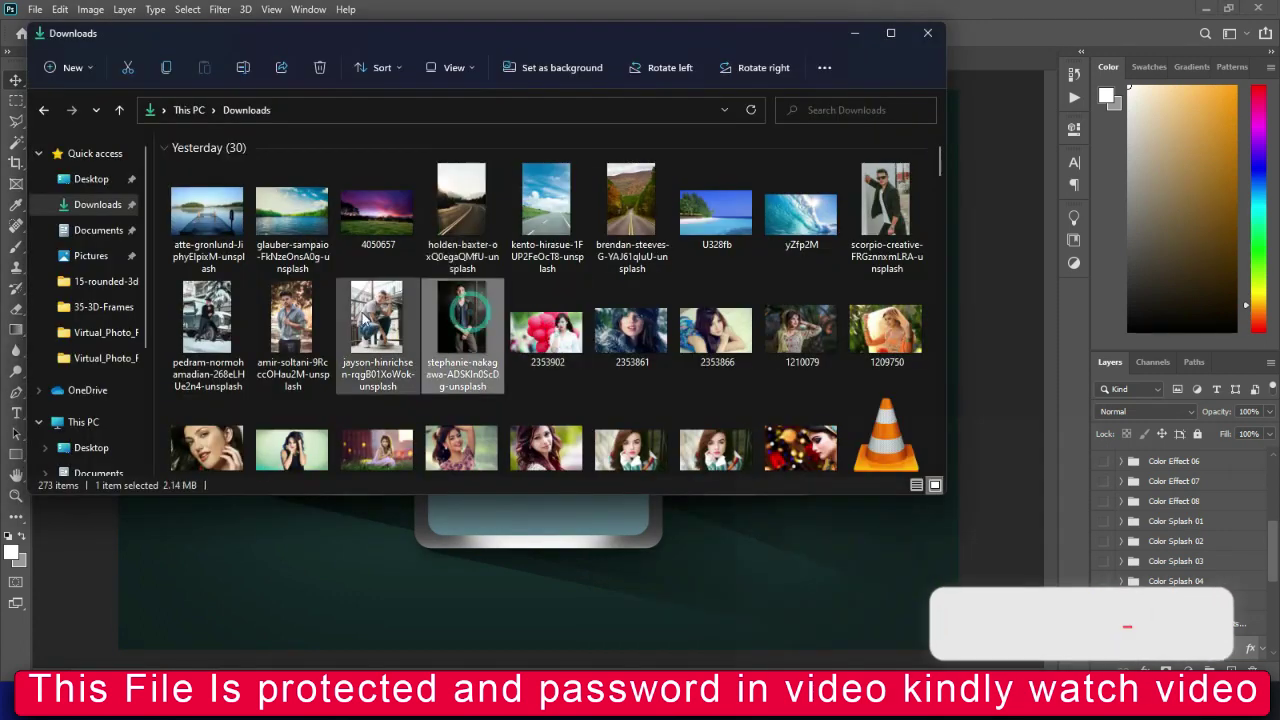
pyautogui.moveTo(291, 320); pyautogui.dragTo(580, 312)
pyautogui.press('Return')
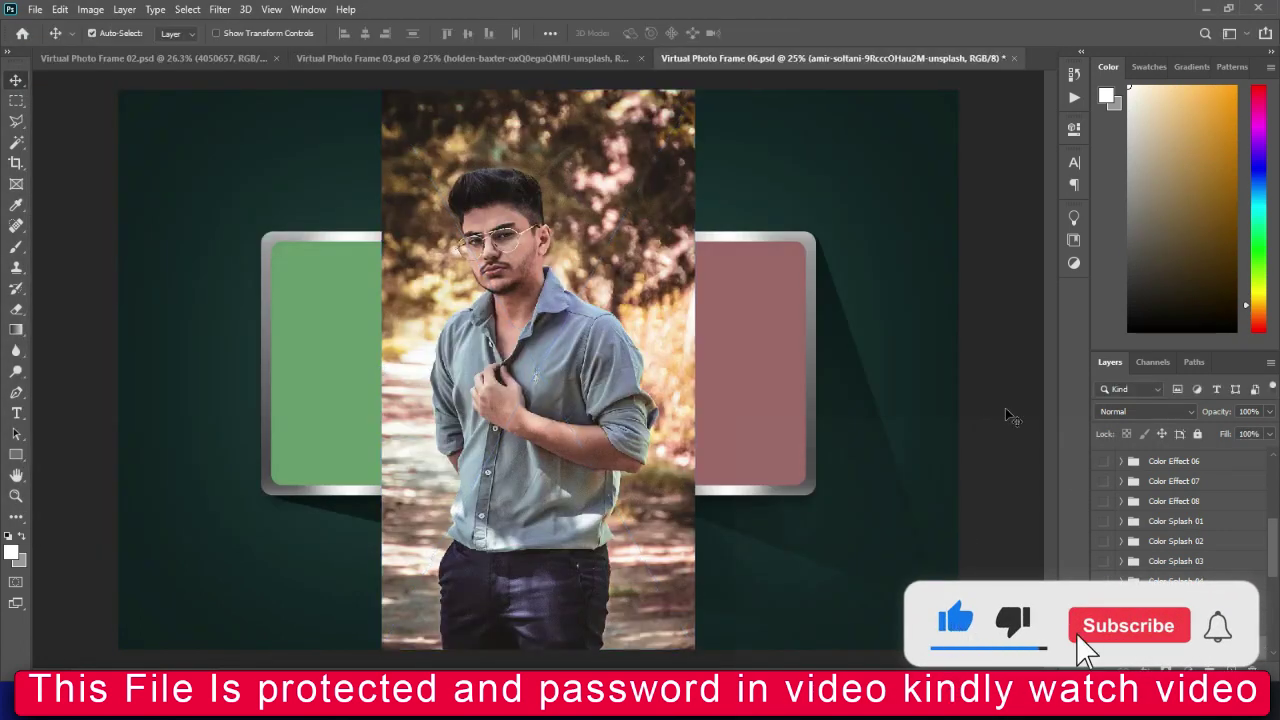
# Clip the blue-shirt portrait to Frame 01's shape and shift it down so the whole head fits inside the centre frame.
pyautogui.keyDown('alt'); pyautogui.click(1203, 548); pyautogui.keyUp('alt')
pyautogui.moveTo(1208, 571); pyautogui.dragTo(1208, 576)
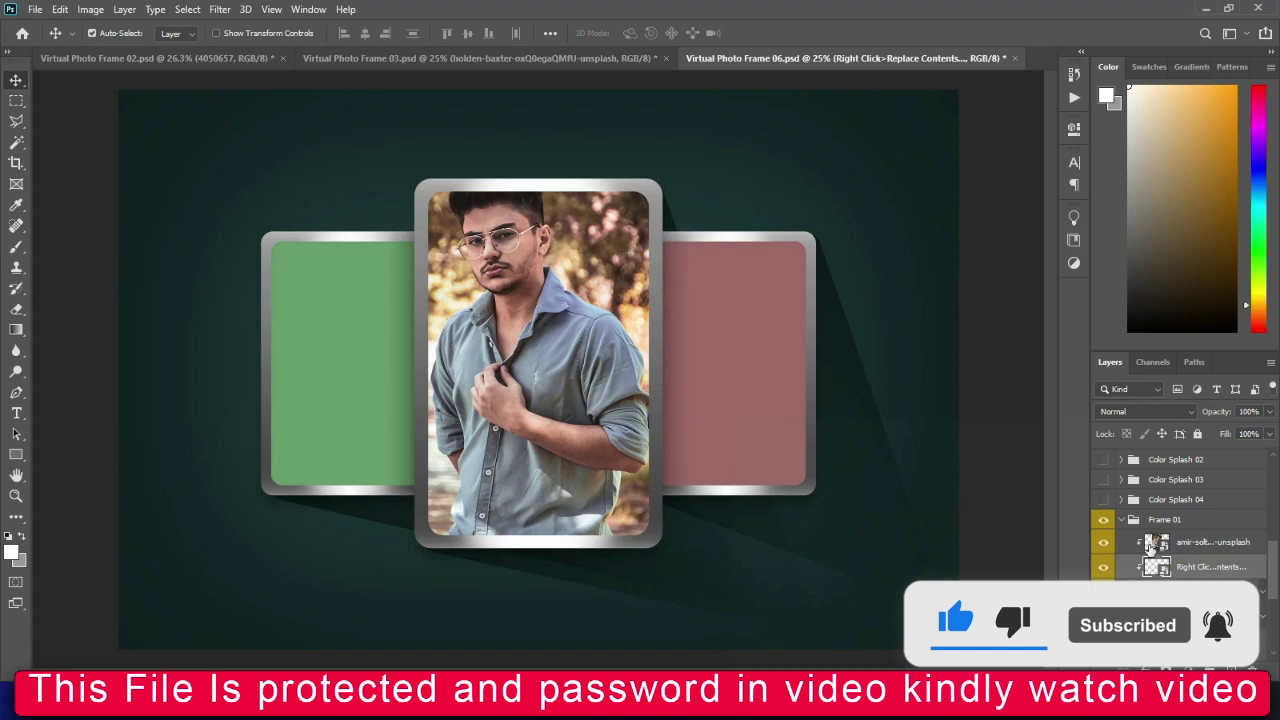
pyautogui.moveTo(513, 343); pyautogui.dragTo(526, 371)
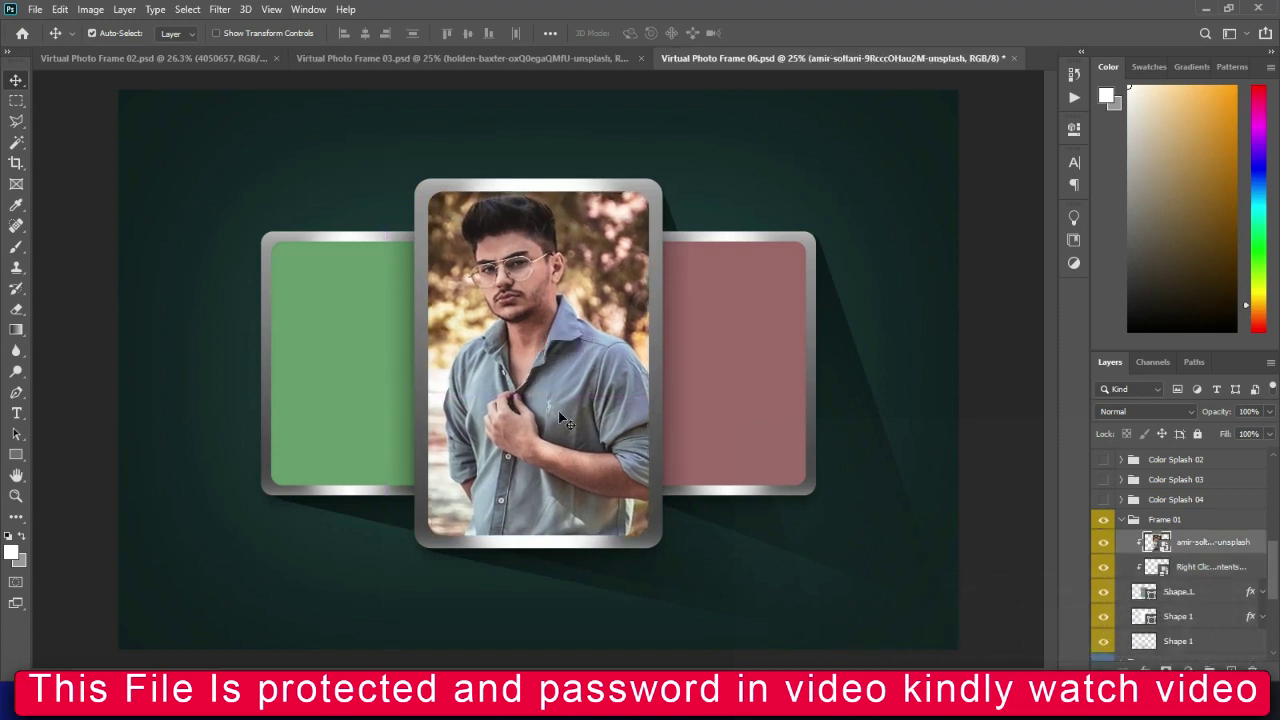
# Place the photo of the crouching man in Frame 02, scaled to 44.31% and positioned over the red frame.
pyautogui.click(721, 430)
pyautogui.click(1155, 622)
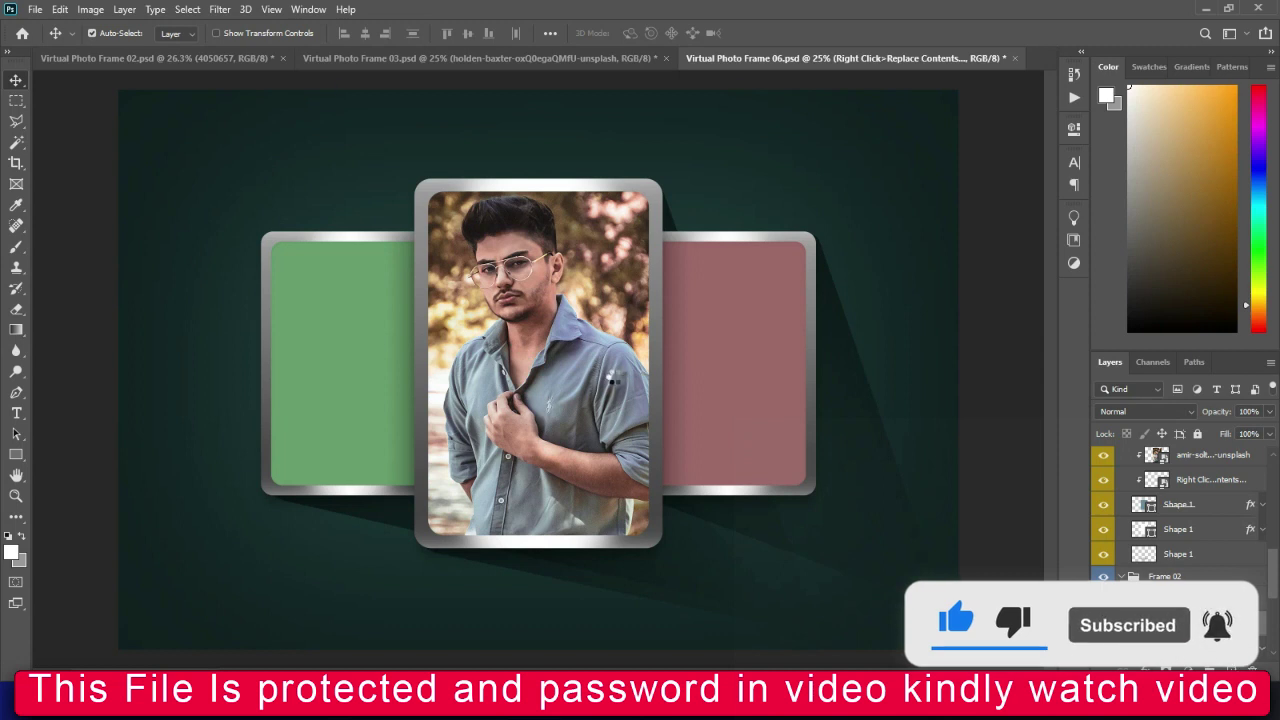
pyautogui.moveTo(538, 90); pyautogui.dragTo(540, 150)
pyautogui.moveTo(696, 374); pyautogui.dragTo(836, 381)
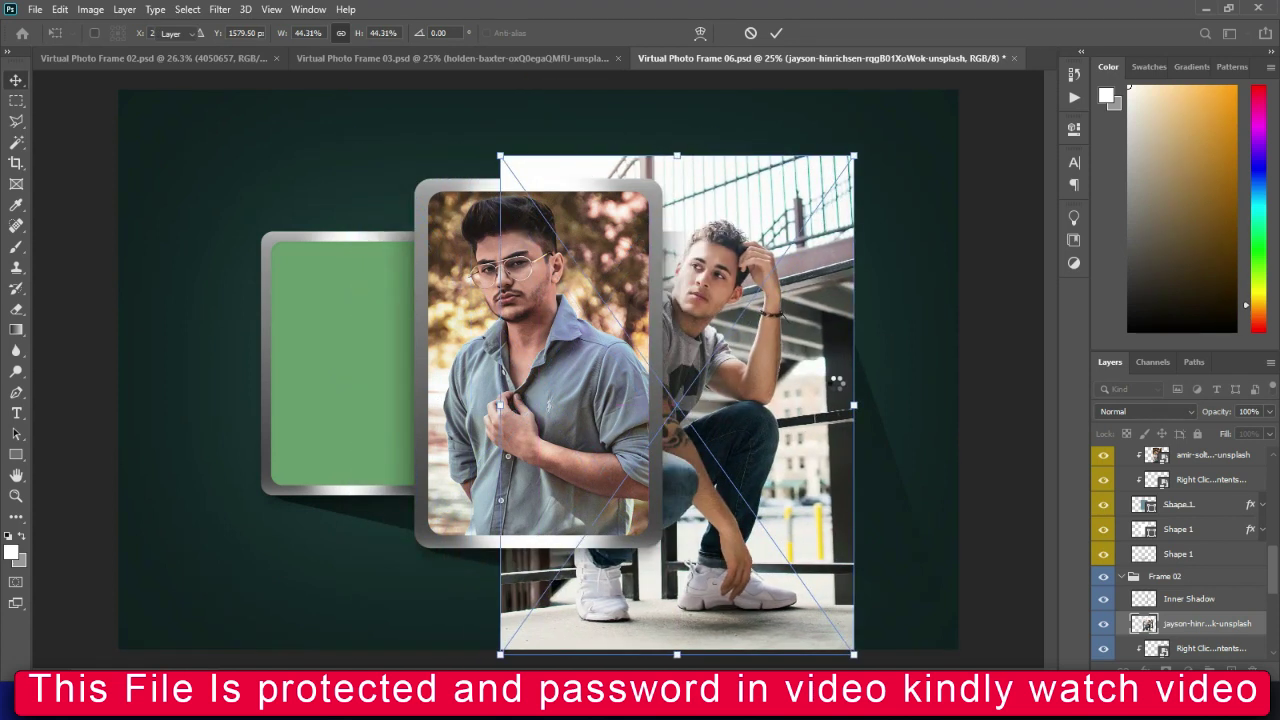
pyautogui.press('Return')
# Clip the crouching man's photo to Frame 02's shape and adjust its position inside the frame.
pyautogui.scroll(-1, 1180, 560)
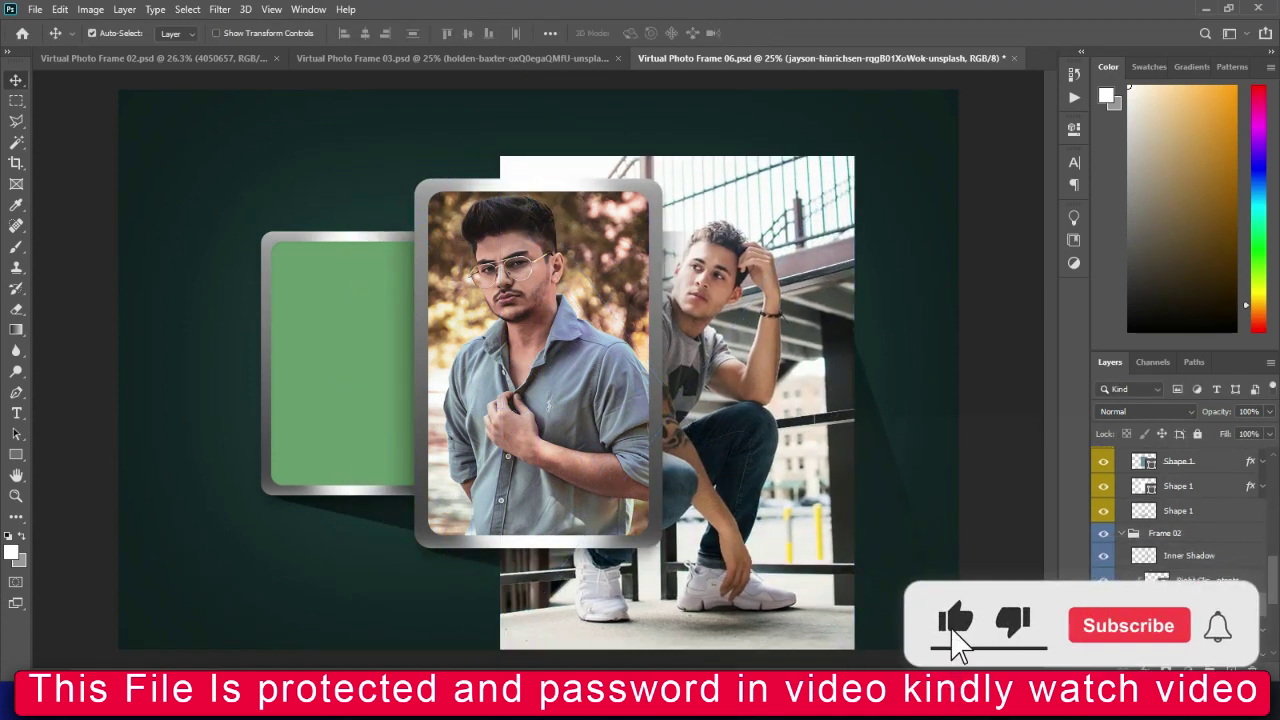
pyautogui.keyDown('alt'); pyautogui.click(1180, 617); pyautogui.keyUp('alt')
pyautogui.moveTo(1196, 349); pyautogui.dragTo(1194, 162)
pyautogui.moveTo(712, 370); pyautogui.dragTo(740, 395)
# Place the Downloads photo of the man in a black sweater beside the snowy car in Frame 03 and move it over the green frame.
pyautogui.click(394, 351)
pyautogui.click(854, 715)
pyautogui.click(837, 623)
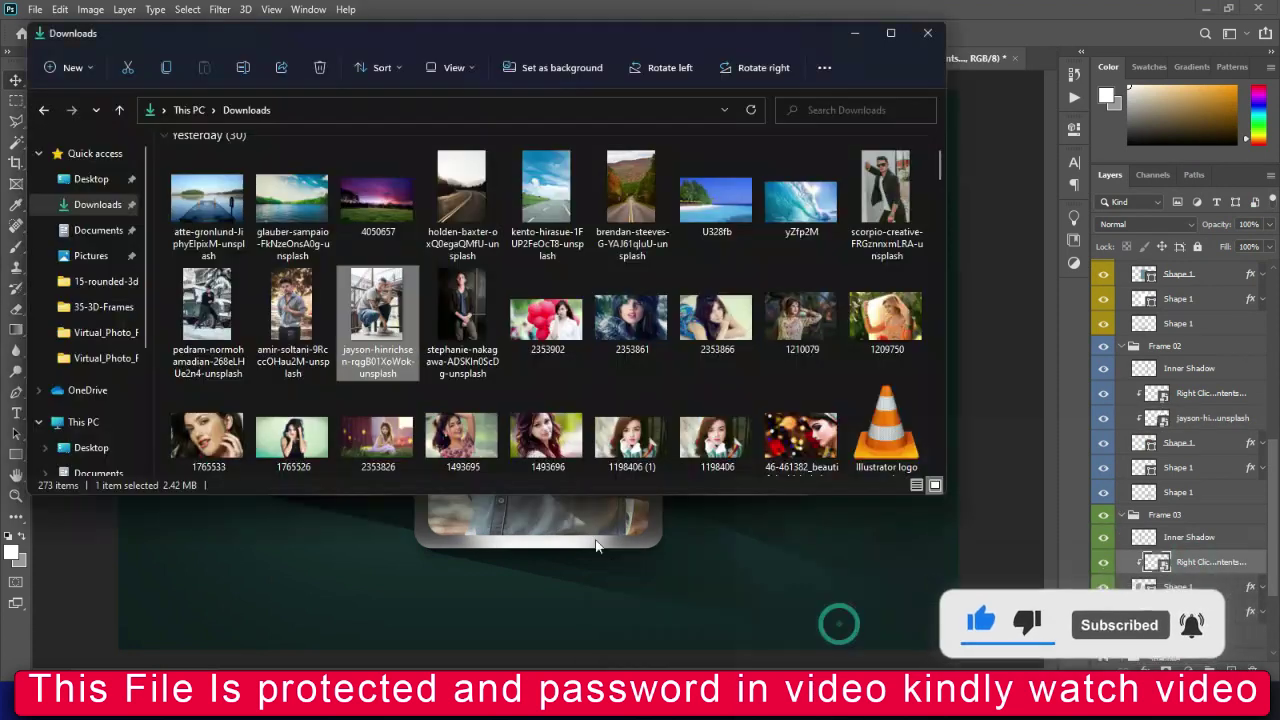
pyautogui.click(294, 305)
pyautogui.moveTo(200, 293); pyautogui.dragTo(369, 538)
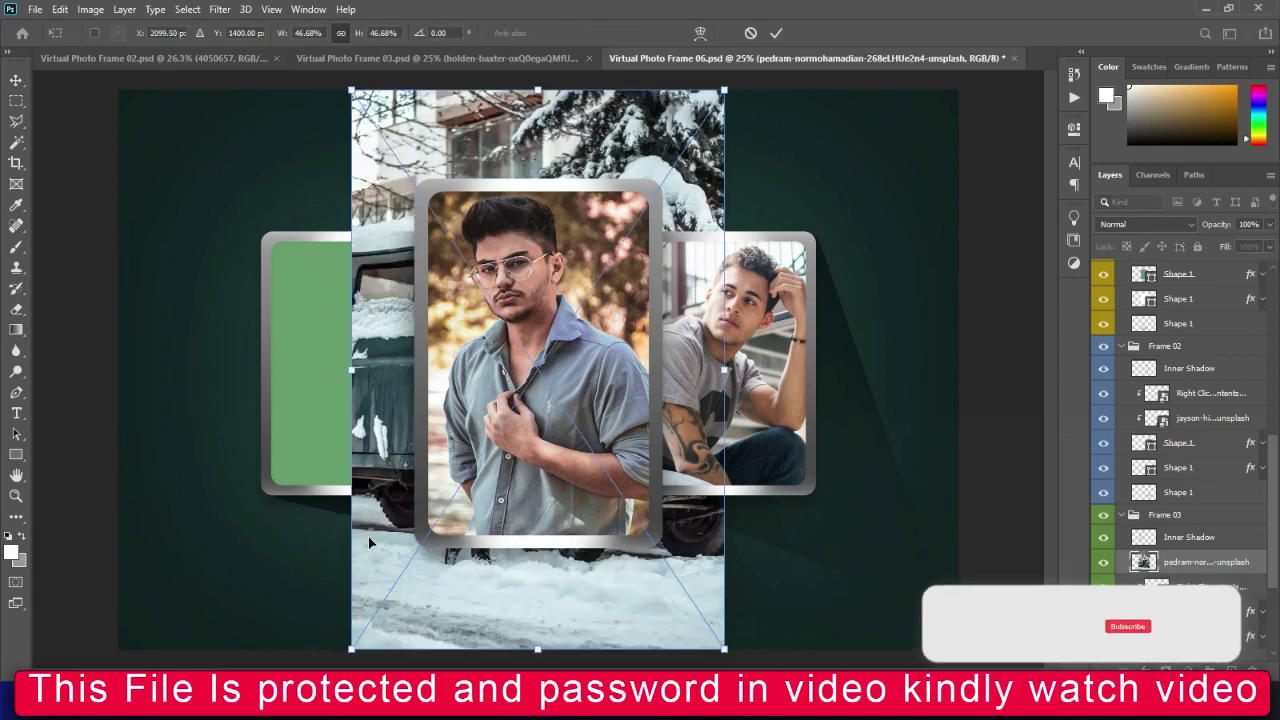
pyautogui.moveTo(653, 121); pyautogui.dragTo(443, 139)
pyautogui.press('Return')
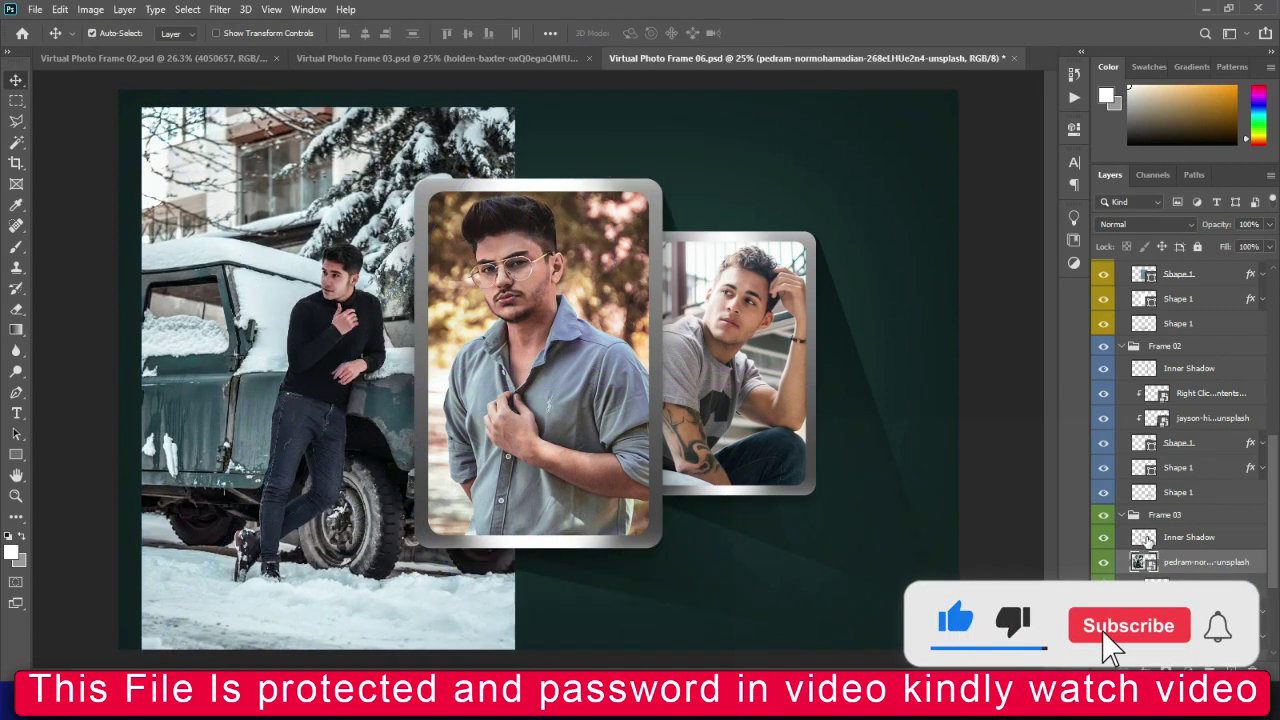
# Clip the black-sweater photo to Frame 03's shape, adjust its position inside the frame, and collapse the three frame groups.
pyautogui.hotkey('ctrl', 'alt', 'g')
pyautogui.moveTo(335, 354); pyautogui.dragTo(352, 364)
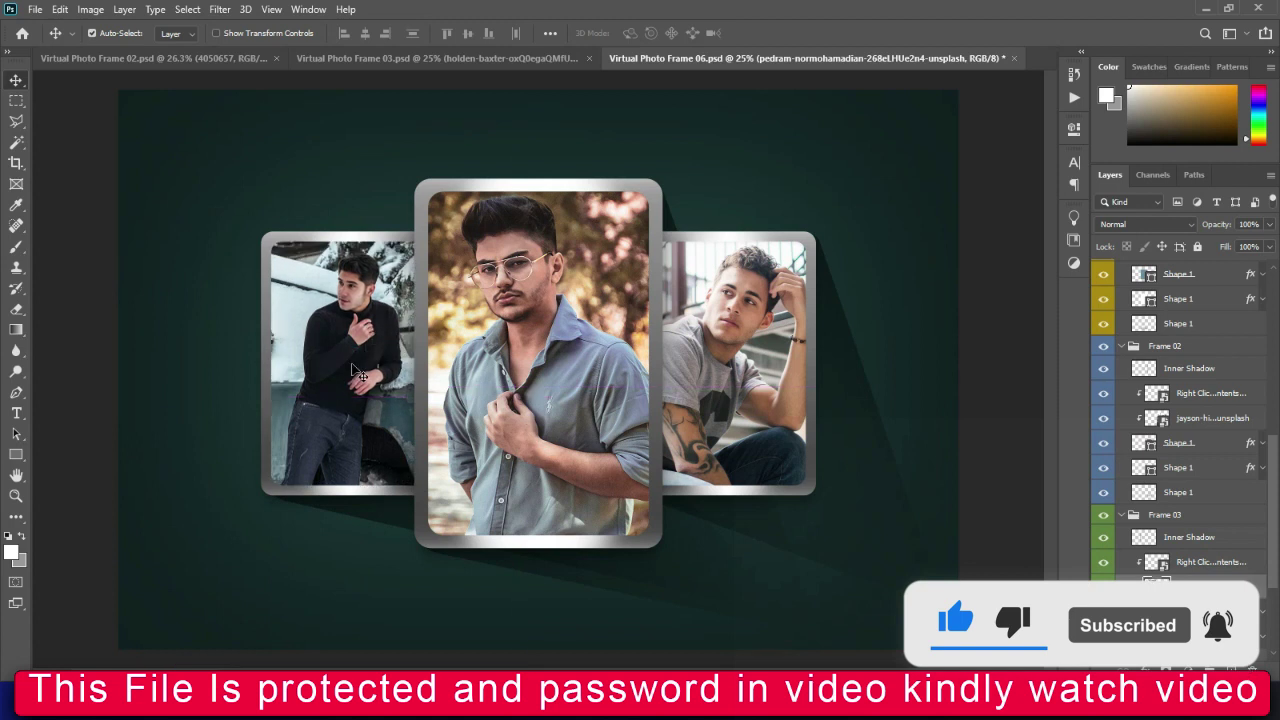
pyautogui.click(1121, 514)
pyautogui.click(1122, 464)
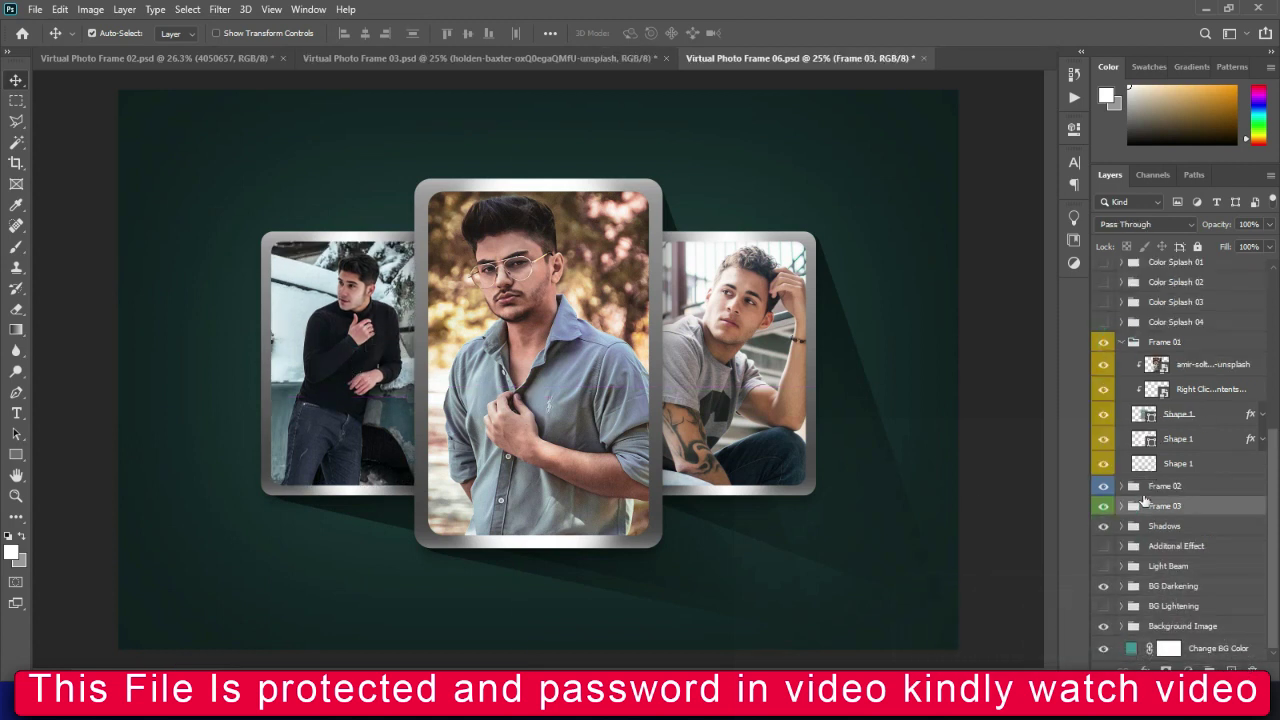
pyautogui.click(1122, 342)
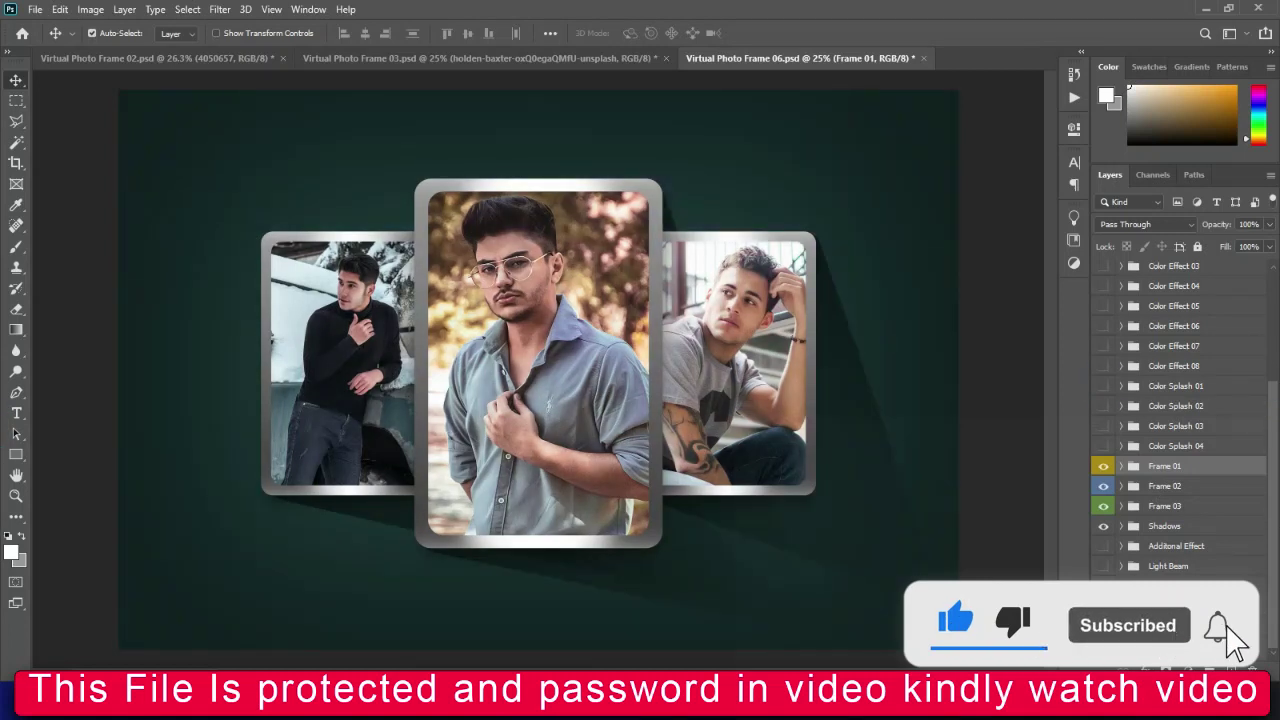
# Hide the BG Darkening group and place the beach photo U328fb above it, enlarged to about 826% to cover the whole canvas.
pyautogui.click(1103, 586)
pyautogui.click(1170, 586)
pyautogui.click(848, 704)
pyautogui.click(843, 612)
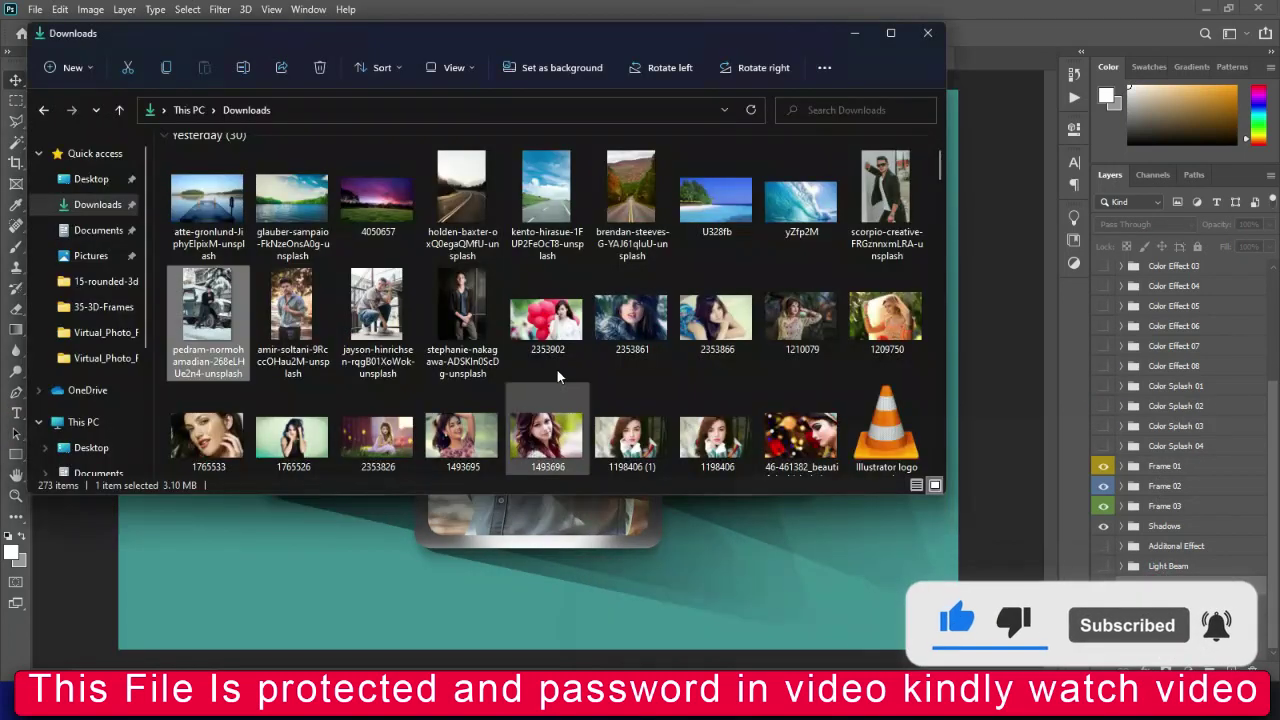
pyautogui.click(737, 197)
pyautogui.moveTo(737, 195); pyautogui.dragTo(729, 561)
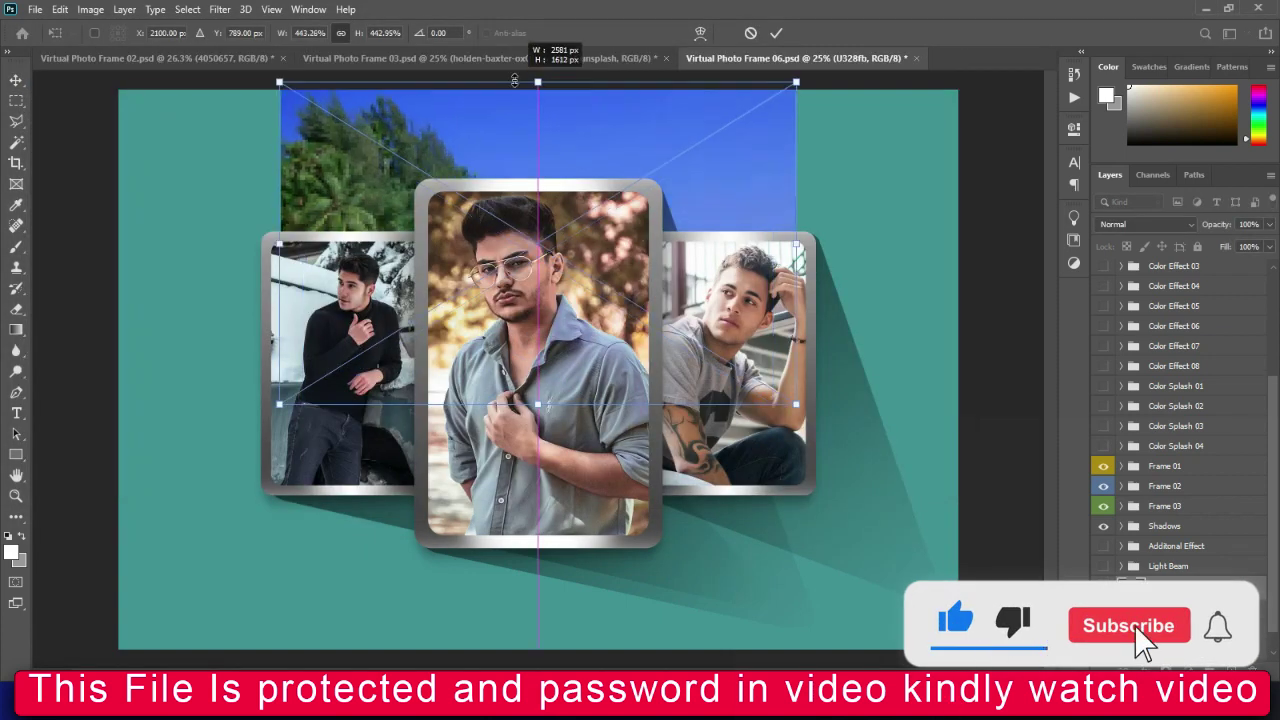
pyautogui.moveTo(536, 401); pyautogui.dragTo(538, 666)
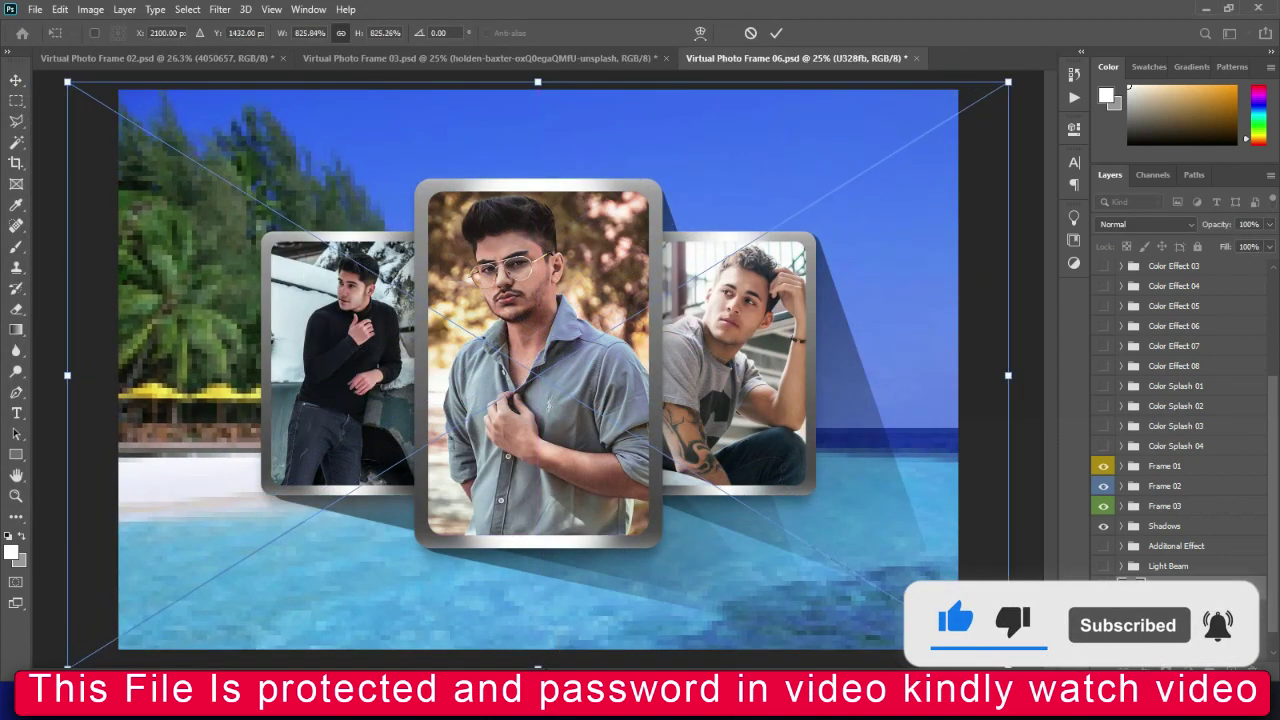
pyautogui.press('Return')
# Preview Color Splash 04, 03, 02 and 01 and Color Effect 08 one at a time over the beach composition.
pyautogui.click(1104, 447)
pyautogui.click(1104, 447)
pyautogui.click(1104, 428)
pyautogui.click(1104, 428)
pyautogui.click(1103, 408)
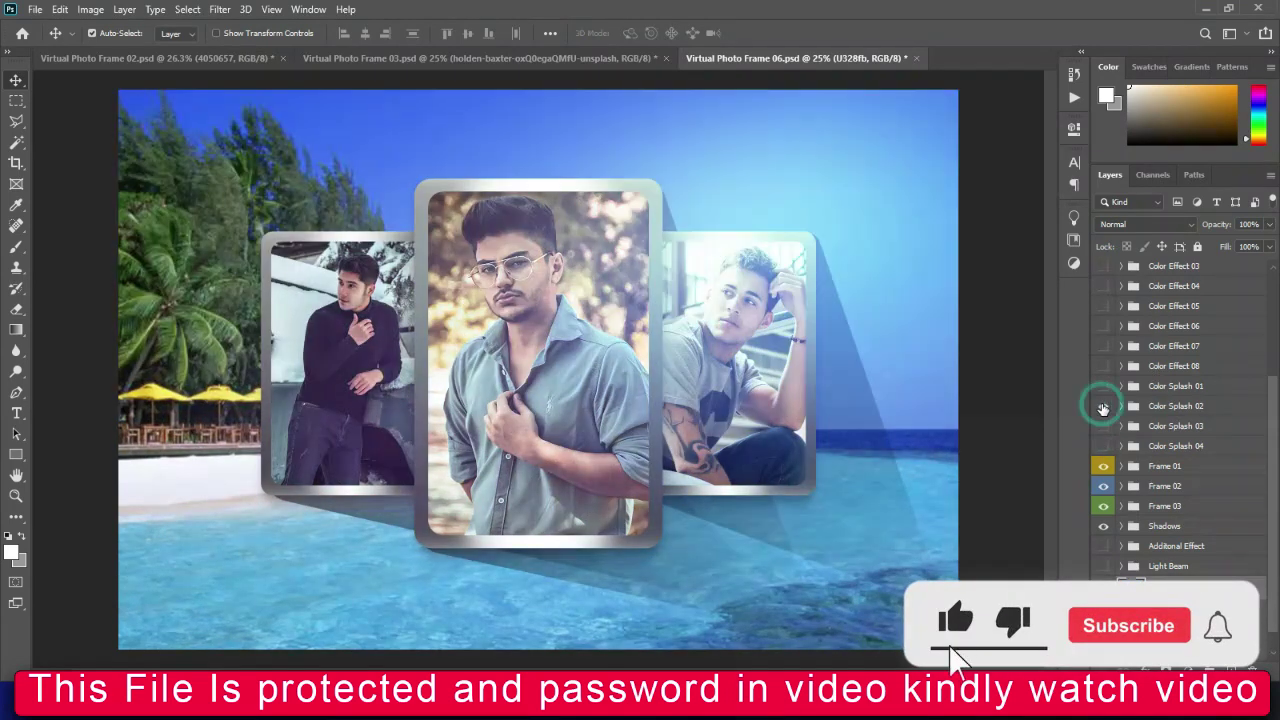
pyautogui.click(1103, 407)
pyautogui.click(1104, 387)
pyautogui.click(1104, 387)
pyautogui.click(1104, 386)
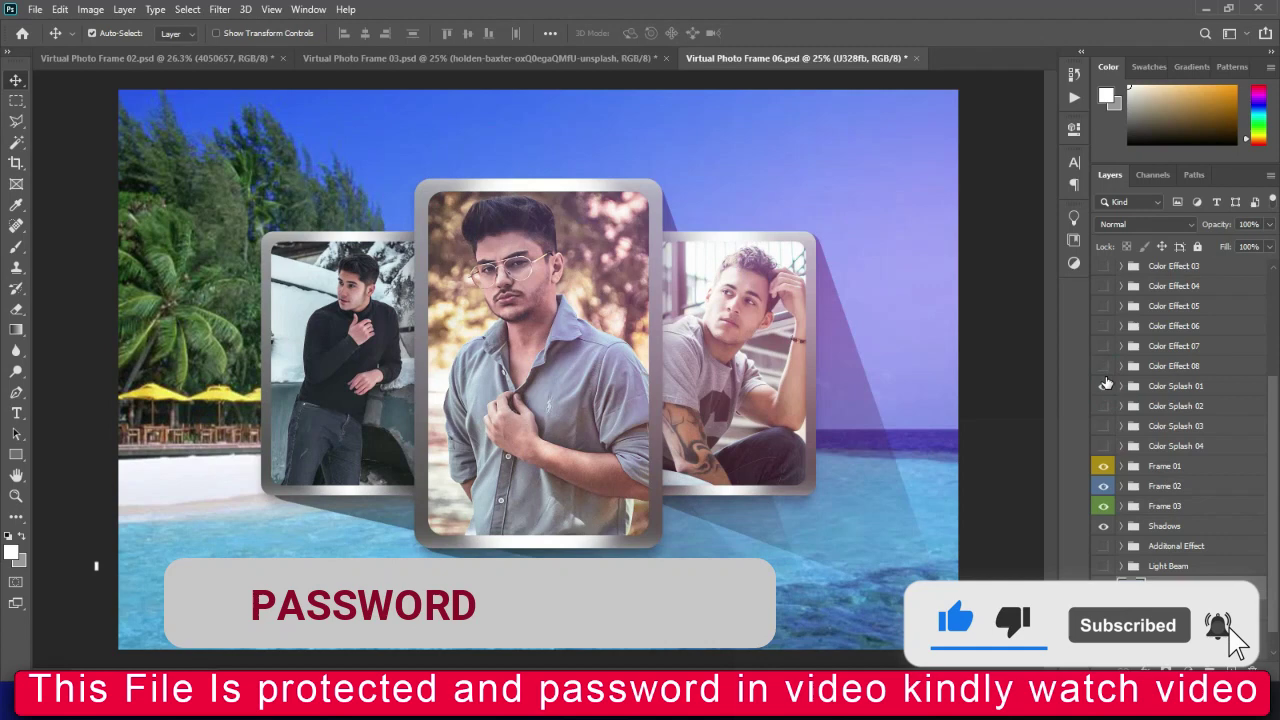
pyautogui.click(1104, 385)
pyautogui.click(1102, 368)
pyautogui.click(1103, 369)
# Switch to the Virtual_Photo_Frame PSD folder in File Explorer and open the Virtual Photo Frame 10 template.
pyautogui.click(852, 700)
pyautogui.click(1030, 620)
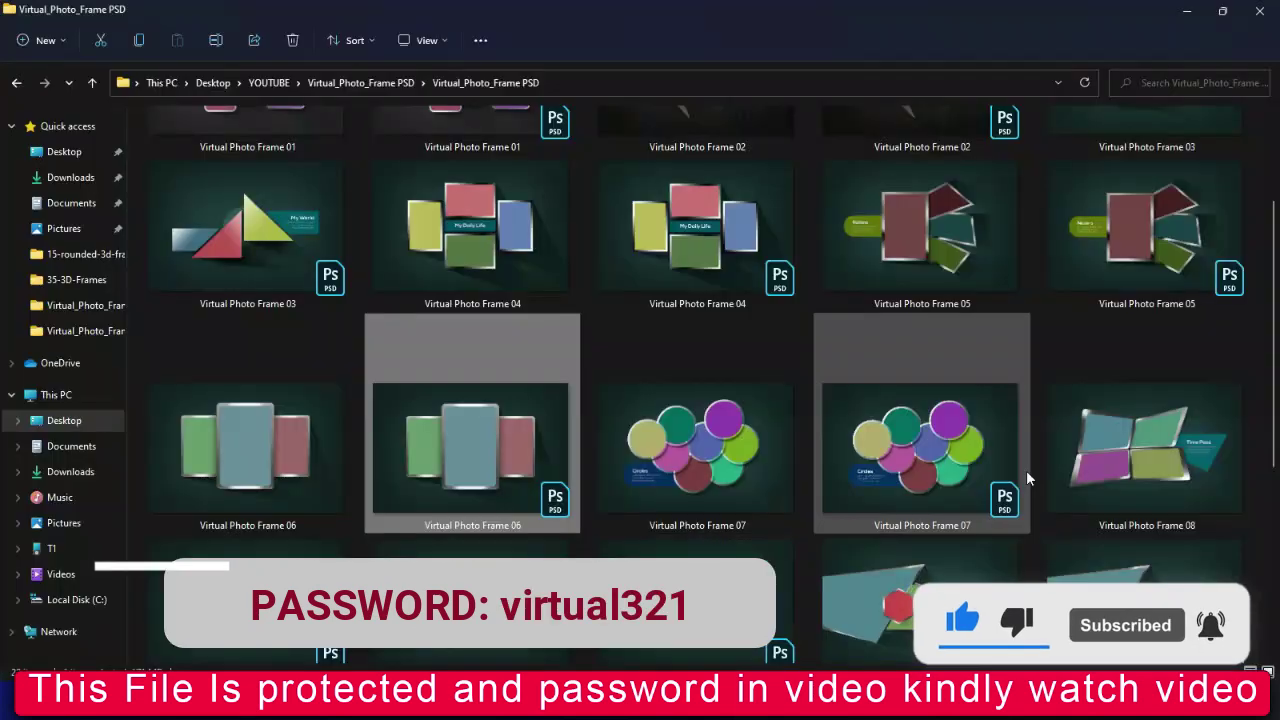
pyautogui.doubleClick(985, 450)
pyautogui.scroll(-2, 900, 300)
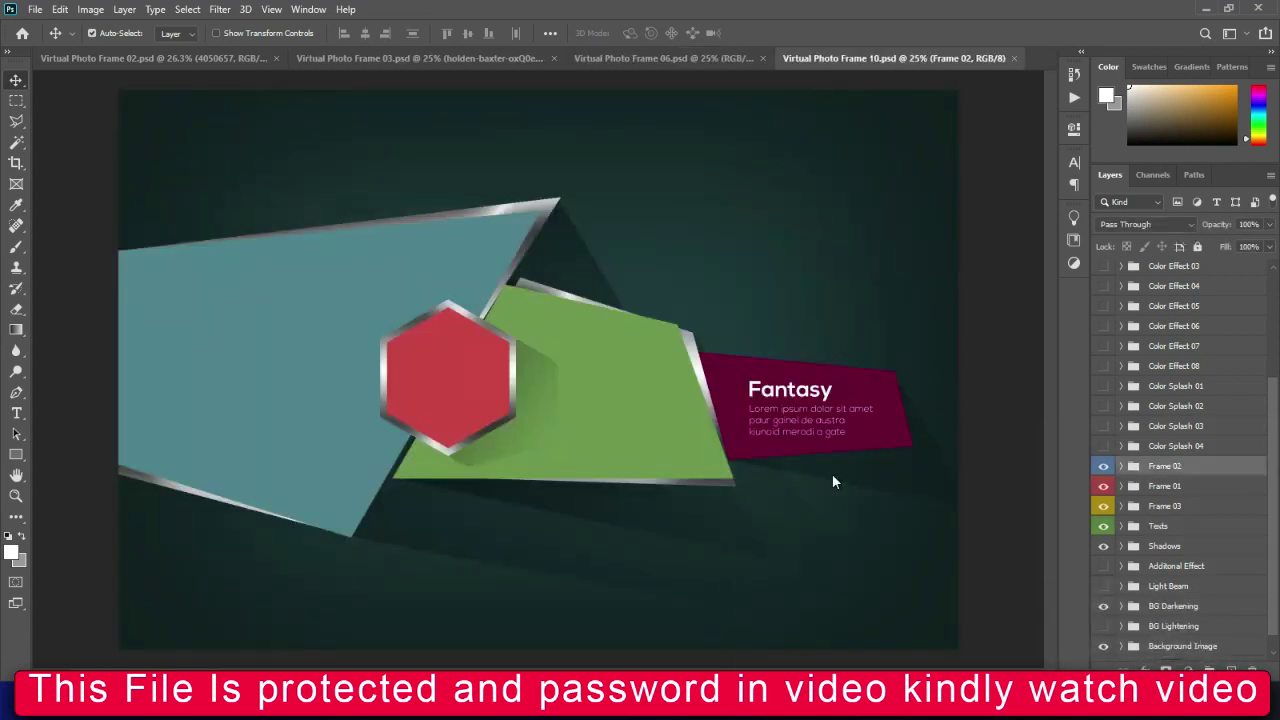
# Place photo 1198406 in the Frame 01 group, enlarge and position it over the large blue frame, and clip it to the frame's shape.
pyautogui.click(275, 290)
pyautogui.click(1205, 509)
pyautogui.moveTo(855, 706)
pyautogui.click(855, 615)
pyautogui.click(517, 440)
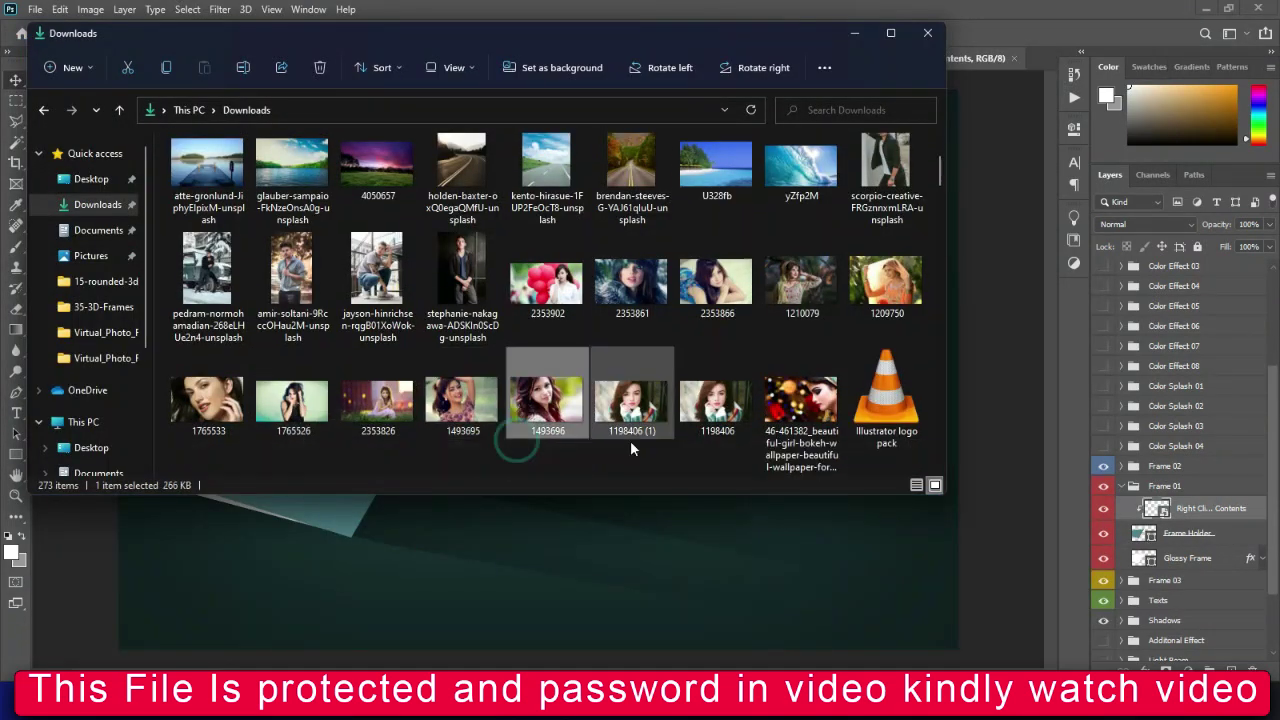
pyautogui.moveTo(716, 404); pyautogui.dragTo(440, 530)
pyautogui.moveTo(731, 263); pyautogui.dragTo(844, 200)
pyautogui.moveTo(564, 278); pyautogui.dragTo(346, 272)
pyautogui.press('Return')
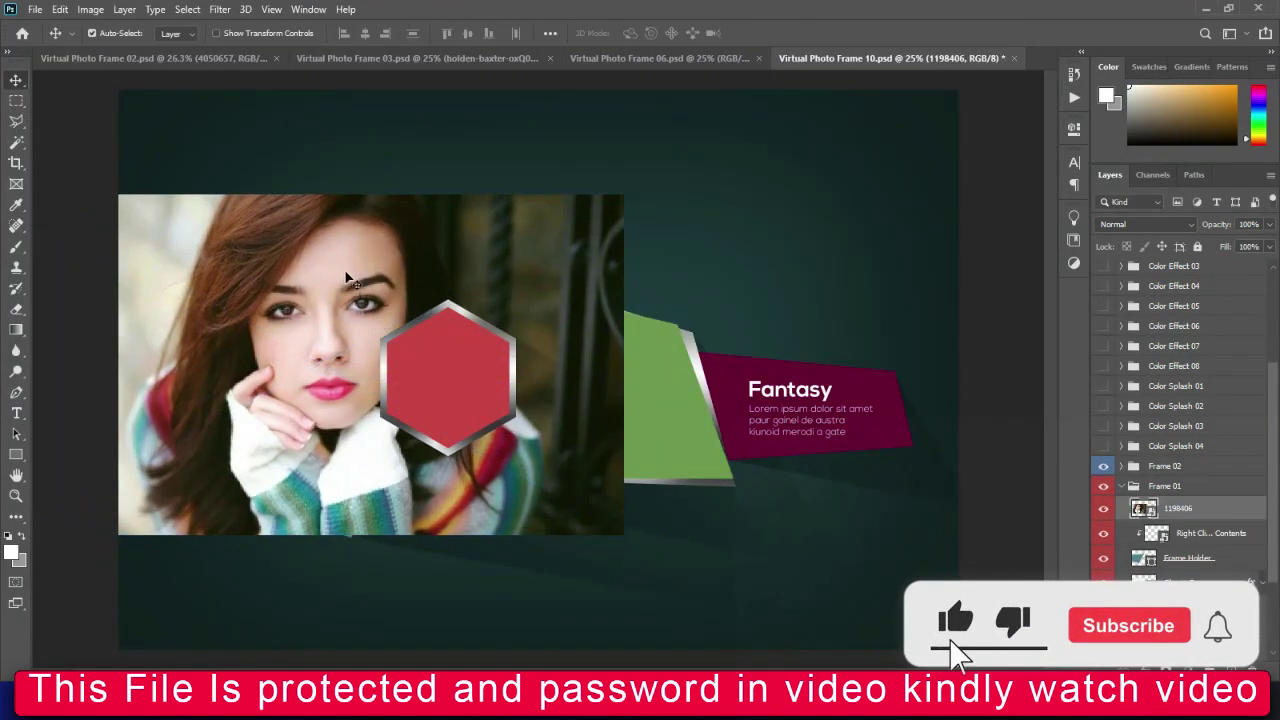
pyautogui.moveTo(1200, 510); pyautogui.dragTo(1210, 543)
# Place photo 2353866 in Frame 02 over the red hexagon, clip it to the frame holder and adjust its position.
pyautogui.click(450, 385)
pyautogui.click(1205, 490)
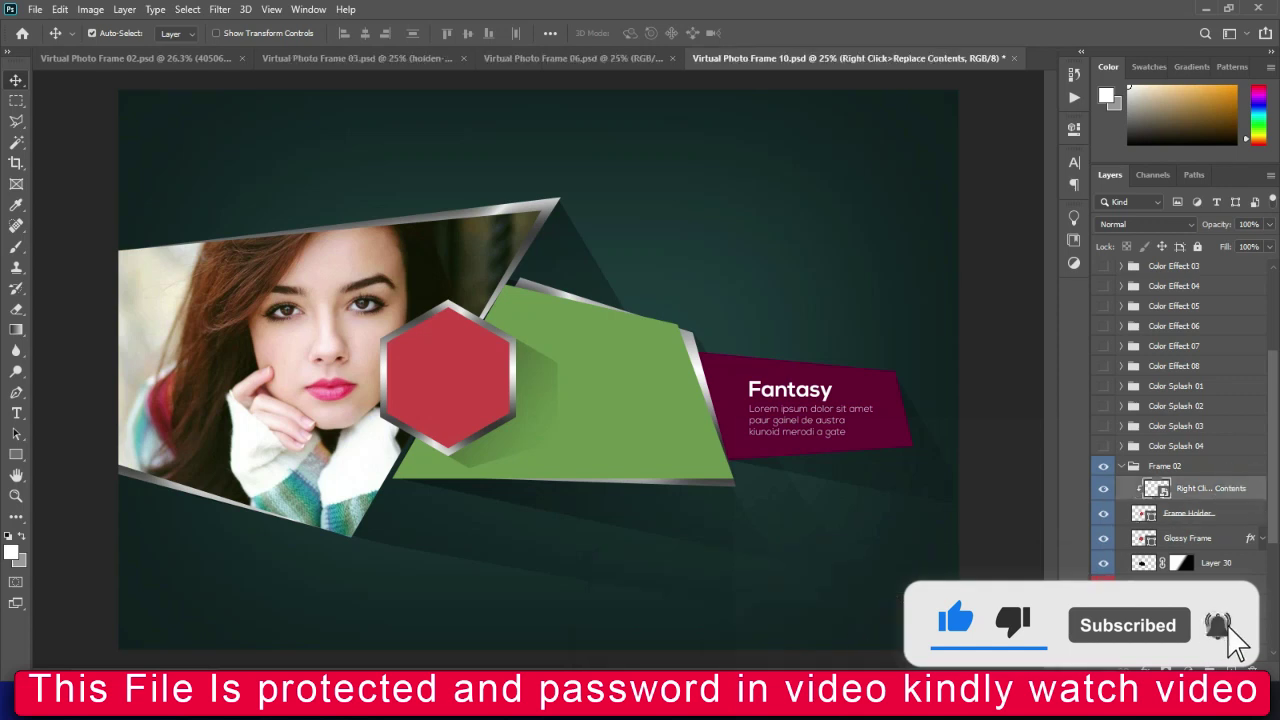
pyautogui.click(855, 615)
pyautogui.moveTo(717, 218); pyautogui.dragTo(530, 530)
pyautogui.moveTo(466, 388); pyautogui.dragTo(366, 400)
pyautogui.press('Return')
pyautogui.moveTo(1192, 490); pyautogui.dragTo(1213, 524)
pyautogui.moveTo(468, 352); pyautogui.dragTo(448, 351)
# Place photo 2353861 in Frame 03, clip it to the green frame's shape, adjust its position and collapse the frame groups.
pyautogui.click(600, 400)
pyautogui.click(1207, 628)
pyautogui.click(855, 615)
pyautogui.moveTo(631, 222); pyautogui.dragTo(577, 637)
pyautogui.press('Return')
pyautogui.moveTo(1203, 627); pyautogui.dragTo(1210, 655)
pyautogui.moveTo(618, 397)
pyautogui.mouseDown()
pyautogui.moveTo(652, 408)
pyautogui.moveTo(638, 411)
pyautogui.mouseUp()
pyautogui.click(1122, 339)
pyautogui.click(1122, 359)
pyautogui.click(1122, 386)
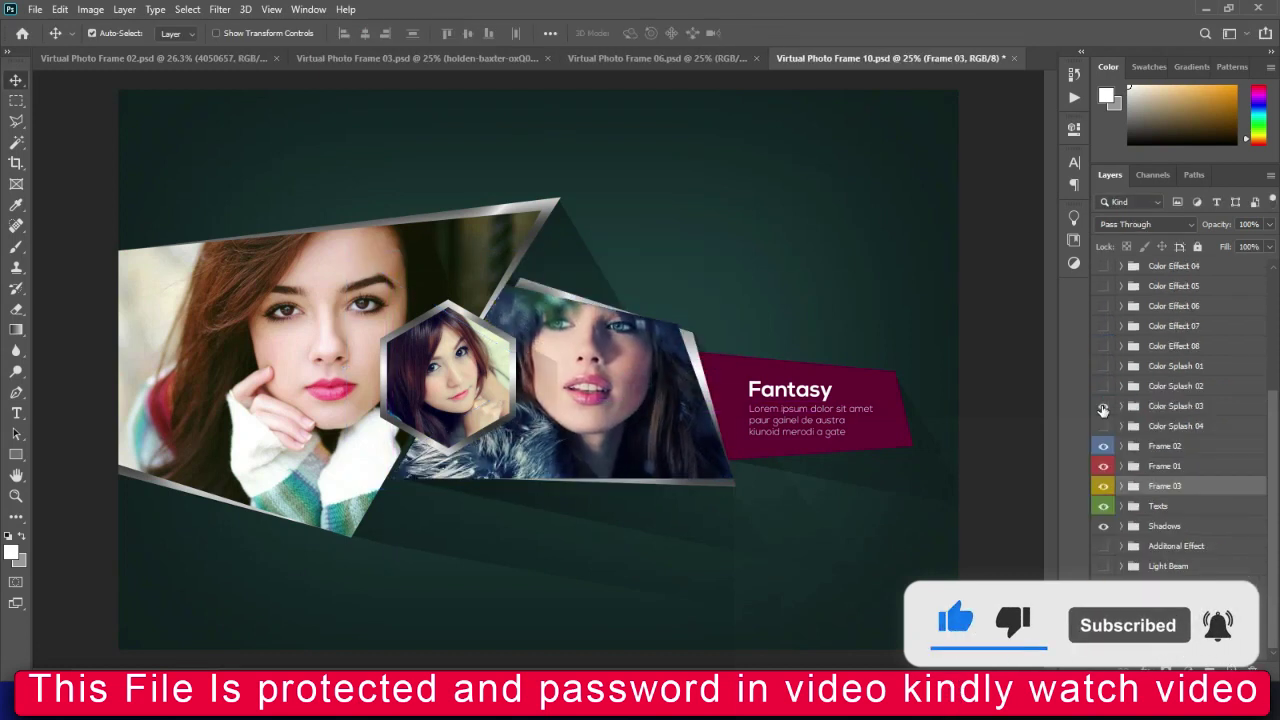
# Preview Color Splash 03 and Color Splash 04 over the three-photo layout.
pyautogui.click(1103, 408)
pyautogui.click(1103, 408)
pyautogui.click(1103, 427)
pyautogui.click(1103, 427)
# Hide the BG Darkening group and place the Downloads photo of the road beside the green hillside above it.
pyautogui.click(1103, 587)
pyautogui.click(1173, 587)
pyautogui.moveTo(850, 700)
pyautogui.click(845, 616)
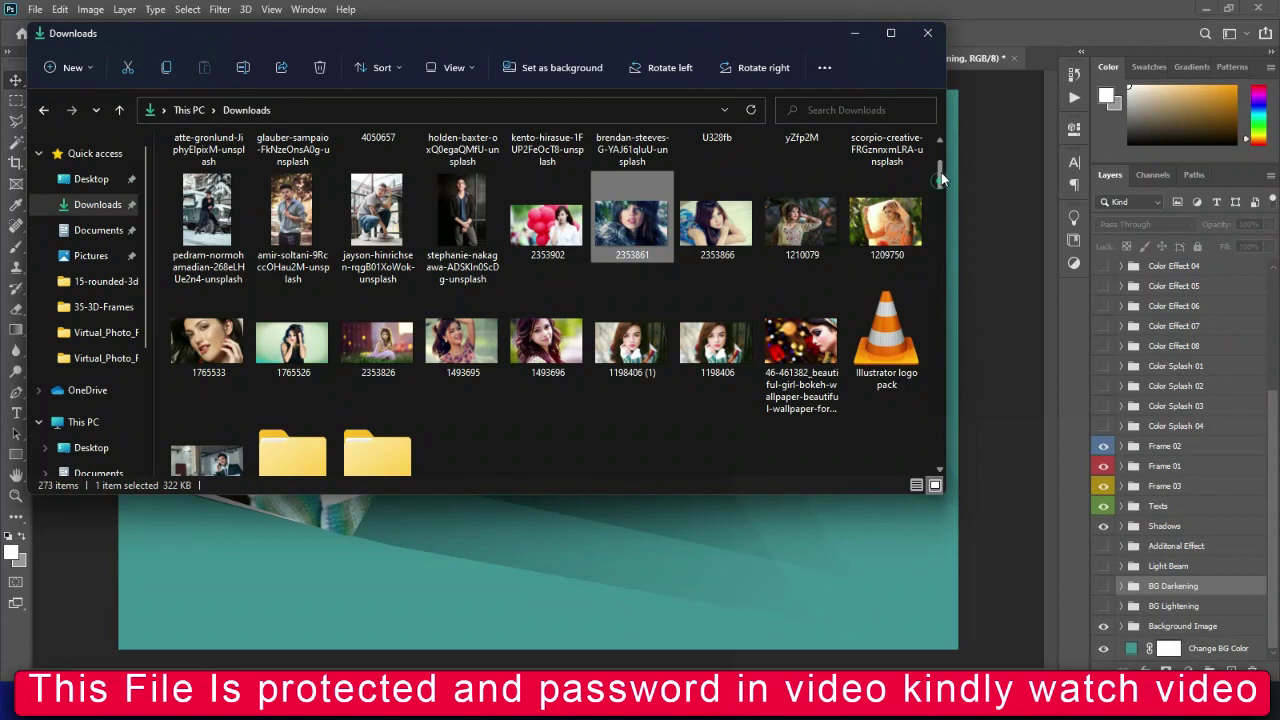
pyautogui.scroll(2, 940, 178)
pyautogui.moveTo(547, 200); pyautogui.dragTo(646, 369)
# Enlarge the road photo beyond the canvas width and move it so the sky, hillside and road fill the background.
pyautogui.hotkey('ctrl', '-')
pyautogui.hotkey('ctrl', '-')
pyautogui.hotkey('ctrl', '-')
pyautogui.hotkey('ctrl', '-')
pyautogui.moveTo(492, 369); pyautogui.dragTo(417, 369)
pyautogui.moveTo(586, 328); pyautogui.dragTo(586, 278)
pyautogui.moveTo(590, 348); pyautogui.dragTo(589, 302)
pyautogui.press('Return')
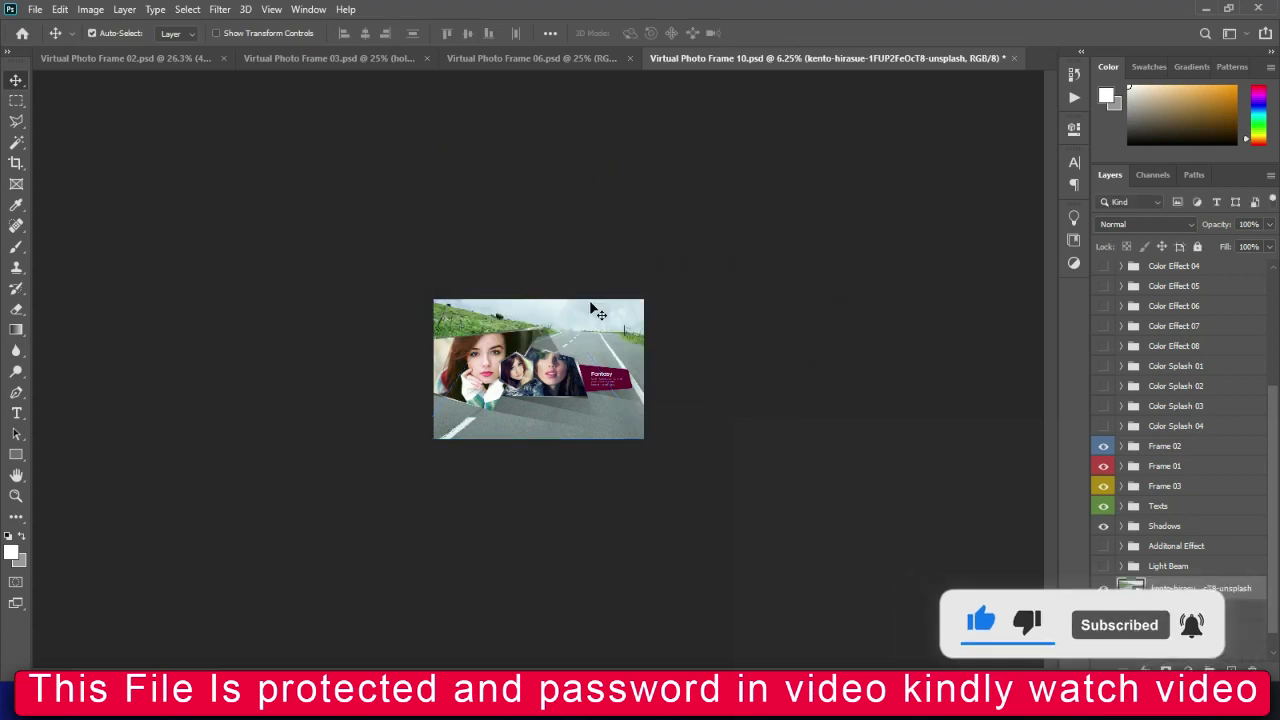
pyautogui.hotkey('ctrl', '+')
pyautogui.hotkey('ctrl', '+')
pyautogui.hotkey('ctrl', '+')
pyautogui.hotkey('ctrl', '+')
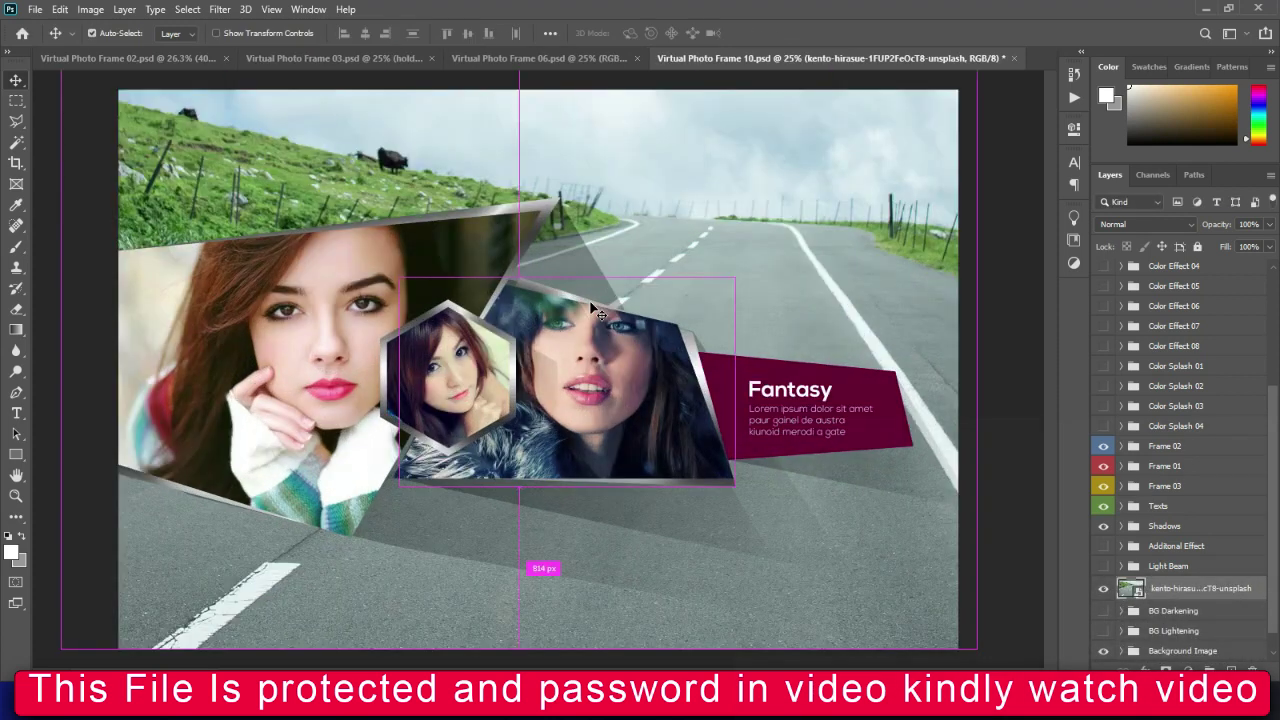
# Preview Color Splash 04, Color Effect 01 and further color effects over the road composition.
pyautogui.click(1104, 427)
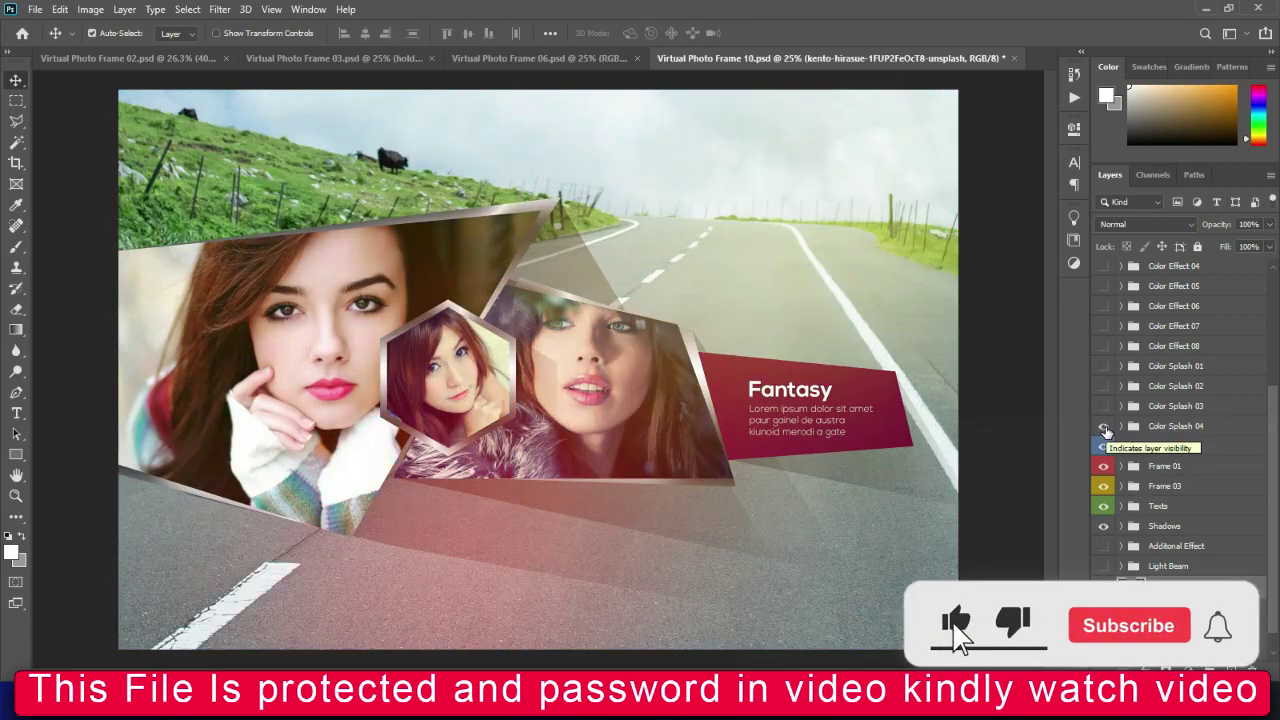
pyautogui.click(1104, 372)
pyautogui.scroll(3, 1103, 375)
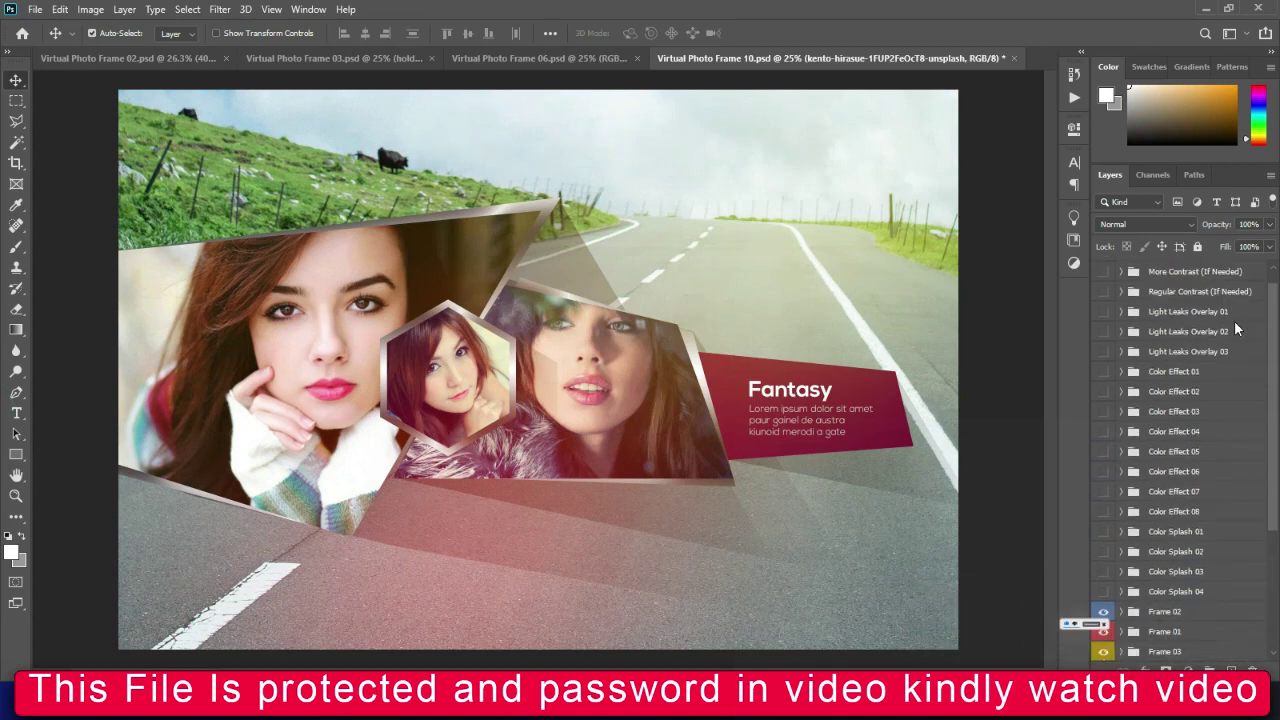
pyautogui.click(1103, 372)
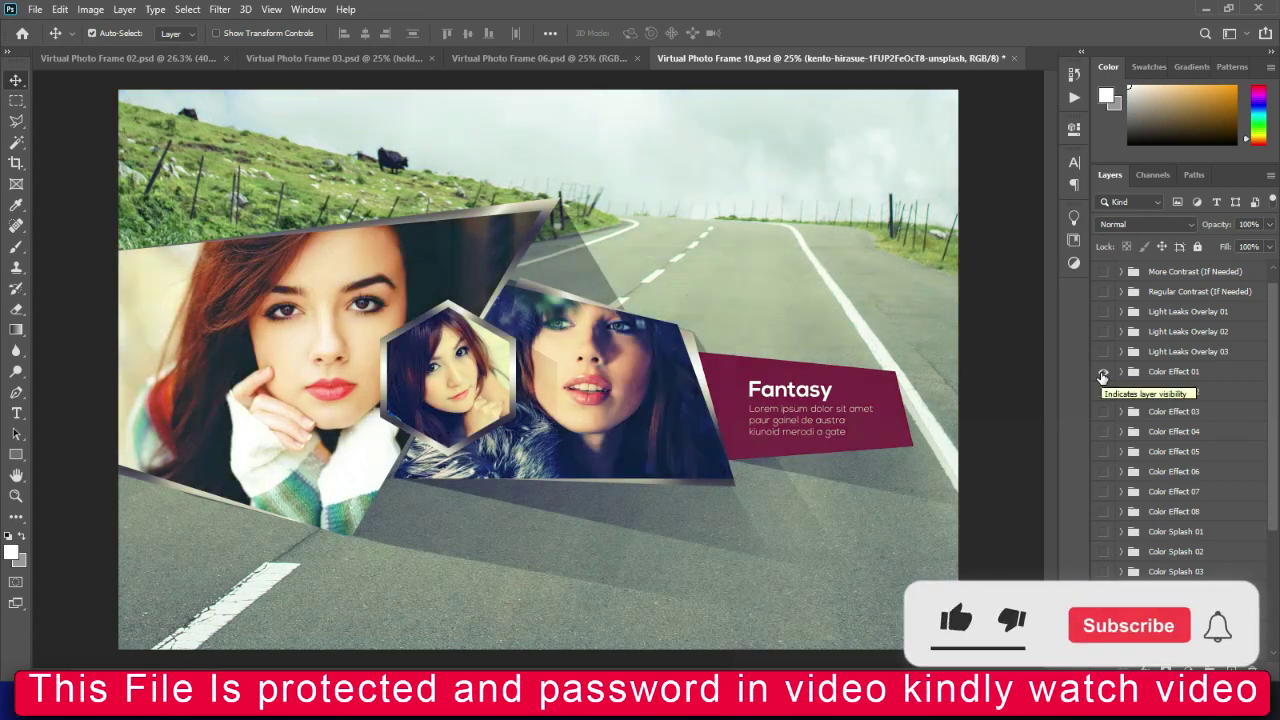
pyautogui.click(1102, 476)
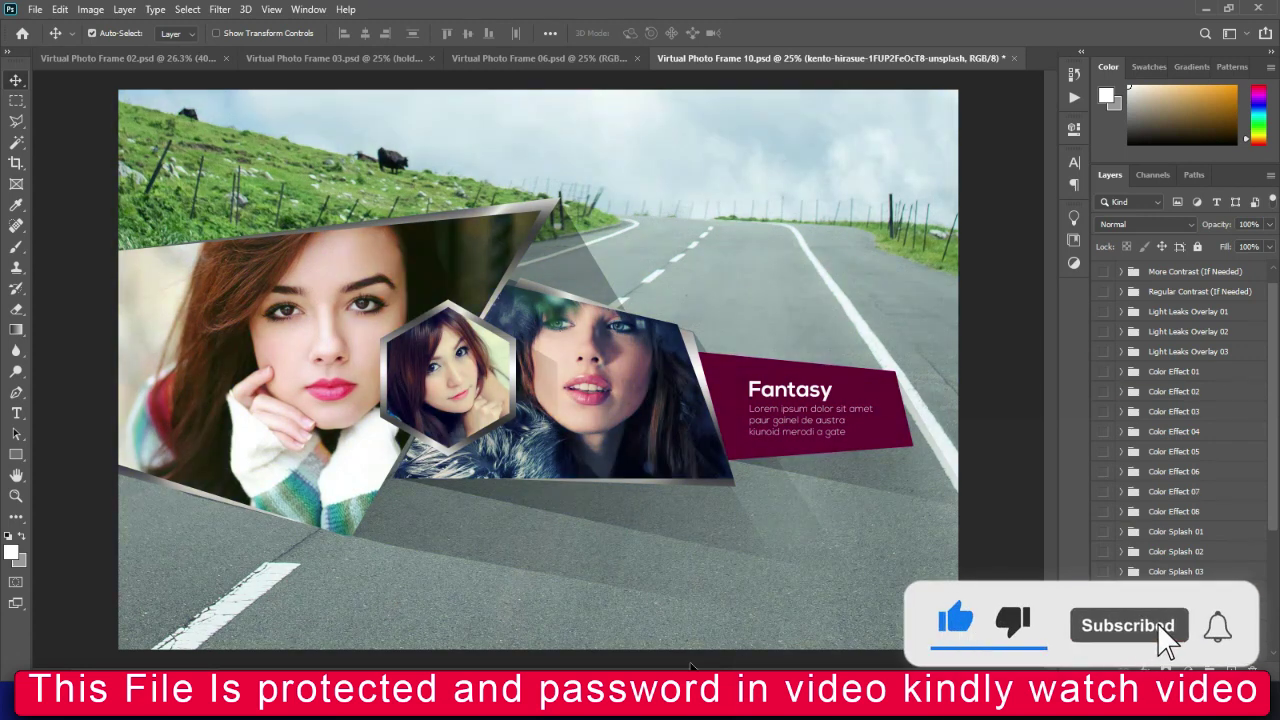
pyautogui.click(1103, 412)
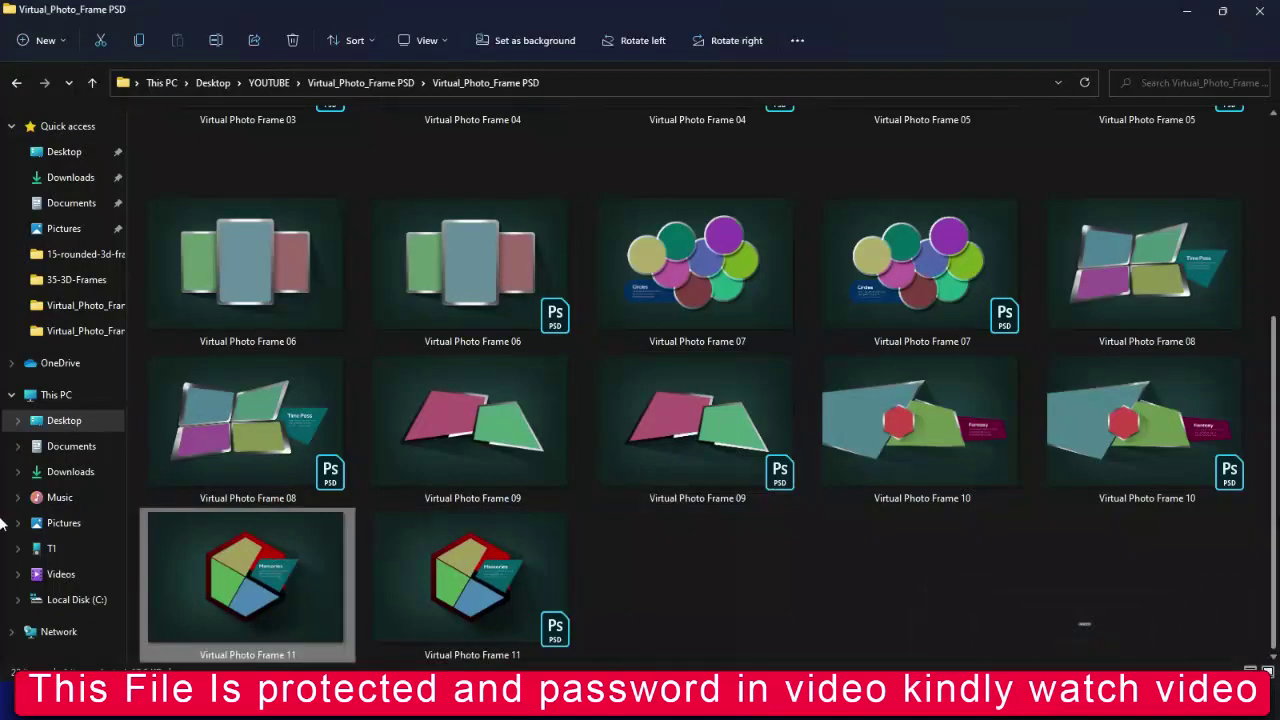
# Select all files in the Virtual_Photo_Frame PSD folder, view their combined properties and close the properties dialog.
pyautogui.scroll(5, 483, 205)
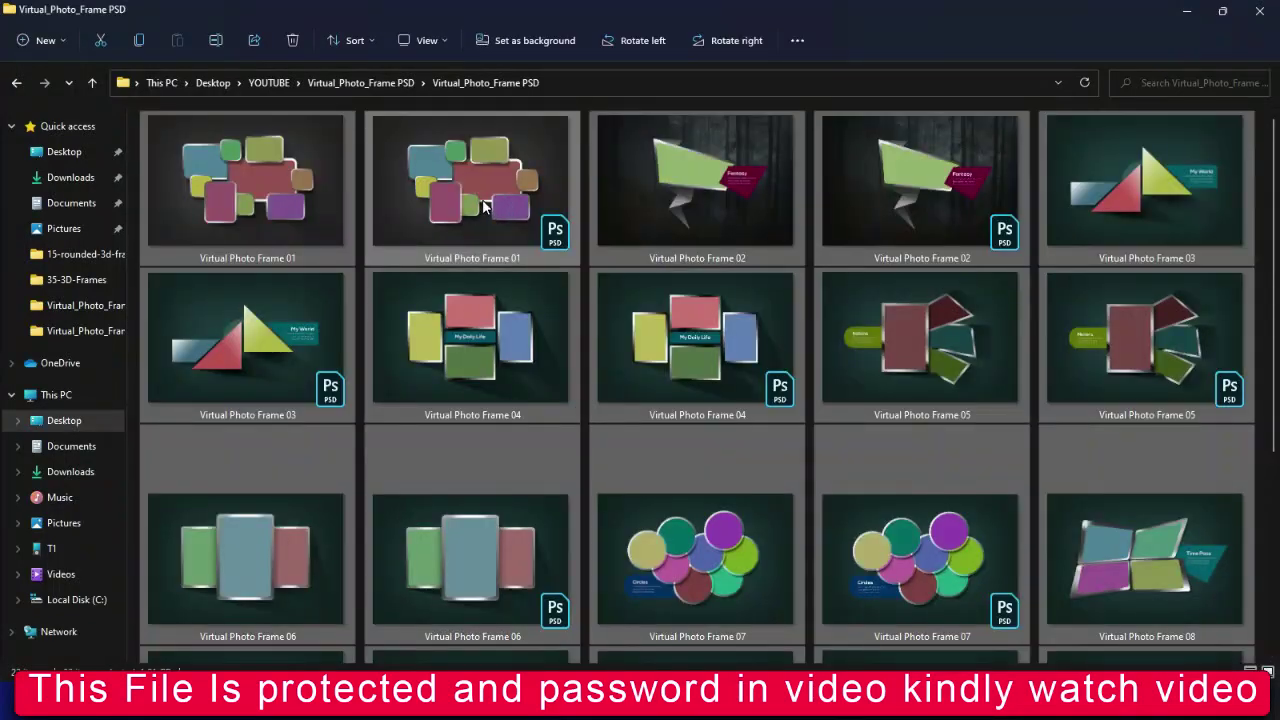
pyautogui.hotkey('alt', 'Return')
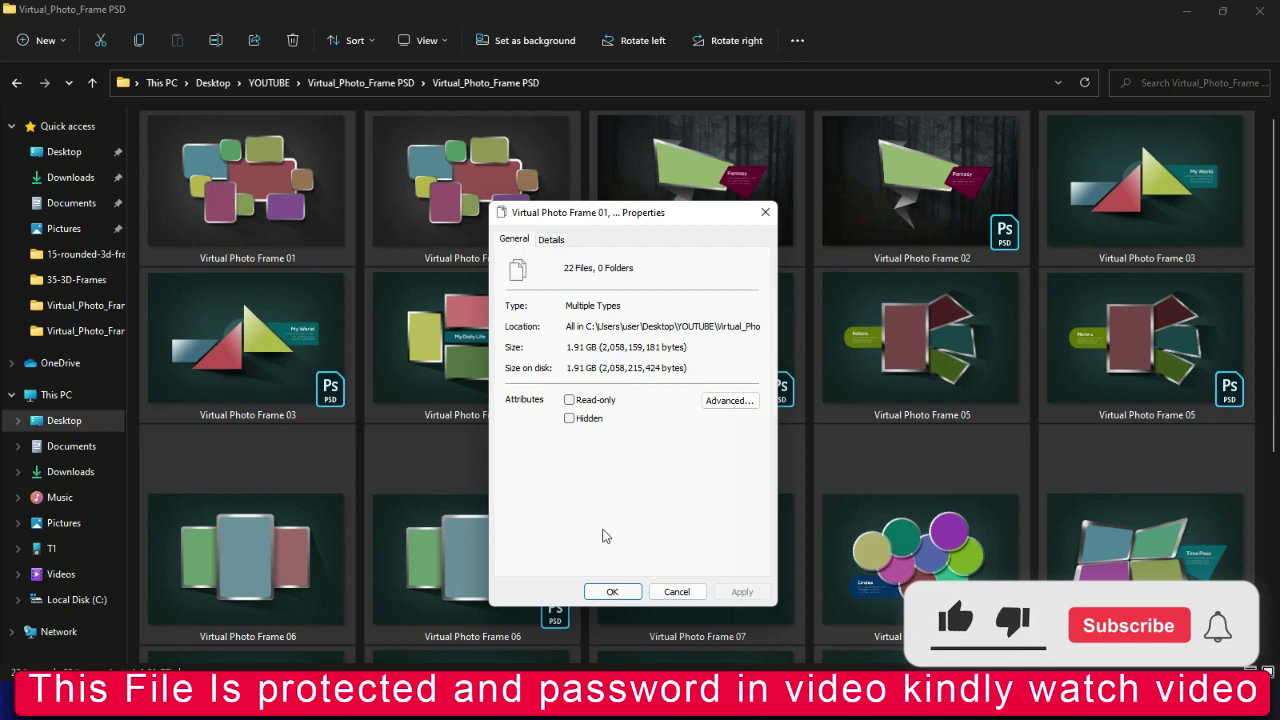
pyautogui.click(624, 593)
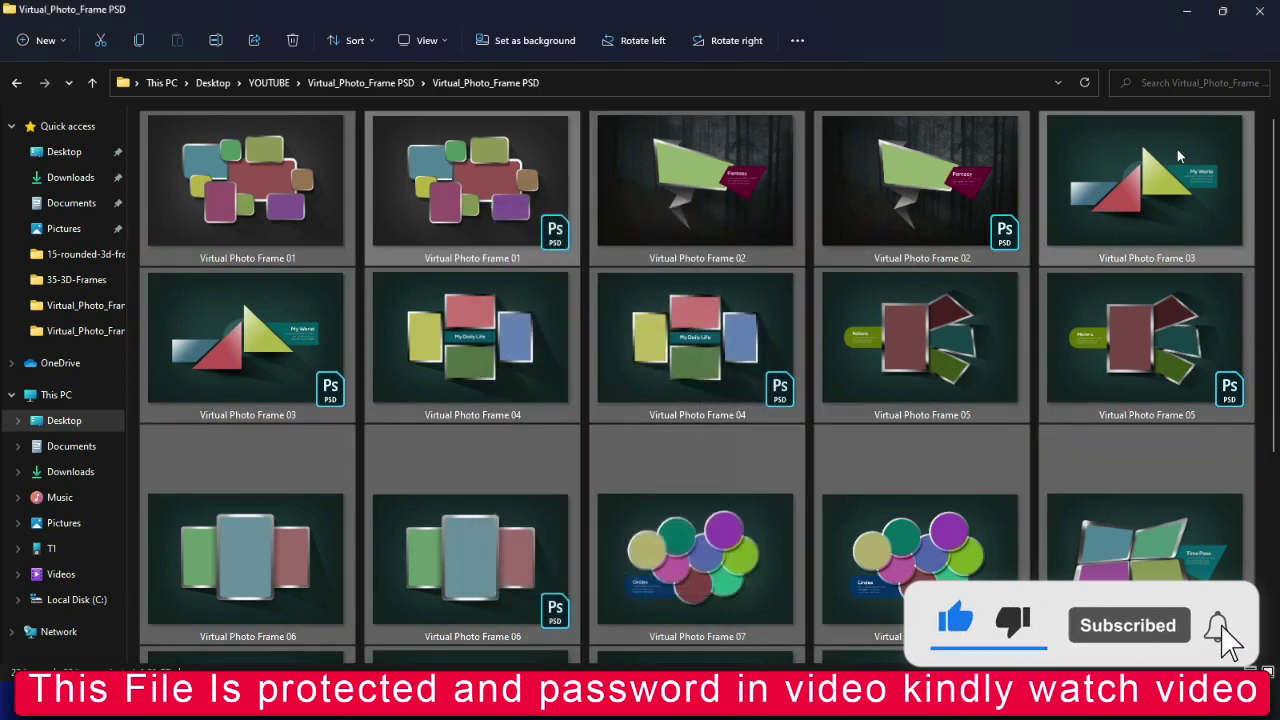